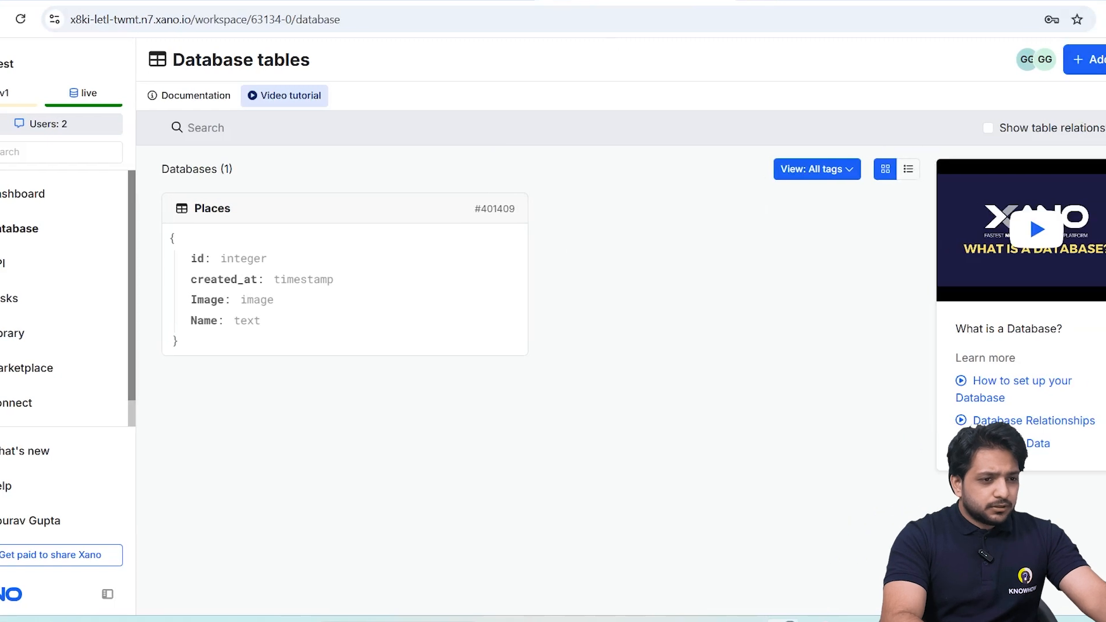
Create a table named User with basic CRUD endpoints in a new API group named UserAPI.
click(827, 283)
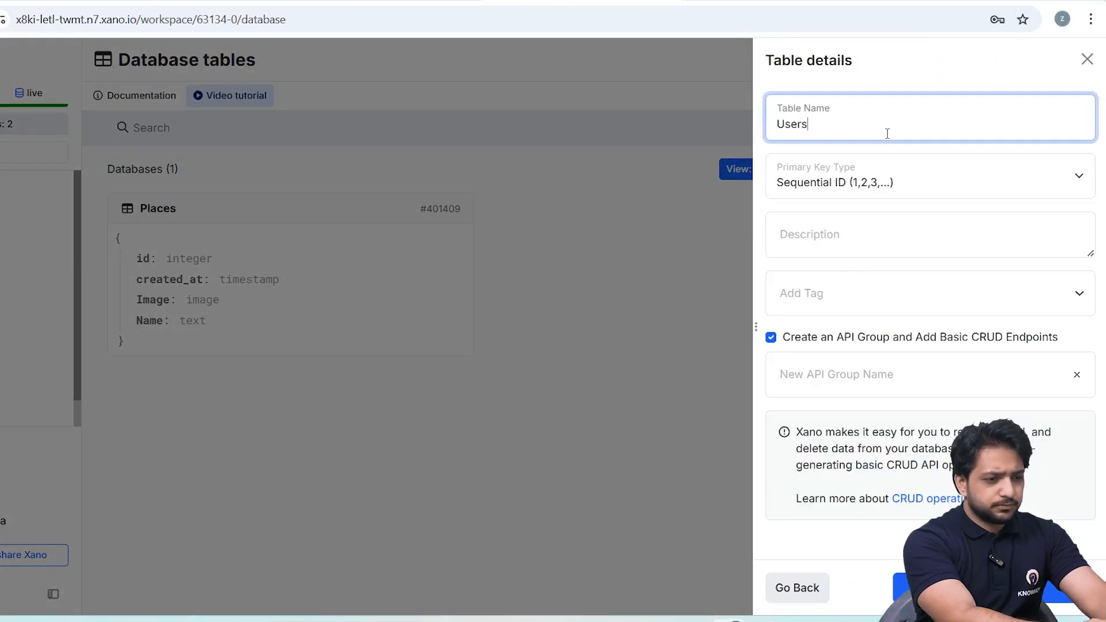
text(Users)
key(BackSpace)
click(874, 380)
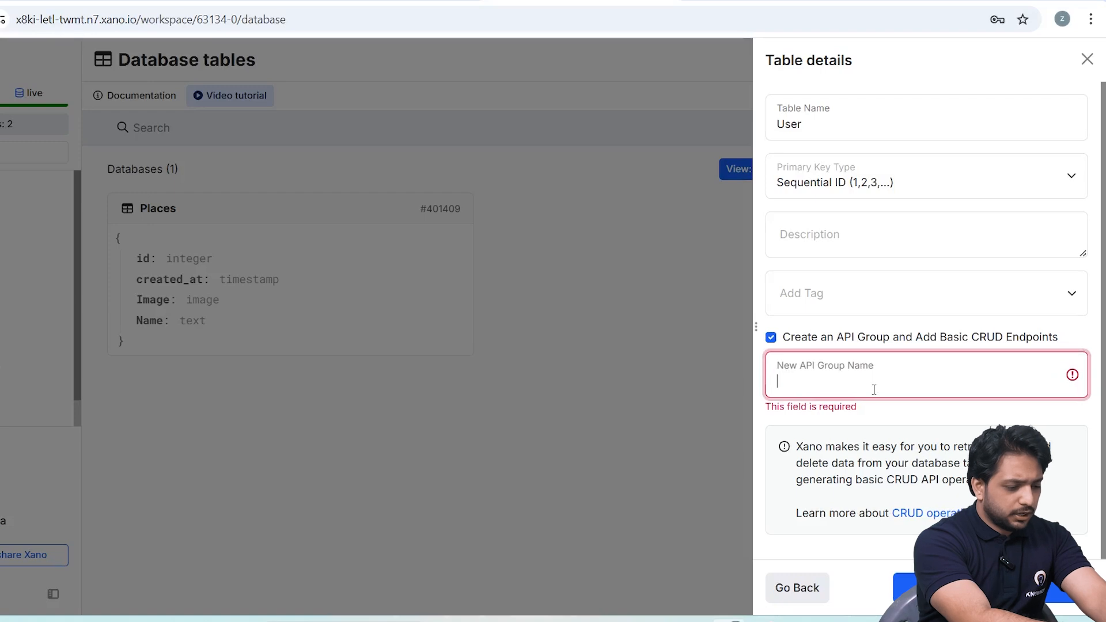
text(UserApi)
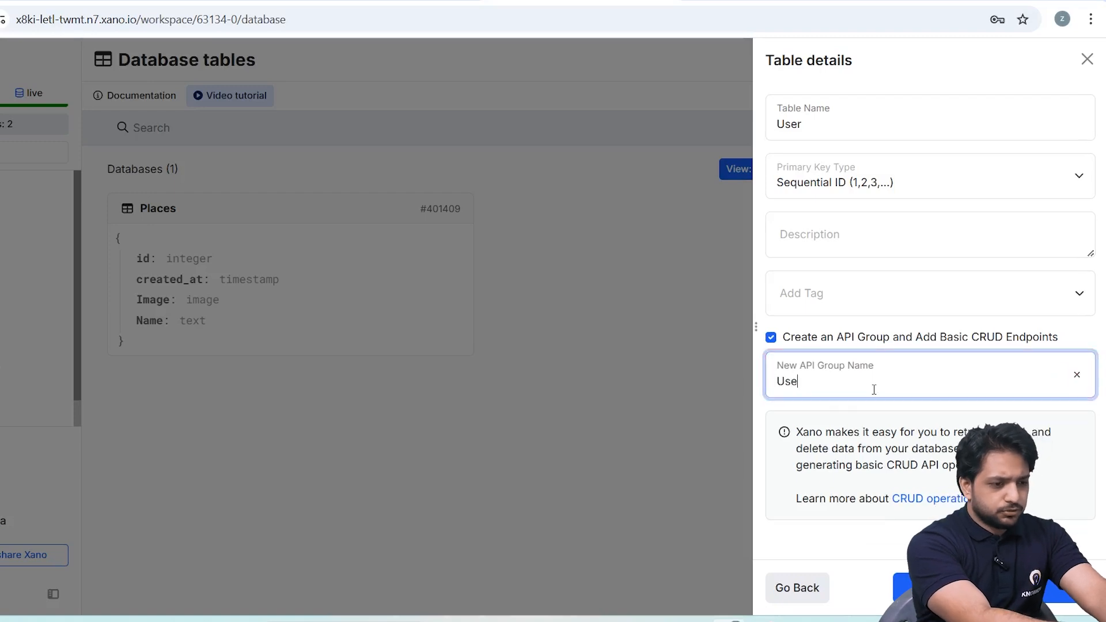
key(Return)
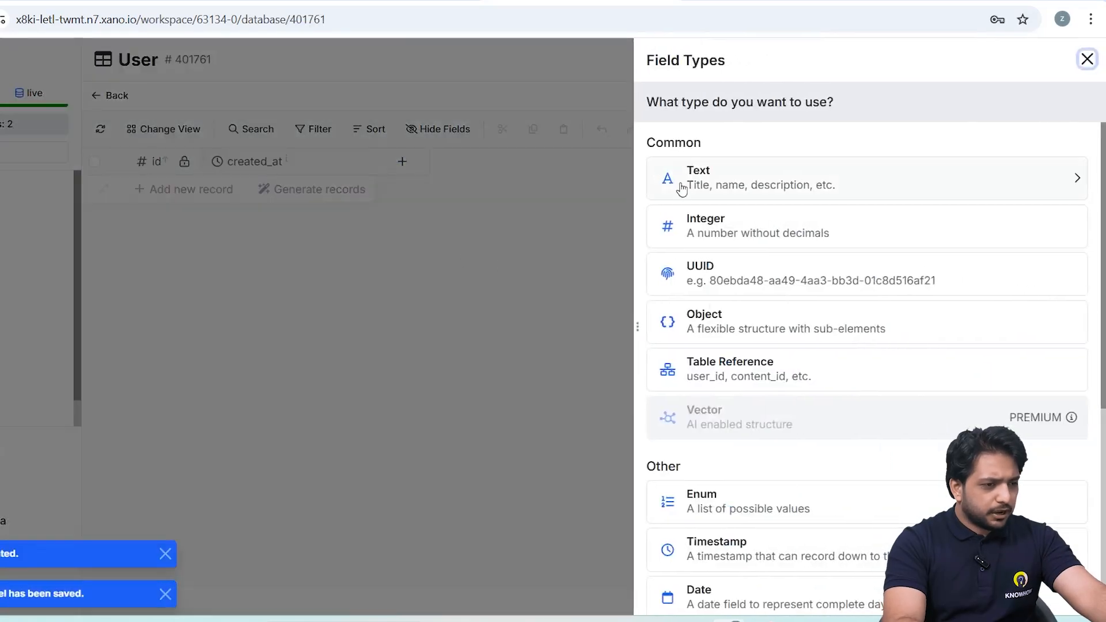
Add Name, Email and Password columns to the User table, using the text, email and password field types respectively.
click(687, 183)
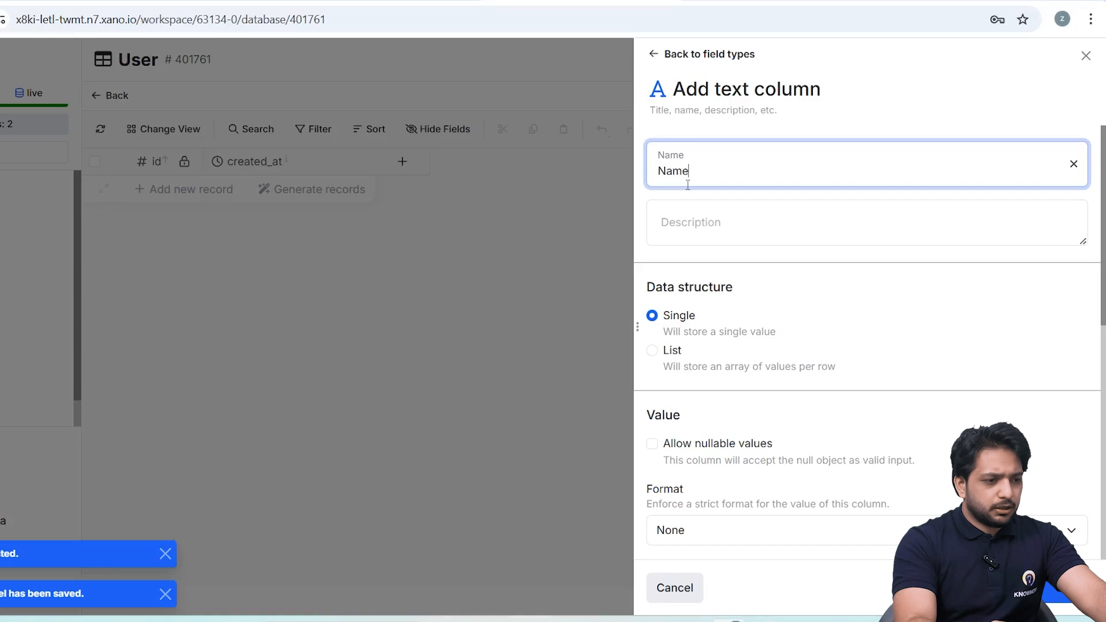
key(Return)
click(564, 158)
scroll(691, 411, down, 6)
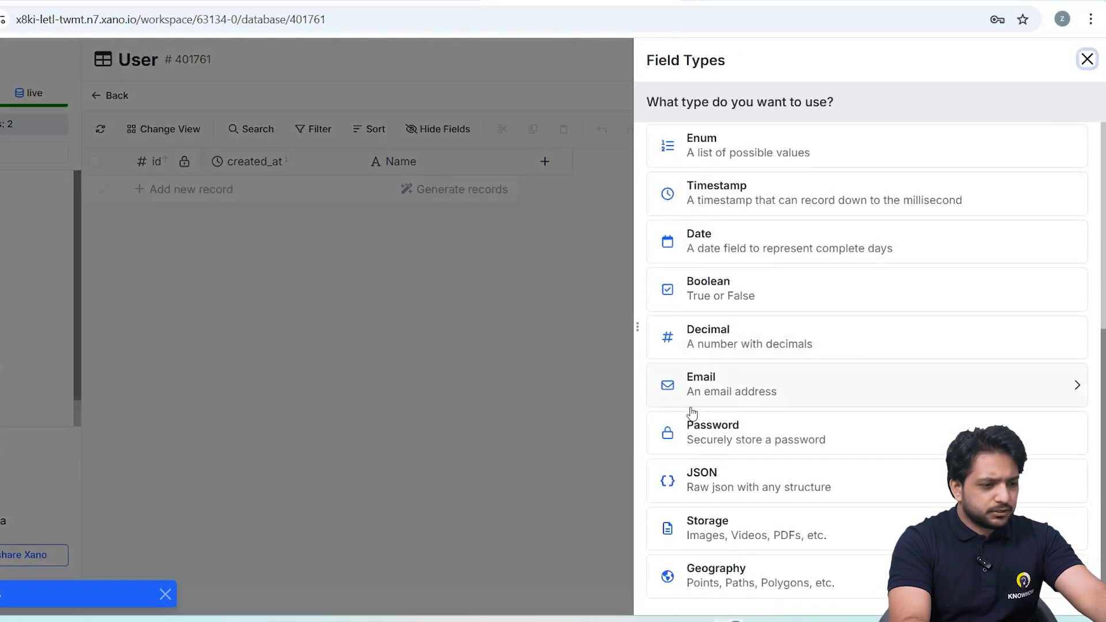
click(715, 380)
text(Ema)
text(il)
key(Return)
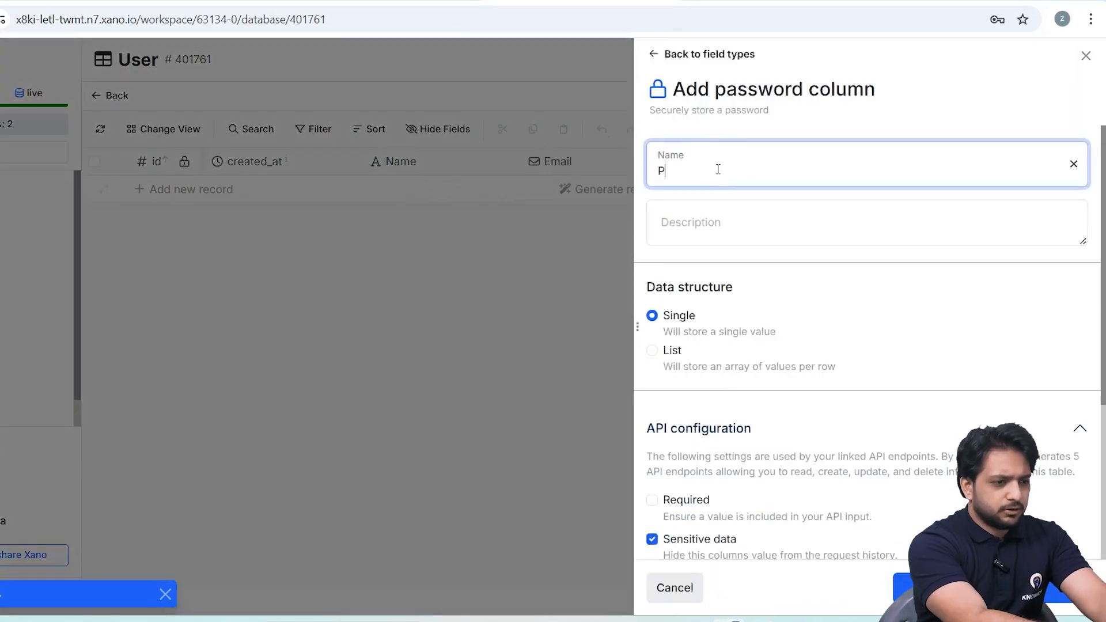
text(Password)
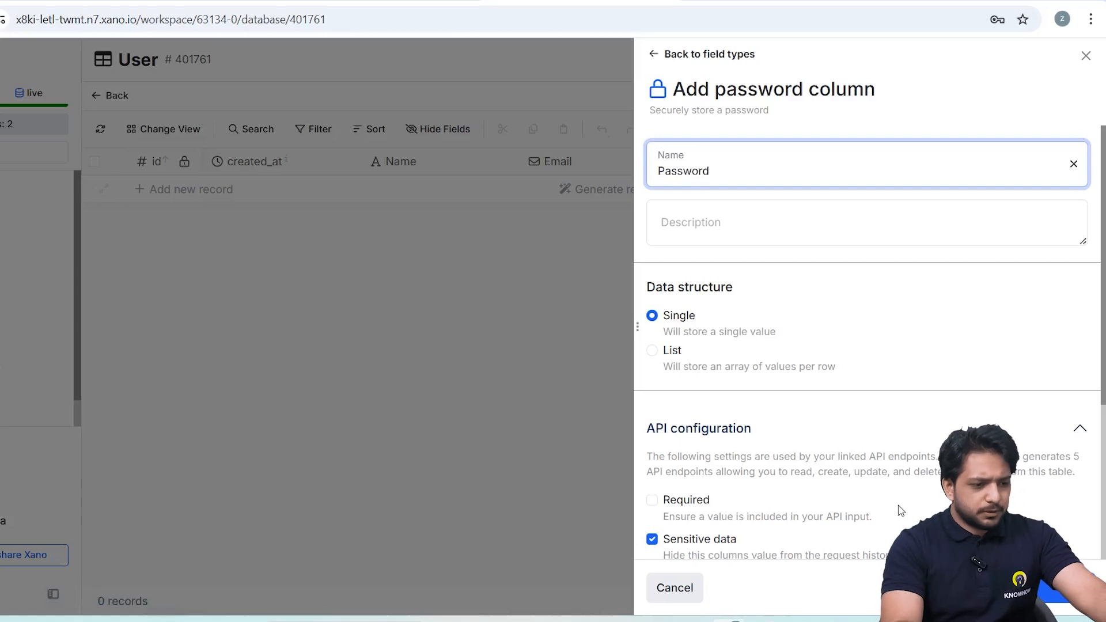
key(Return)
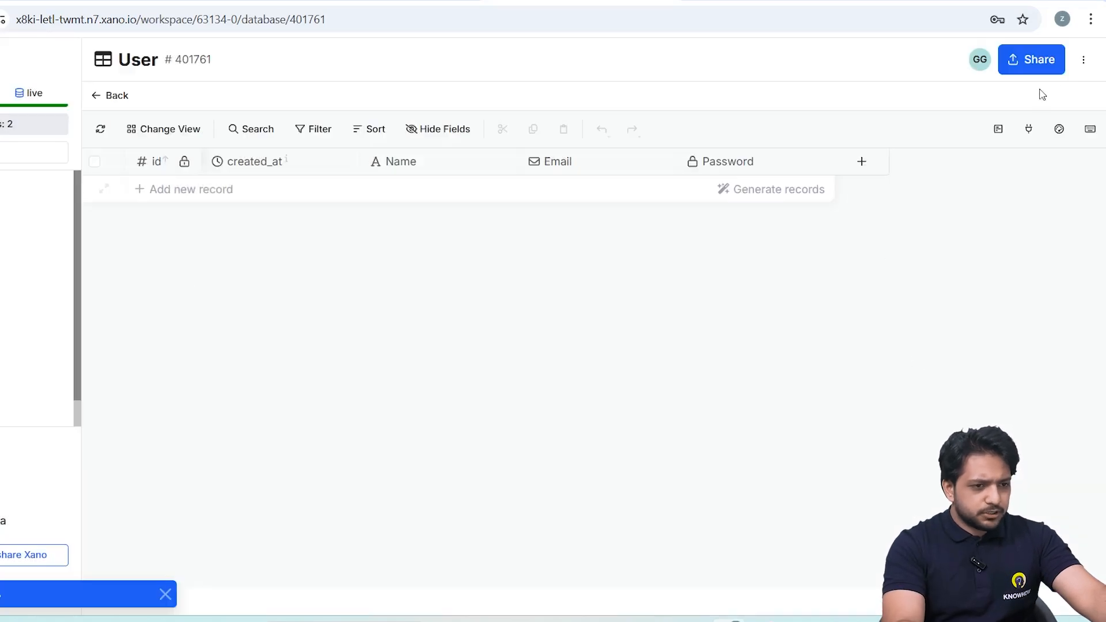
Enable authentication in the User table's settings and save them.
click(1083, 59)
click(963, 98)
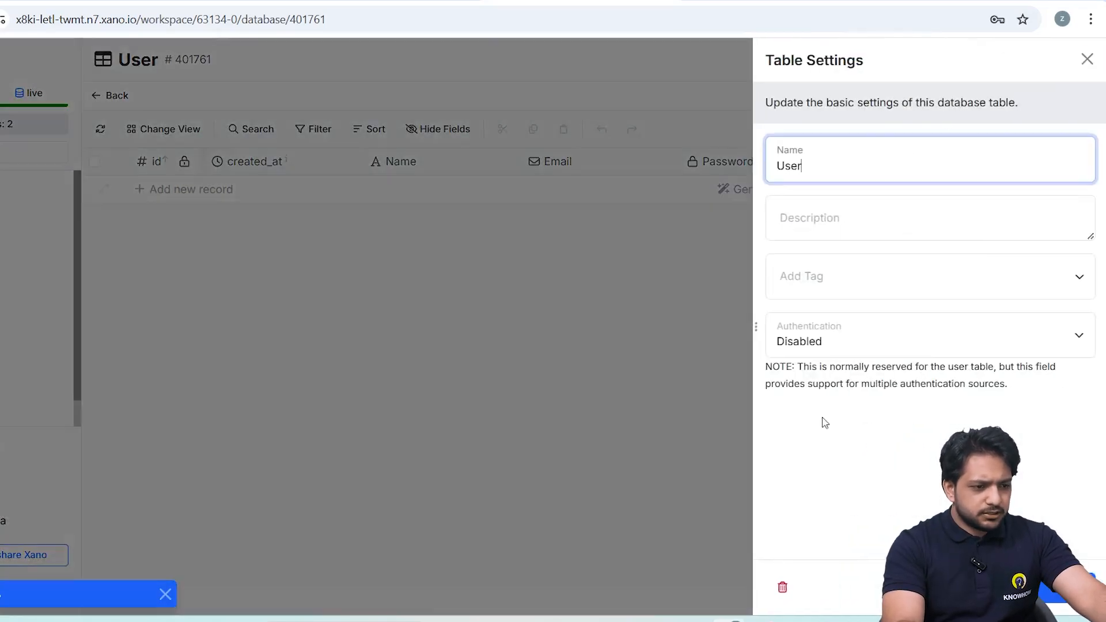
click(826, 344)
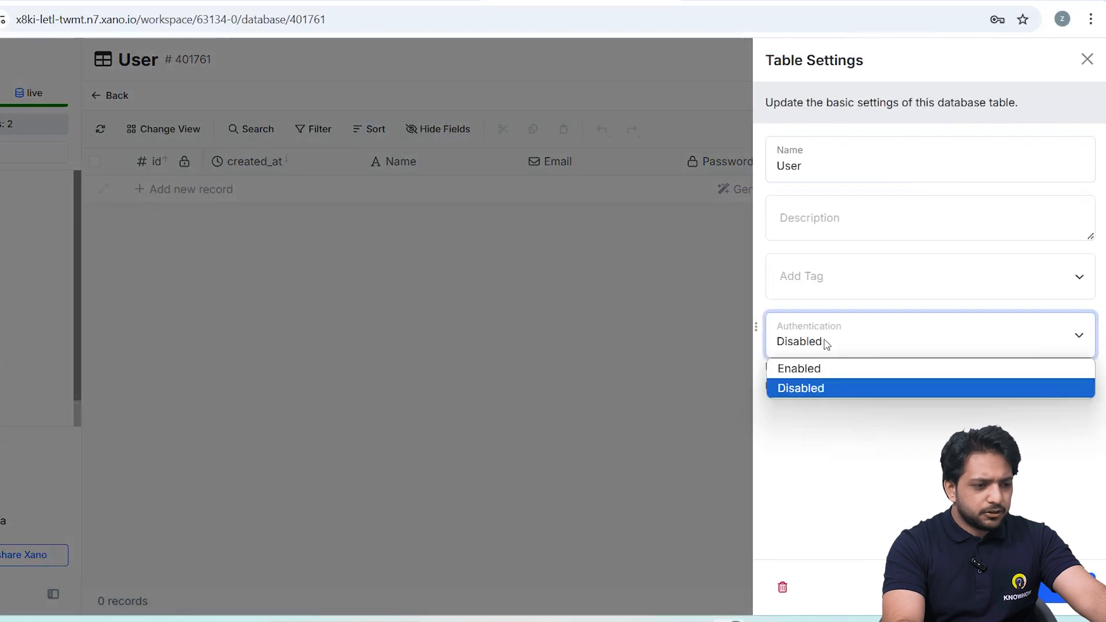
click(832, 373)
click(1067, 589)
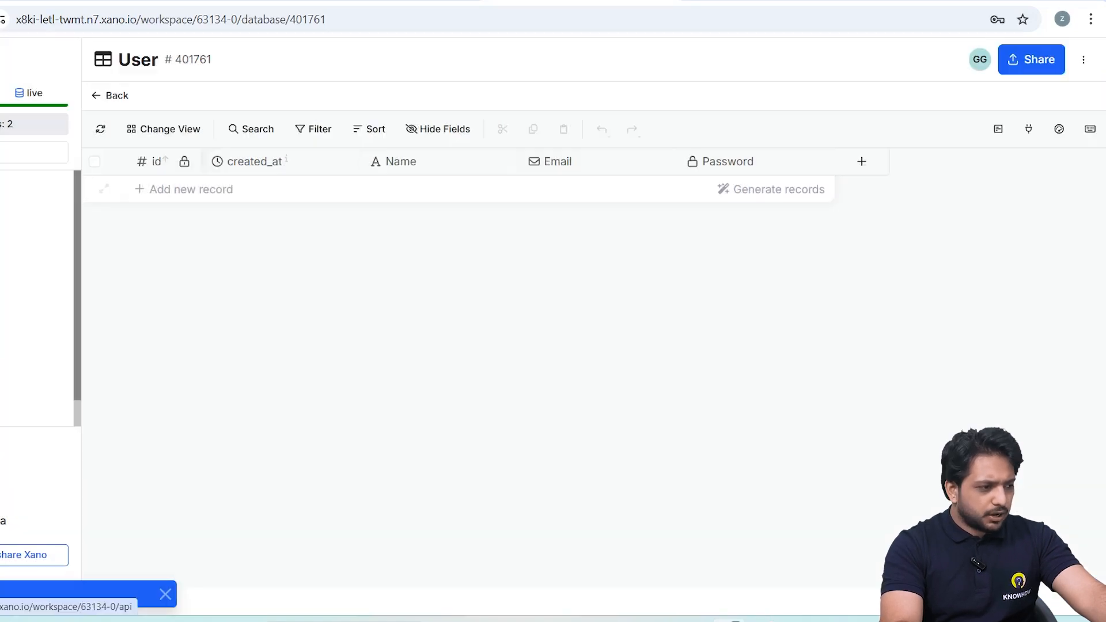
Add an auth/signup authentication endpoint for the User table to the UserAPI group.
click(60, 269)
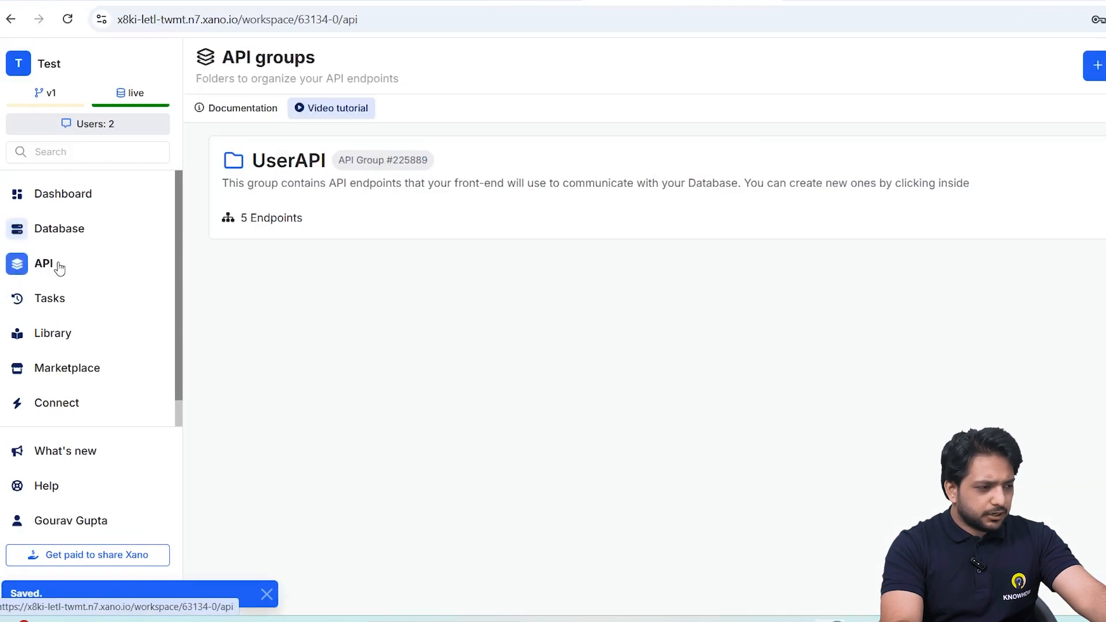
click(402, 223)
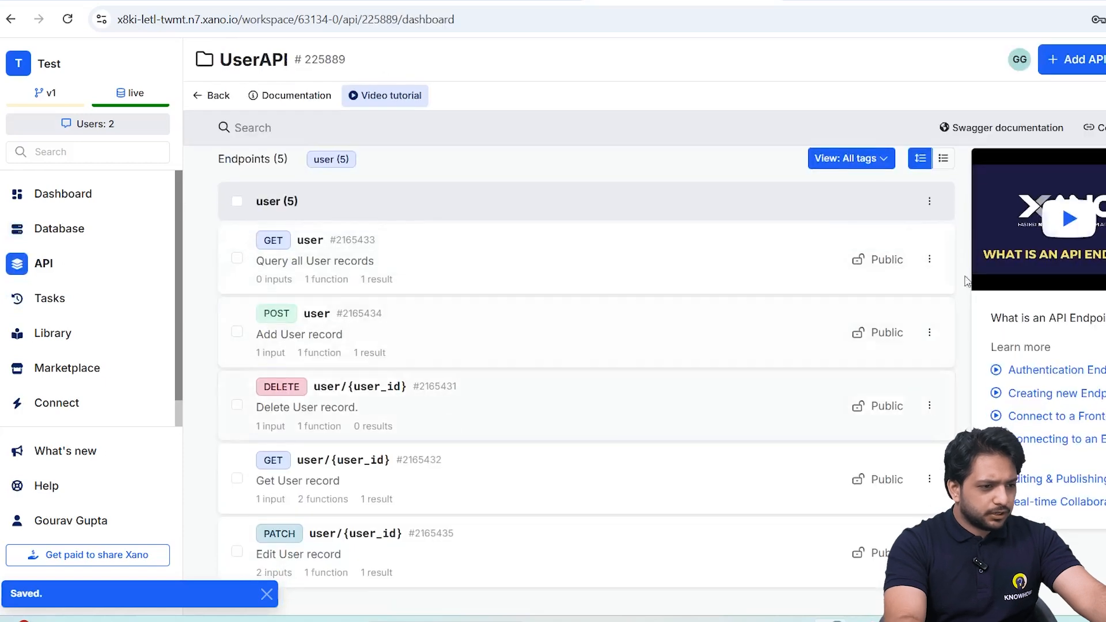
click(1095, 64)
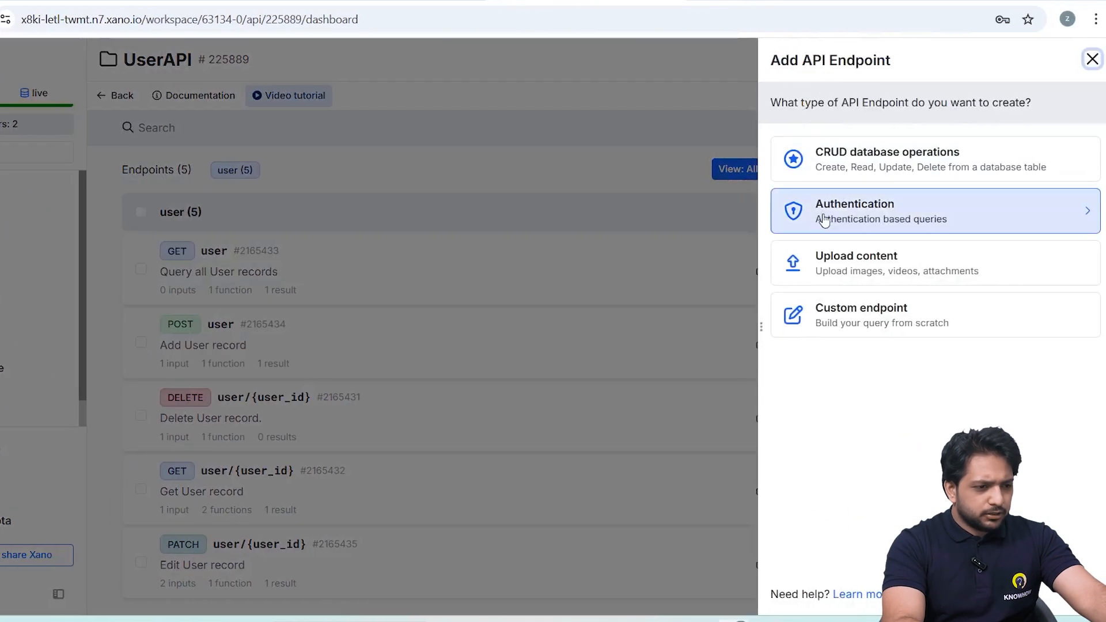
click(878, 217)
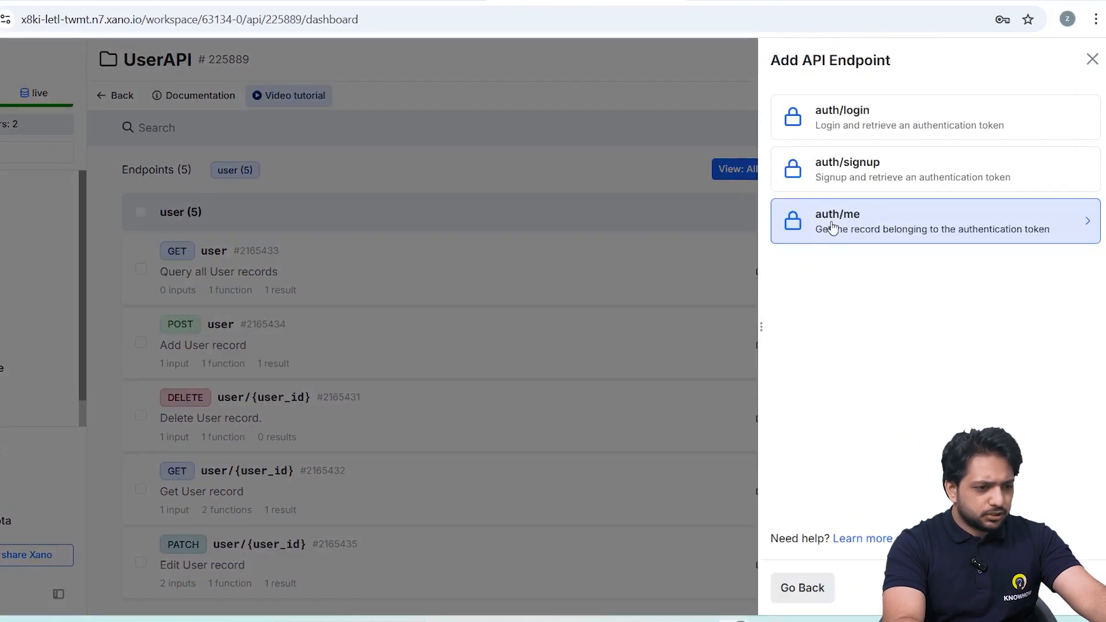
click(849, 167)
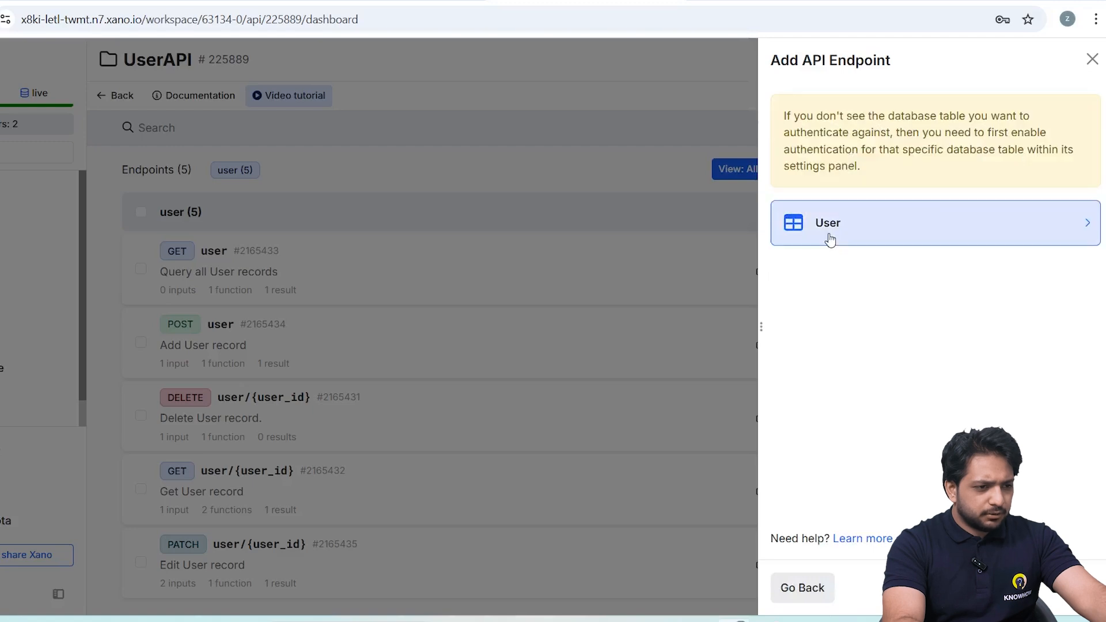
click(830, 240)
Add an auth/login authentication endpoint based on the User table to the same API group.
click(979, 58)
click(864, 213)
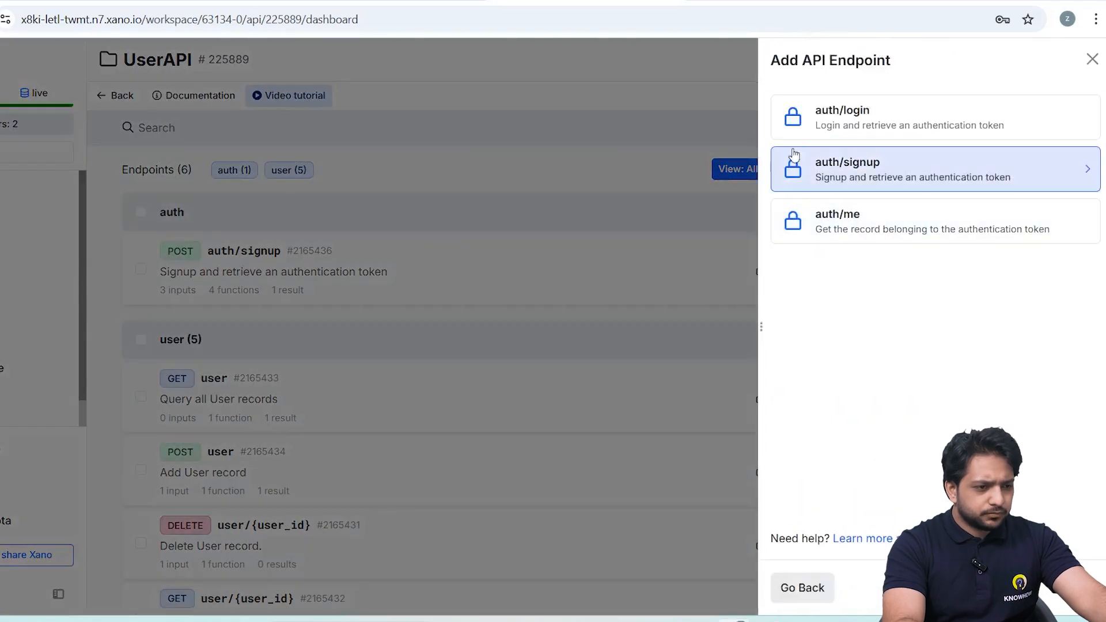
click(838, 118)
click(875, 230)
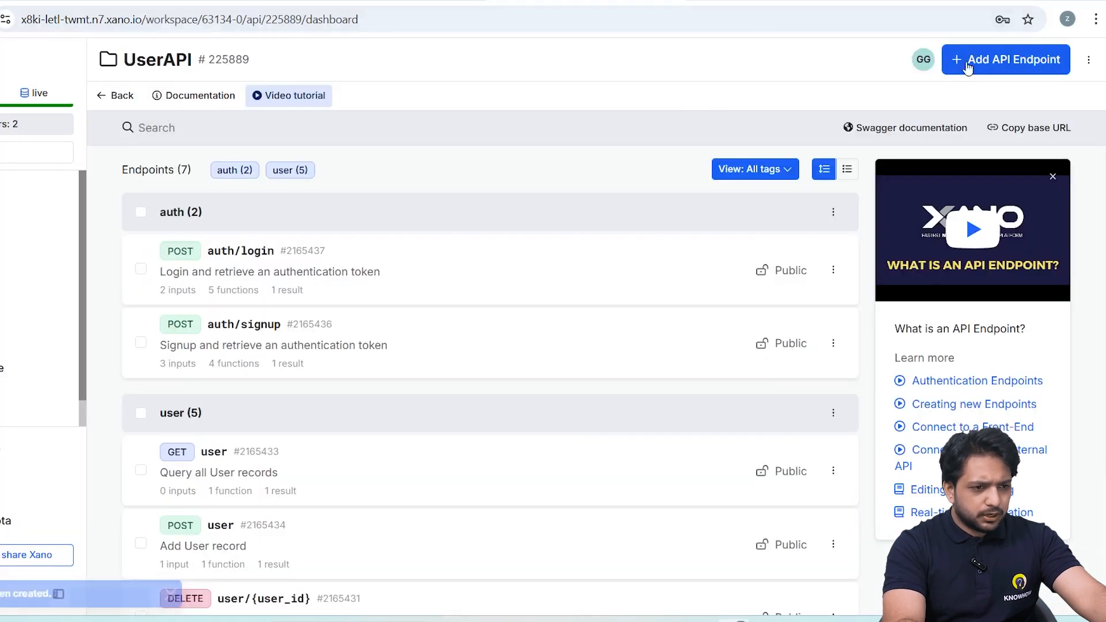
Add an auth/me endpoint that gets the User record belonging to the authentication token.
click(968, 60)
click(864, 208)
click(871, 223)
click(830, 219)
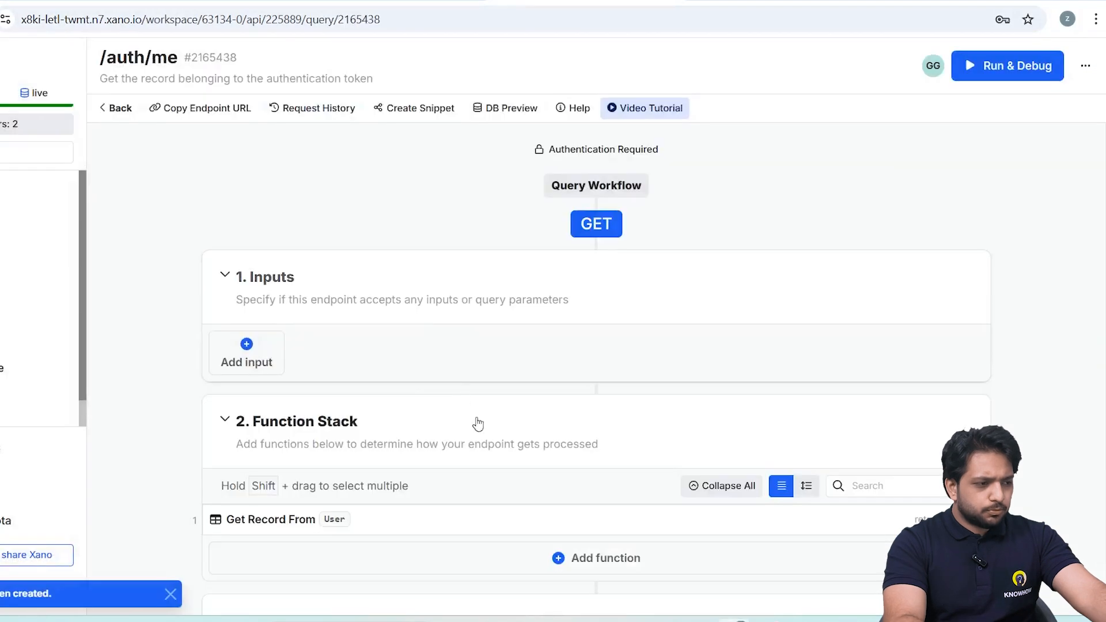
Return to the UserAPI group and open the auth/signup endpoint in Run & Debug.
click(117, 109)
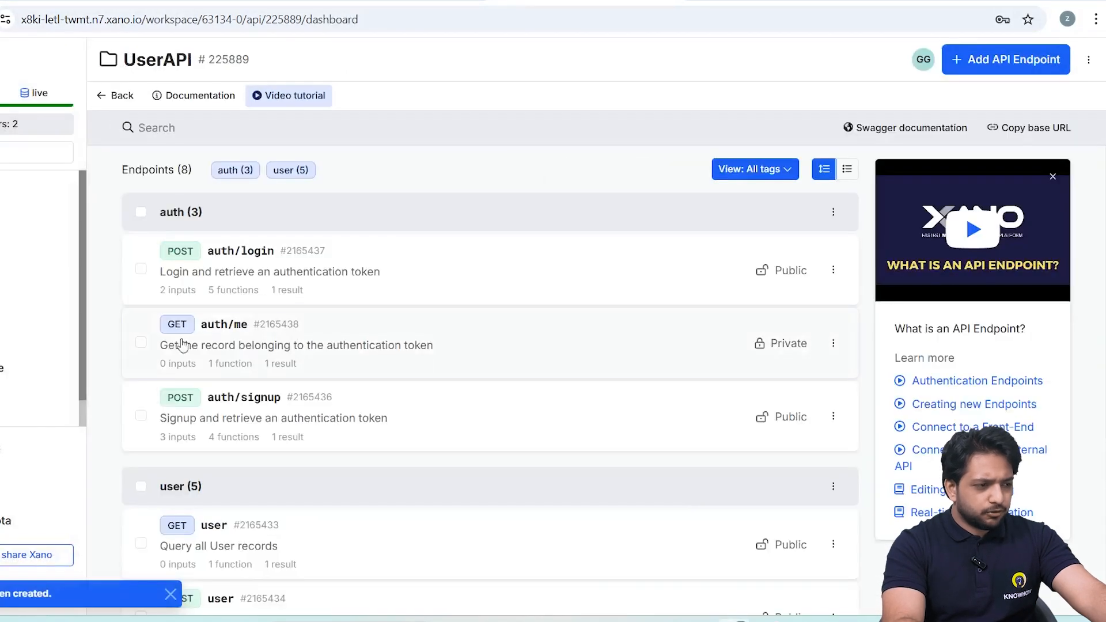
click(264, 410)
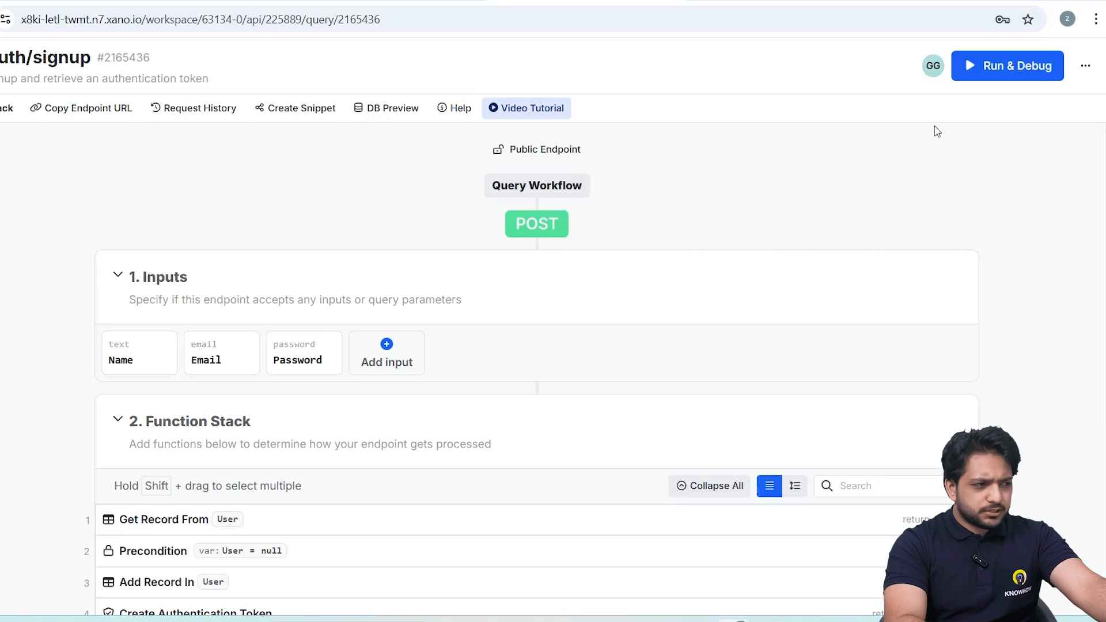
click(979, 72)
Run the signup test with the name "user", a test e-mail and a test password, and close the debugger after checking the result.
text(user)
key(Down)
key(Left)
key(Left)
text(user)
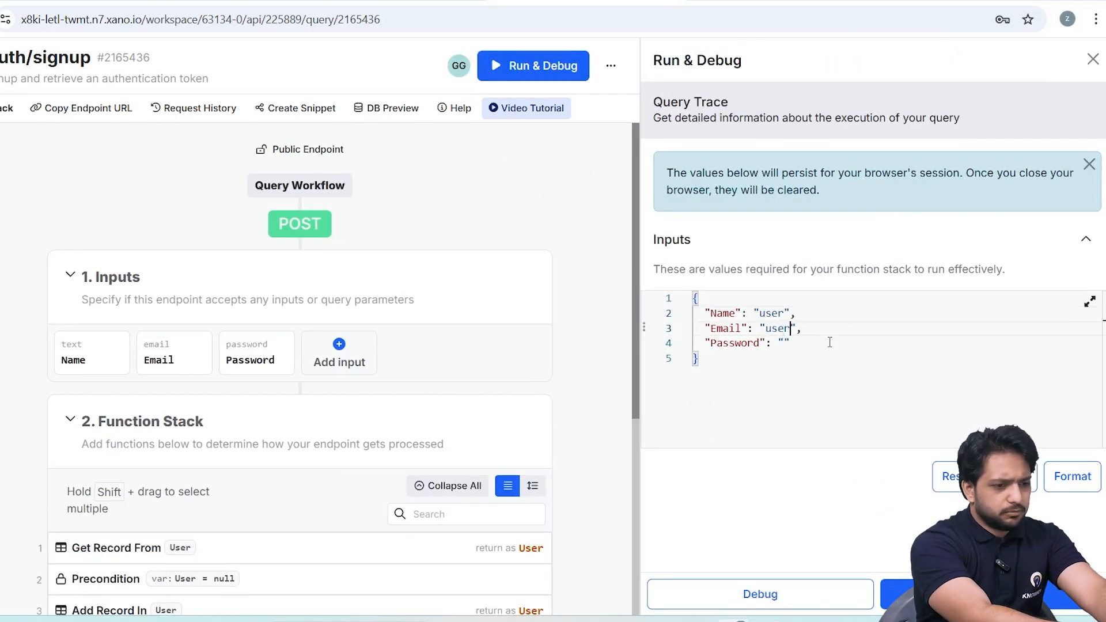
text(@gma)
key(BackSpace)
text(mail.com)
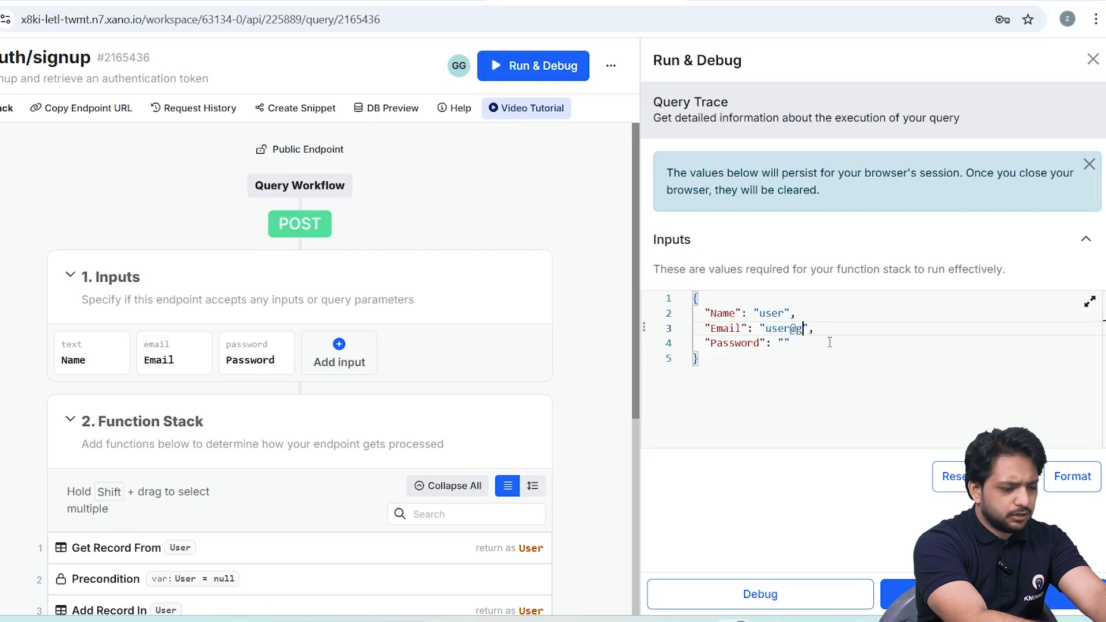
text(user123)
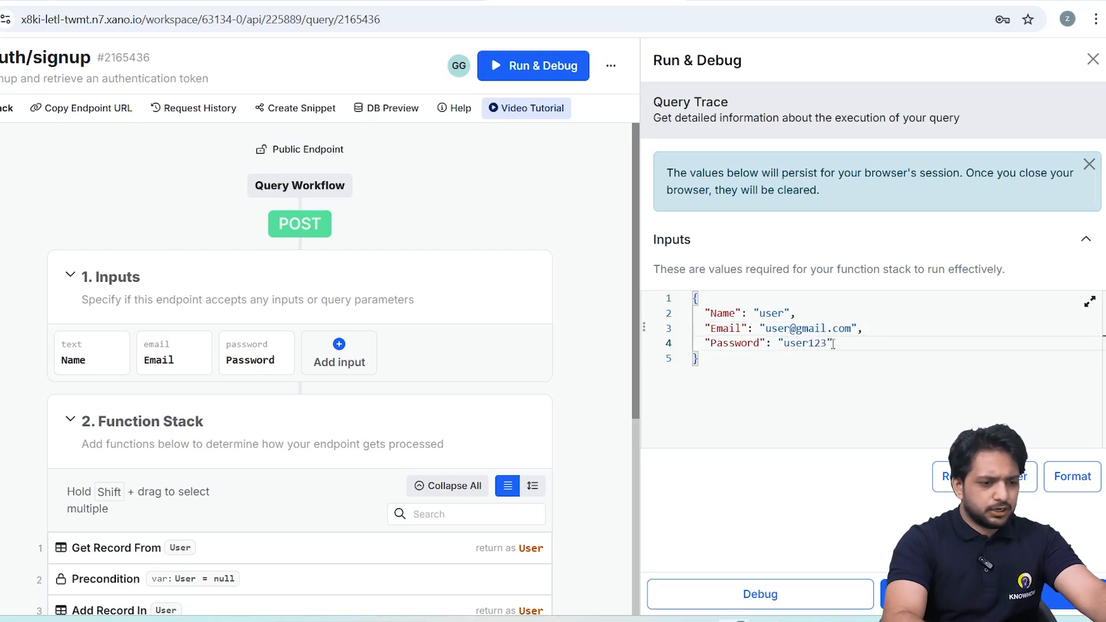
click(915, 591)
scroll(586, 395, down, 5)
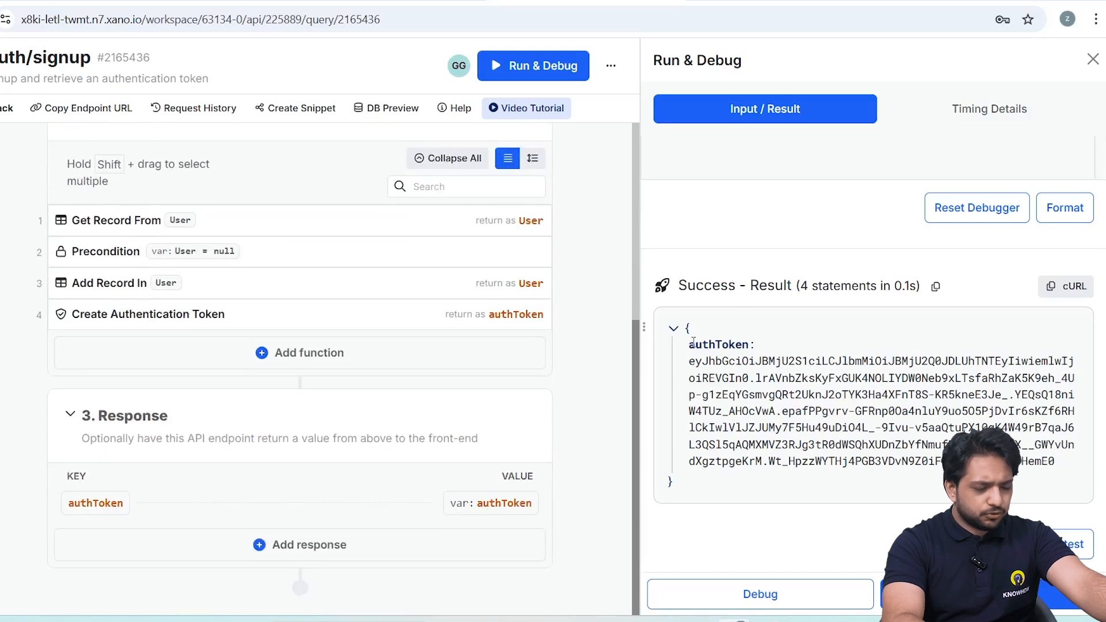
click(1092, 58)
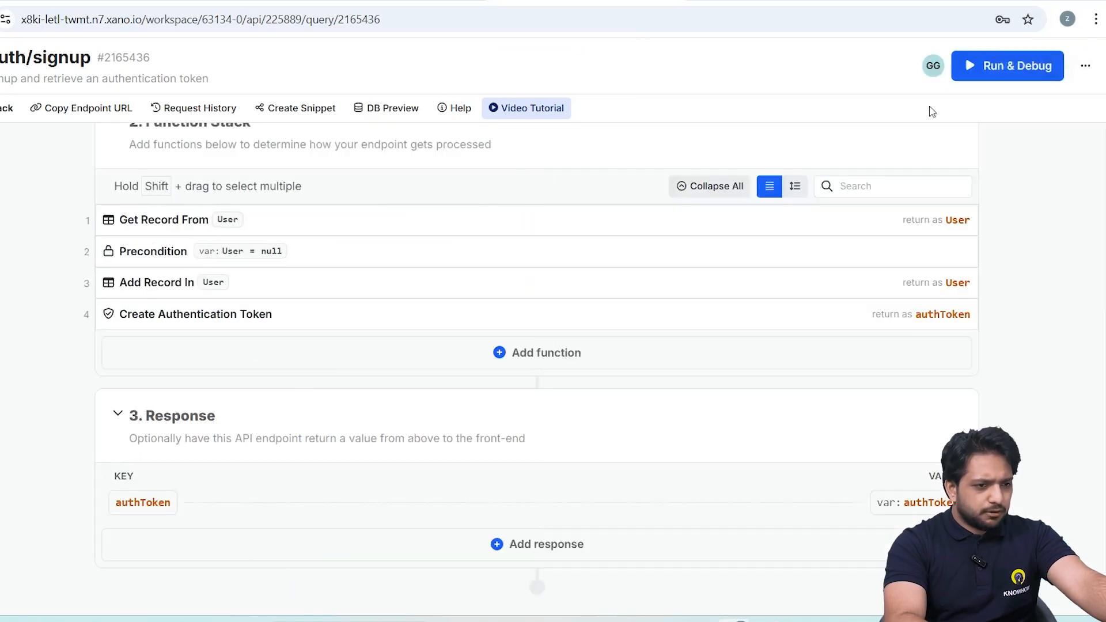
Open the auth/login endpoint and run its test with the test user's e-mail and password.
click(4, 107)
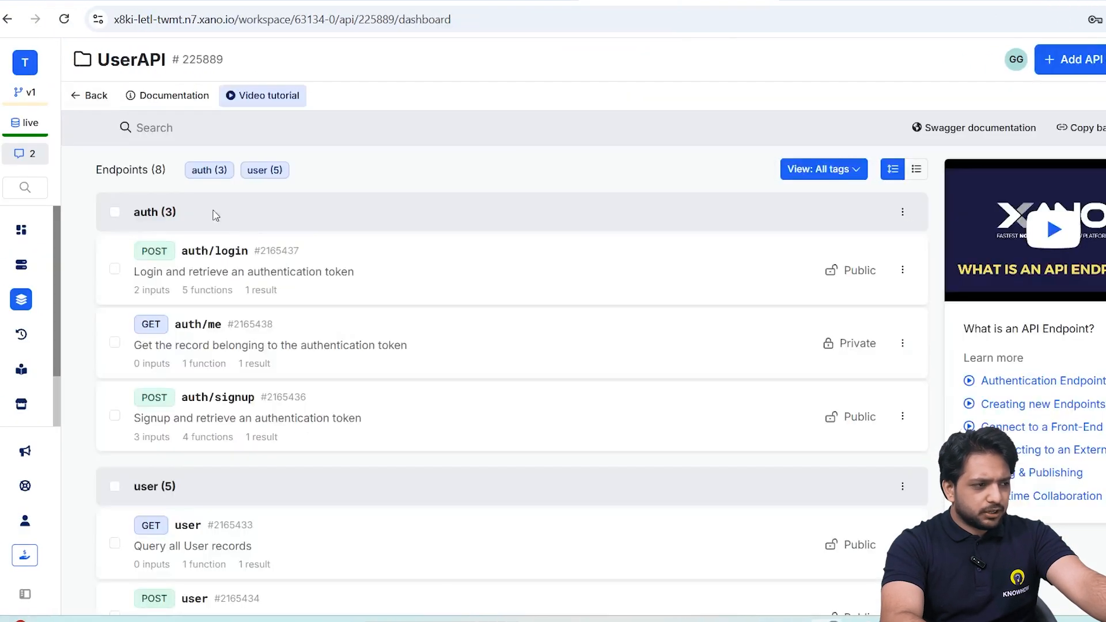
click(284, 254)
click(858, 312)
text(user@gmail.com",   "Password": ")
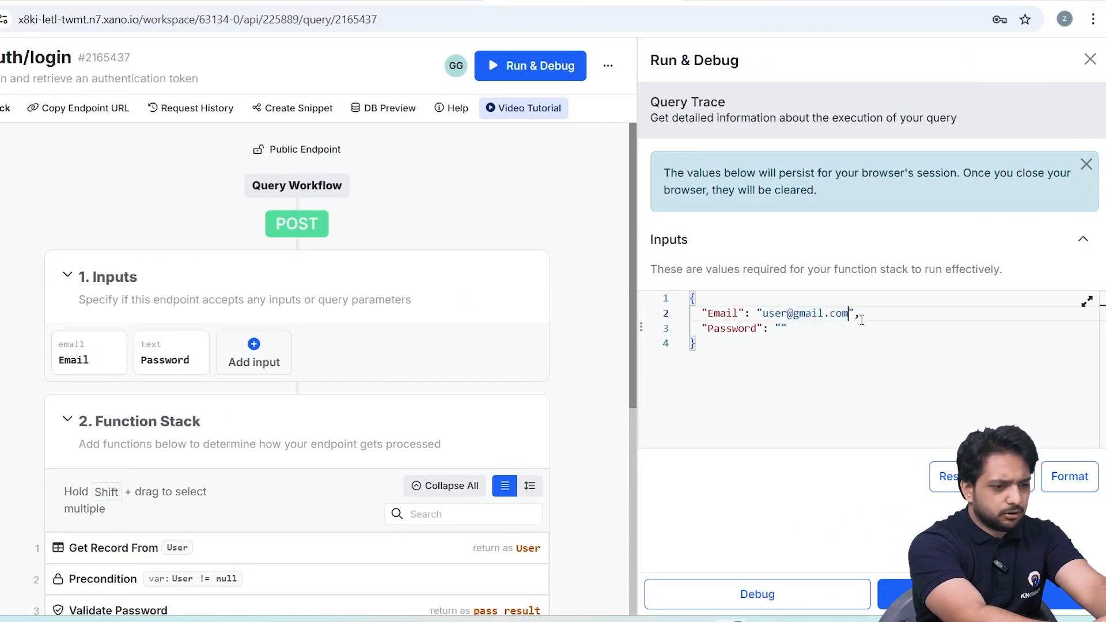
text(user123)
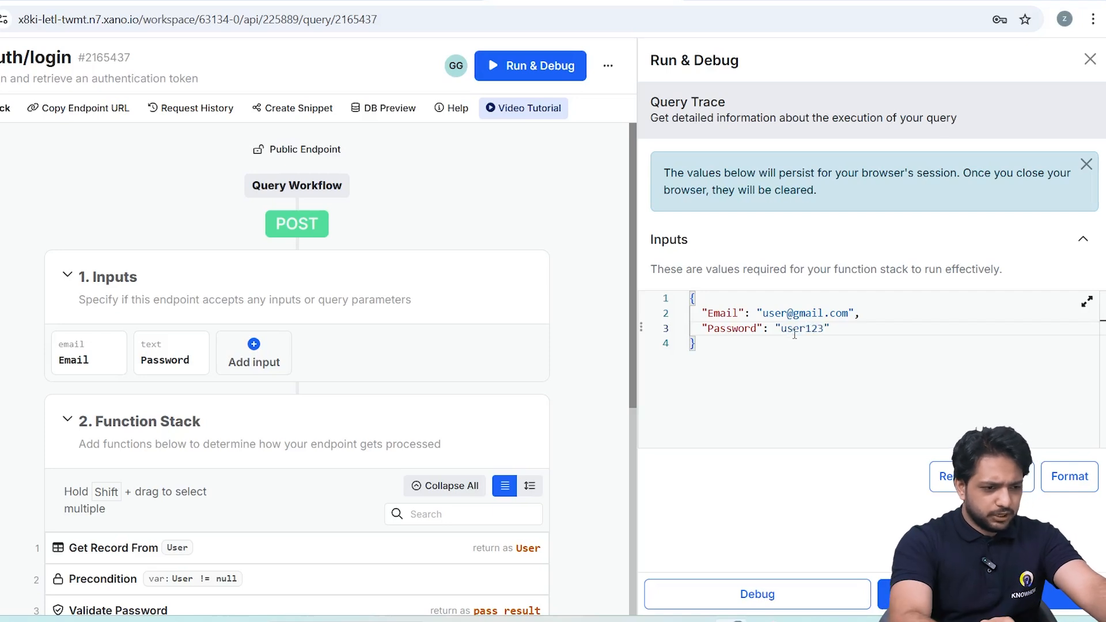
click(973, 594)
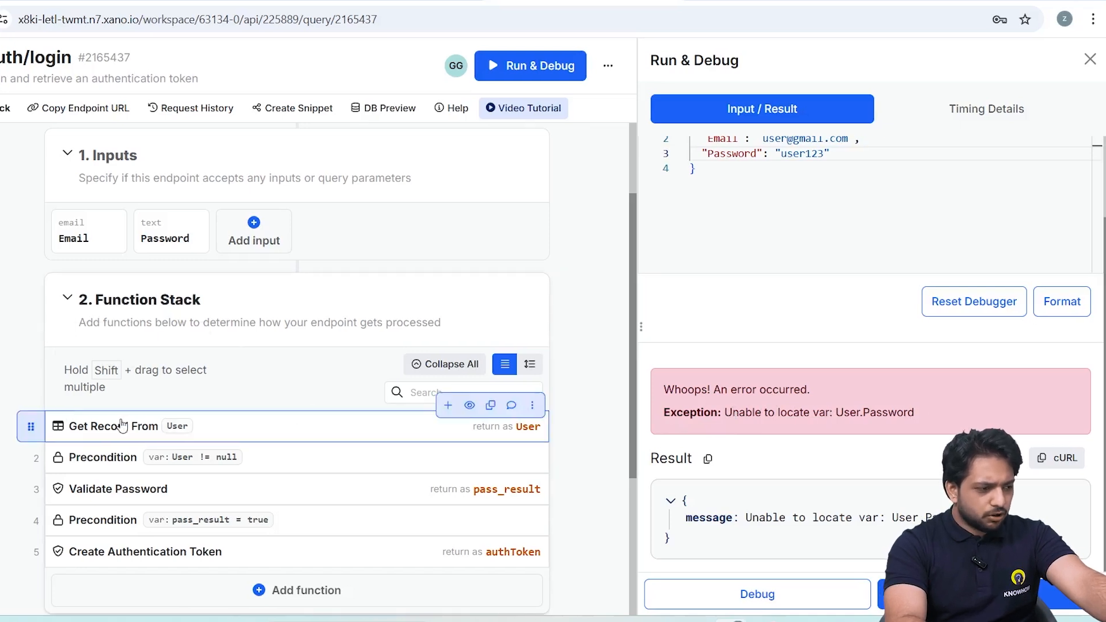
Include the Password field in the customized response of the login's Get Record function and save the change.
click(213, 436)
click(406, 110)
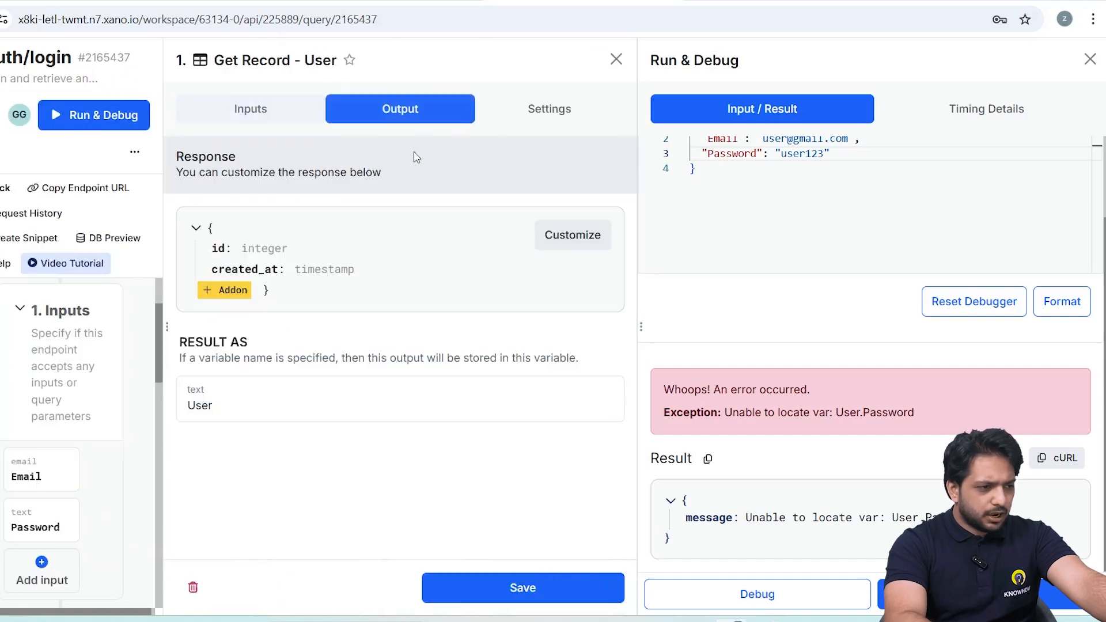
click(571, 235)
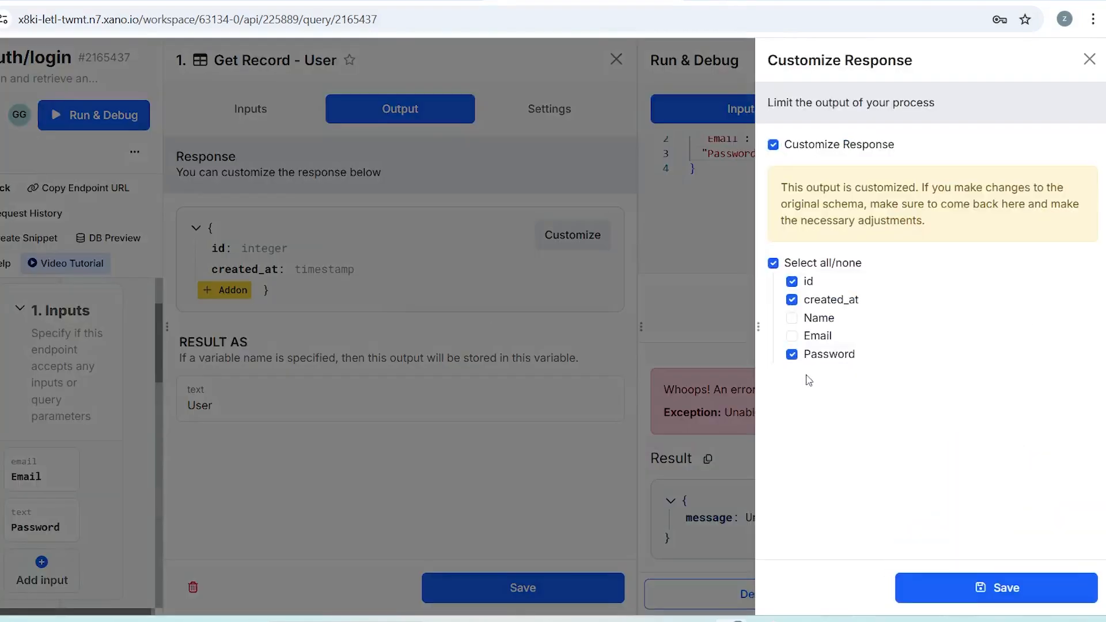
click(995, 599)
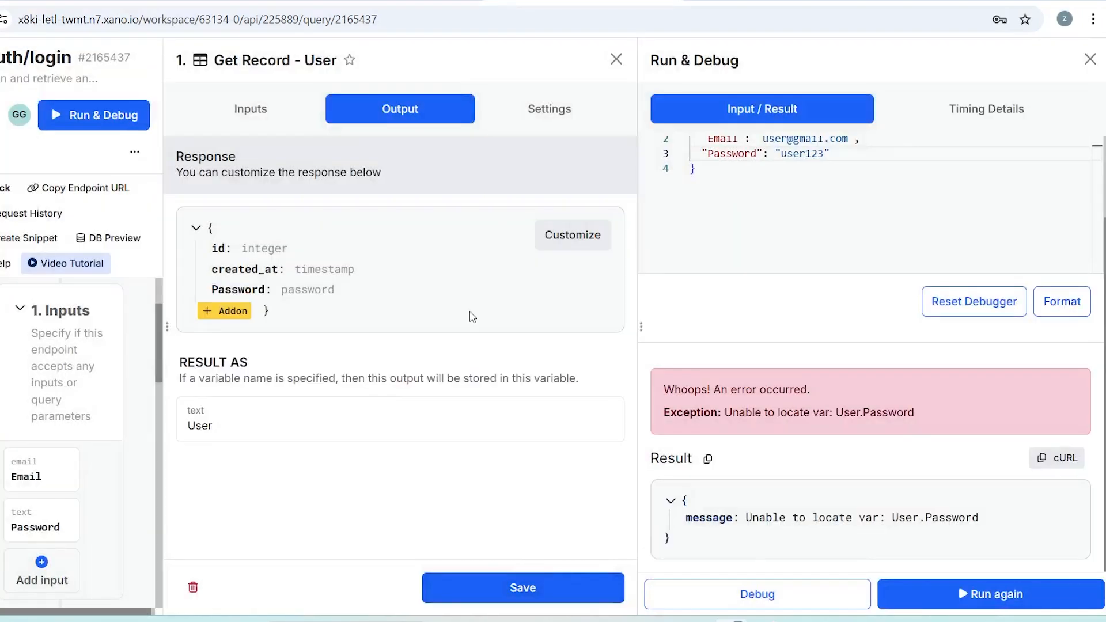
click(481, 587)
Run the login test again and select the returned authToken result.
click(985, 594)
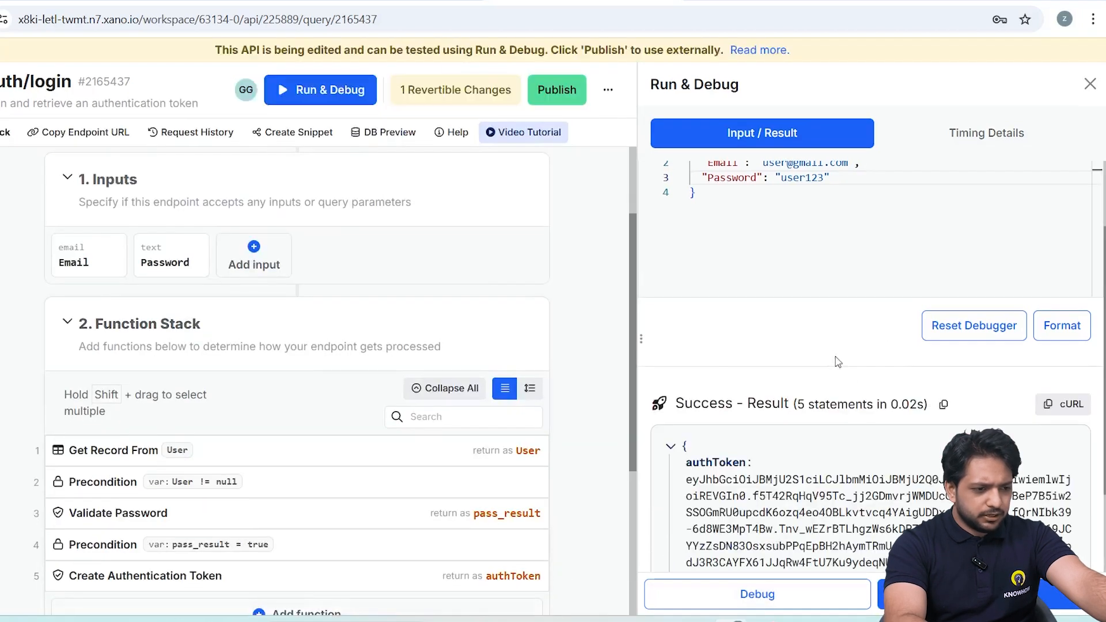
scroll(837, 365, down, 2)
drag(921, 484, 684, 343)
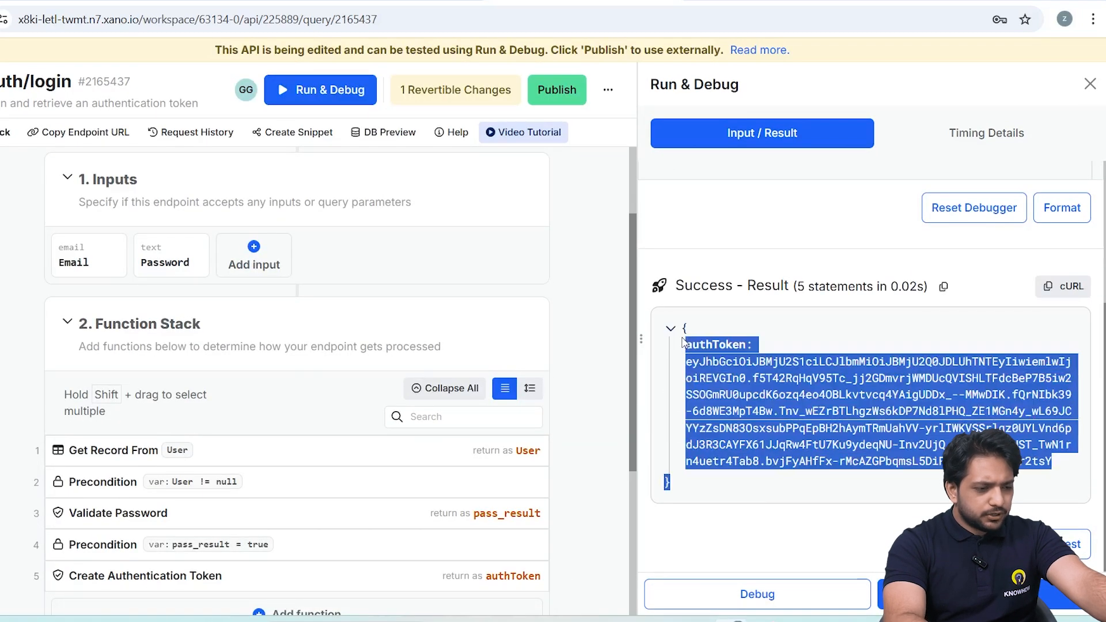
Publish the revised auth/login endpoint without adding a publish message.
click(727, 428)
scroll(564, 231, up, 2)
click(556, 90)
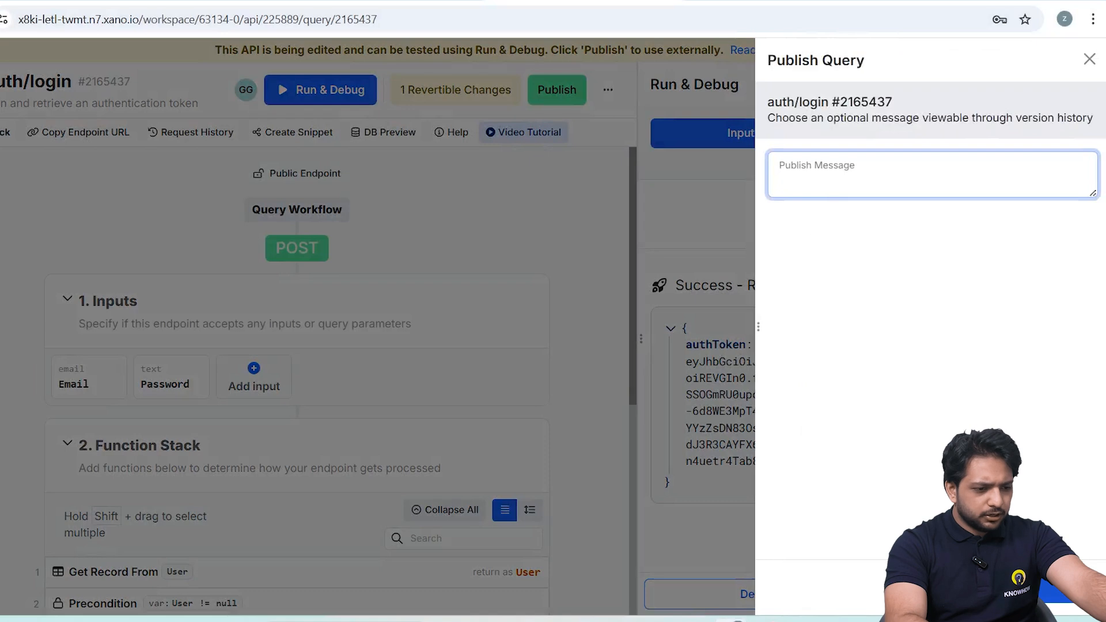
click(1055, 592)
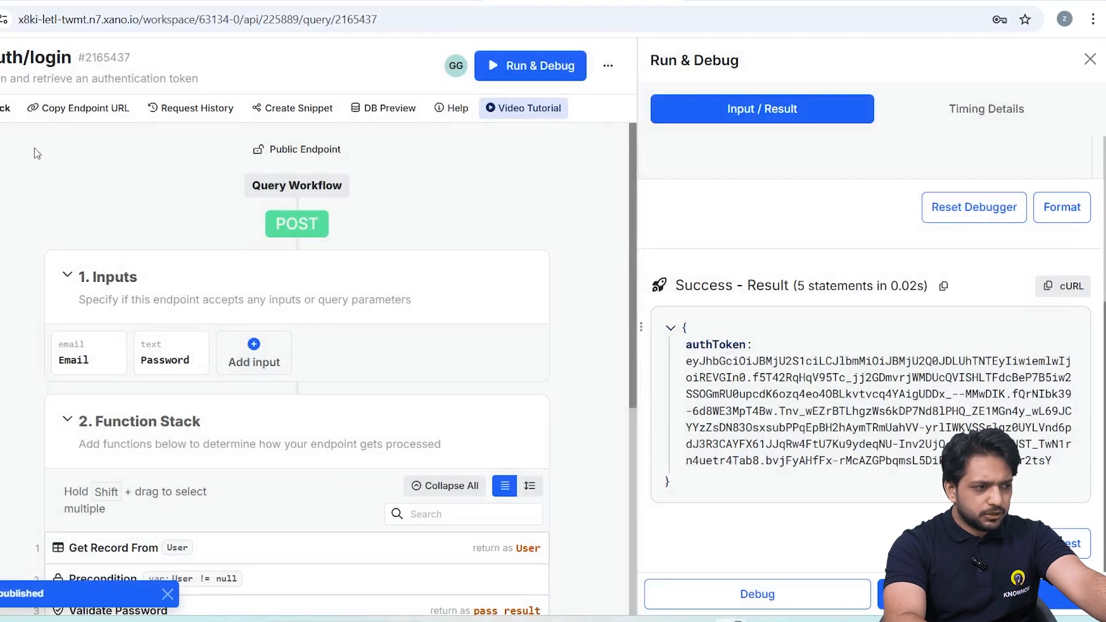
Reopen the auth/login test and run it again with the test user's e-mail and password to get an authToken.
click(2, 108)
click(978, 70)
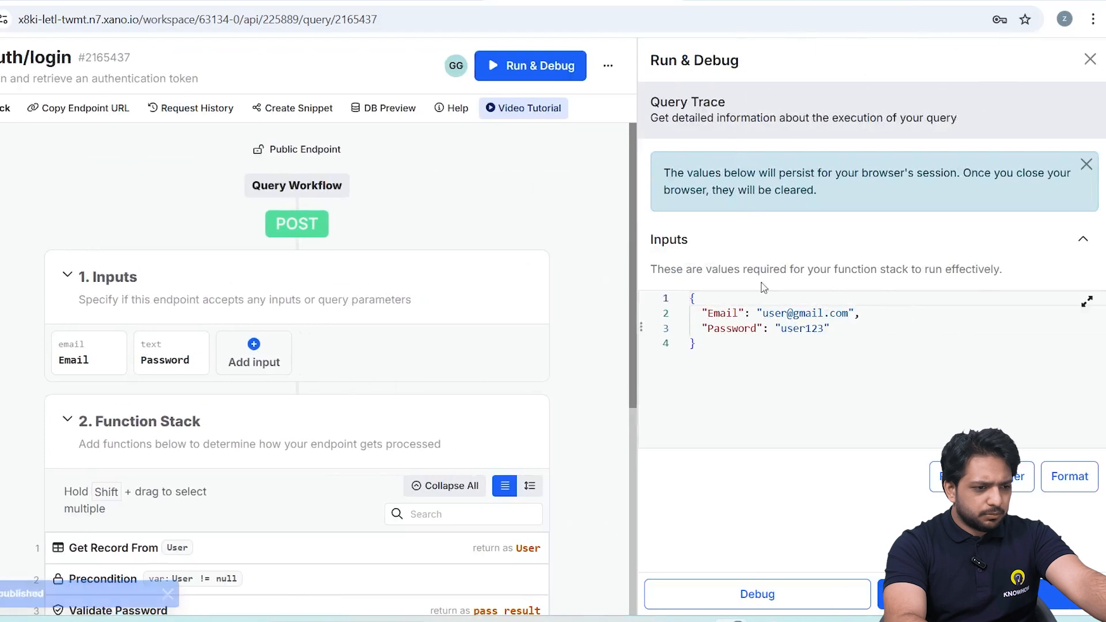
click(979, 594)
scroll(711, 514, down, 3)
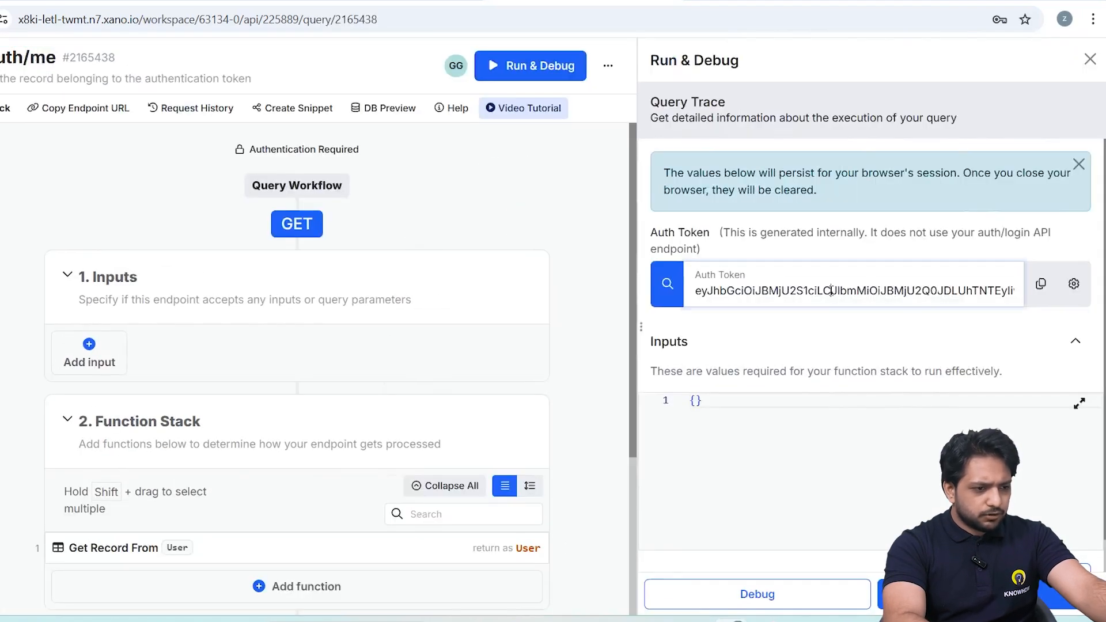
Paste the login's authToken into the auth/me endpoint's Auth Token input, run its test and check the result.
triple_click(832, 291)
key(ctrl+v)
click(979, 594)
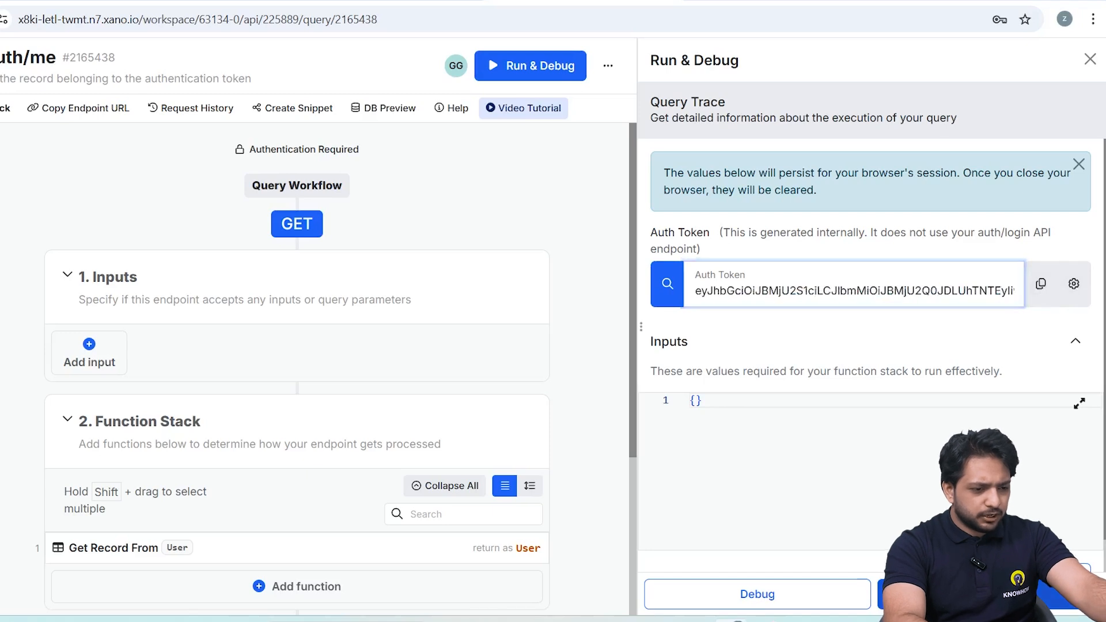
drag(711, 474, 659, 376)
click(777, 489)
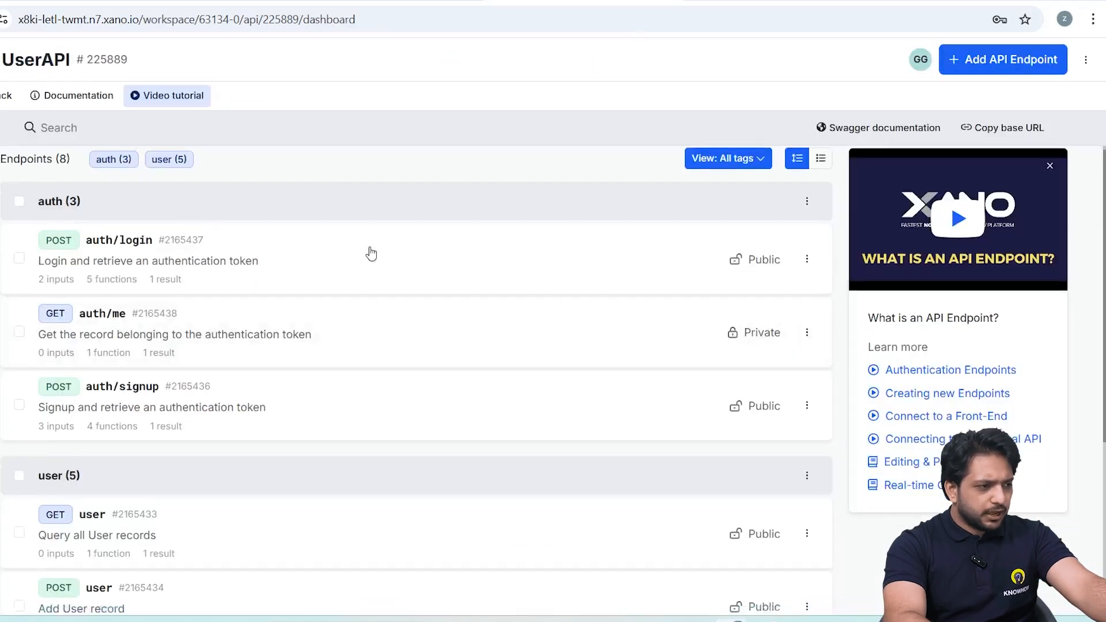
scroll(533, 403, up, 1)
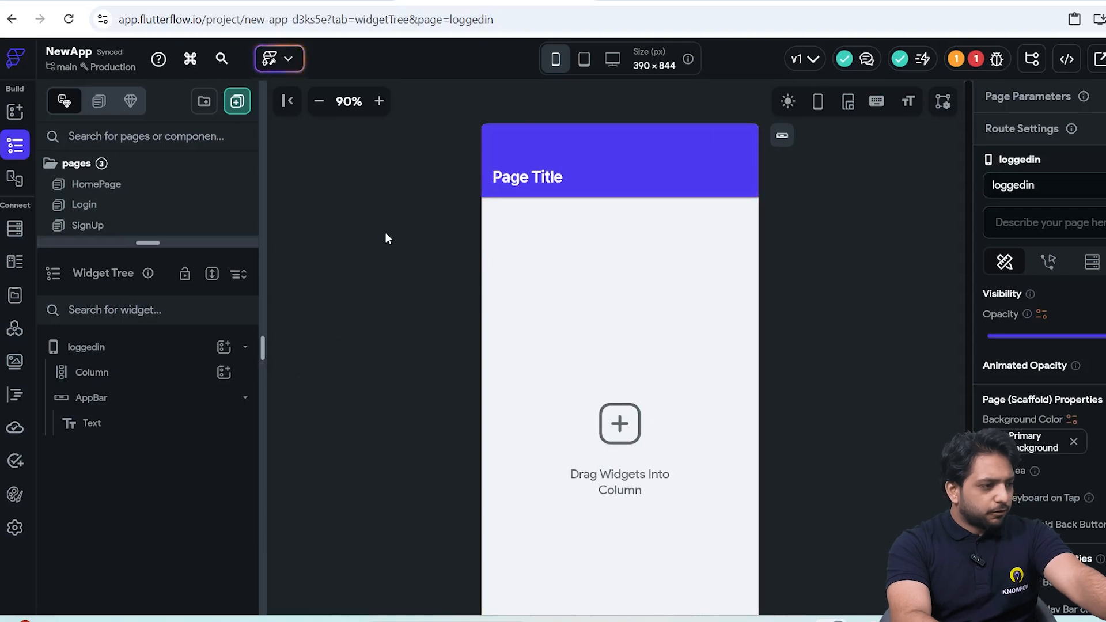
Switch to the FlutterFlow project and create a data type named user with a String field named email.
click(15, 262)
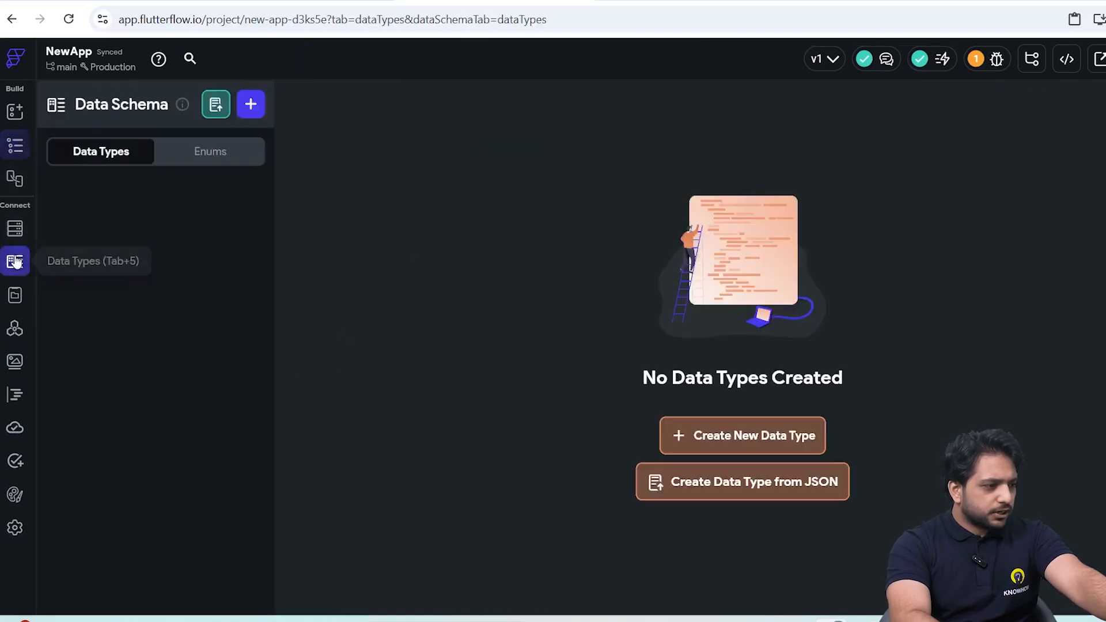
click(251, 105)
text(user)
key(Return)
text(em)
click(515, 341)
text(st)
click(541, 385)
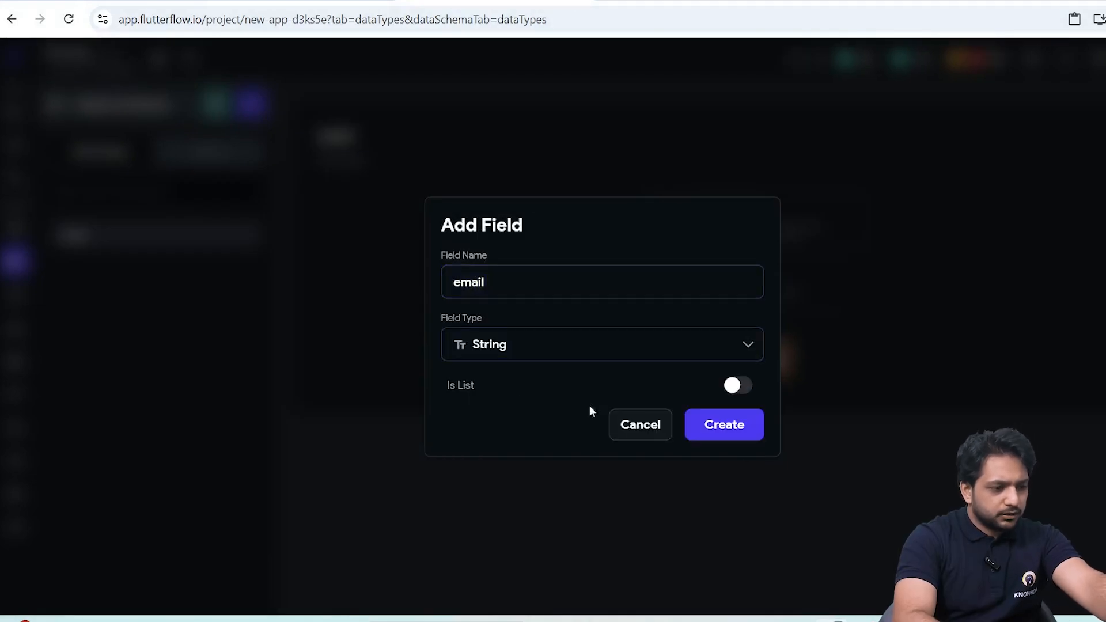
key(Return)
Add a String field called name to the user data type.
text(u)
key(BackSpace)
text(name)
click(570, 344)
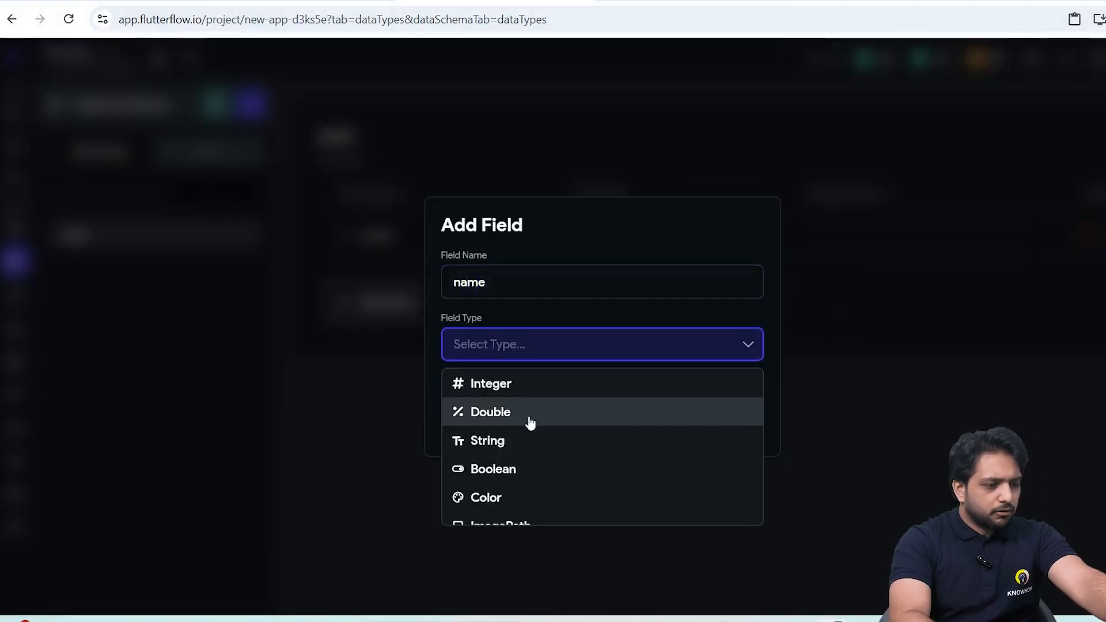
click(511, 439)
click(728, 417)
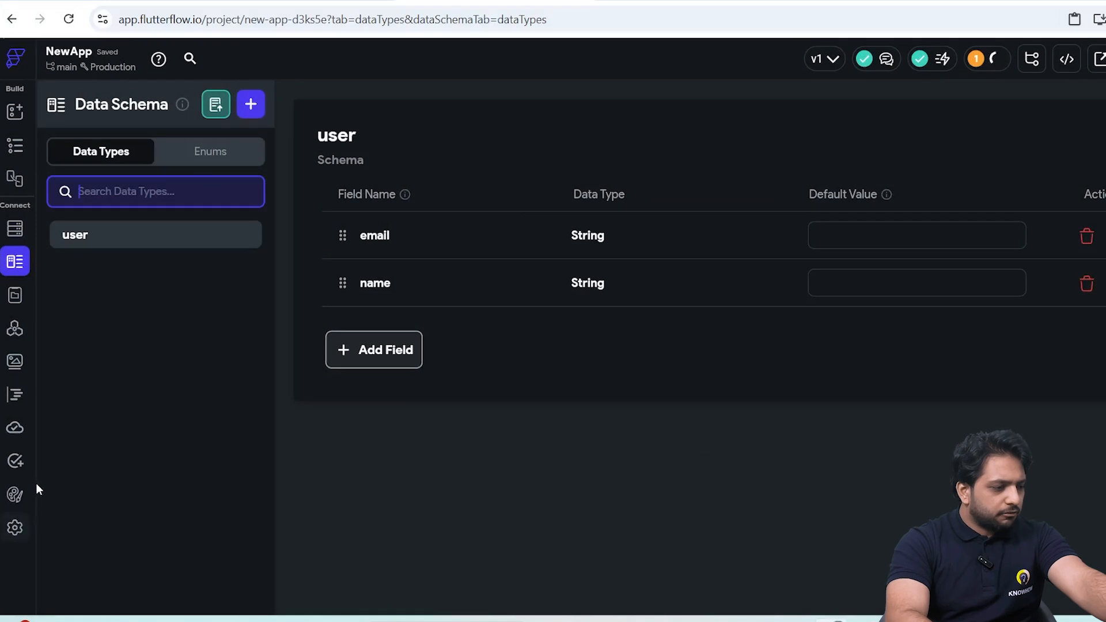
Enable authentication for the app with the Custom type and associate it with the user data type.
click(21, 521)
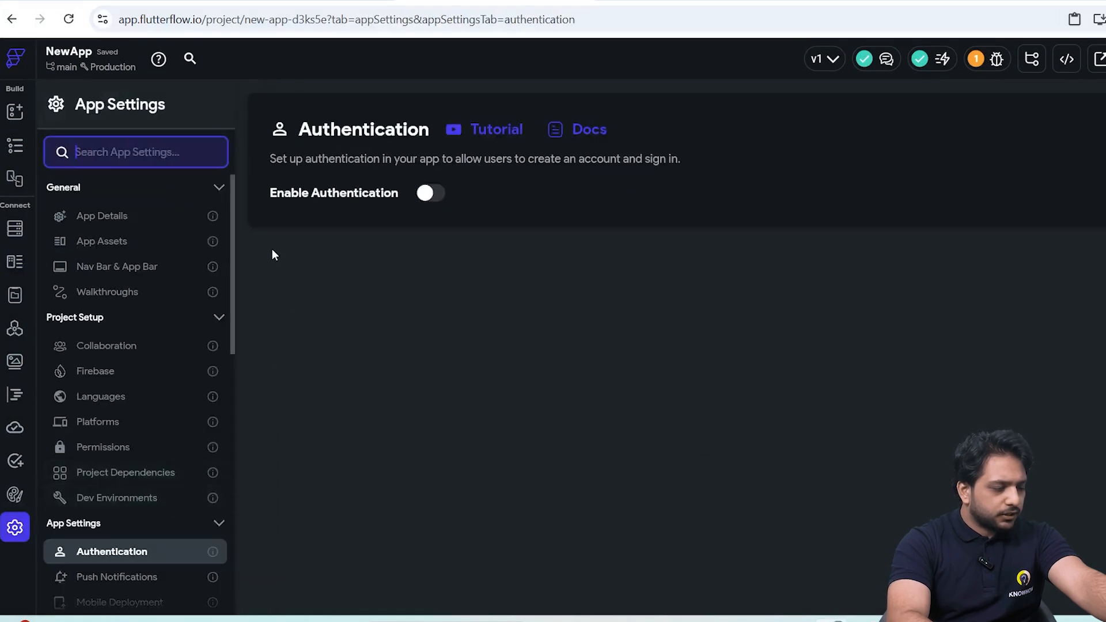
click(429, 193)
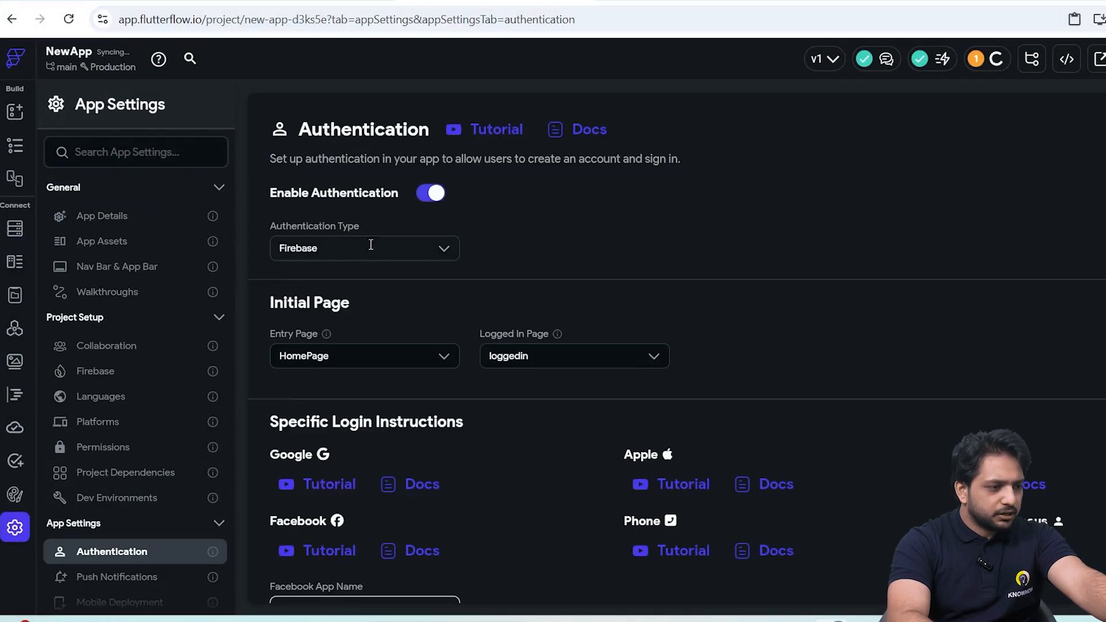
click(363, 248)
click(343, 341)
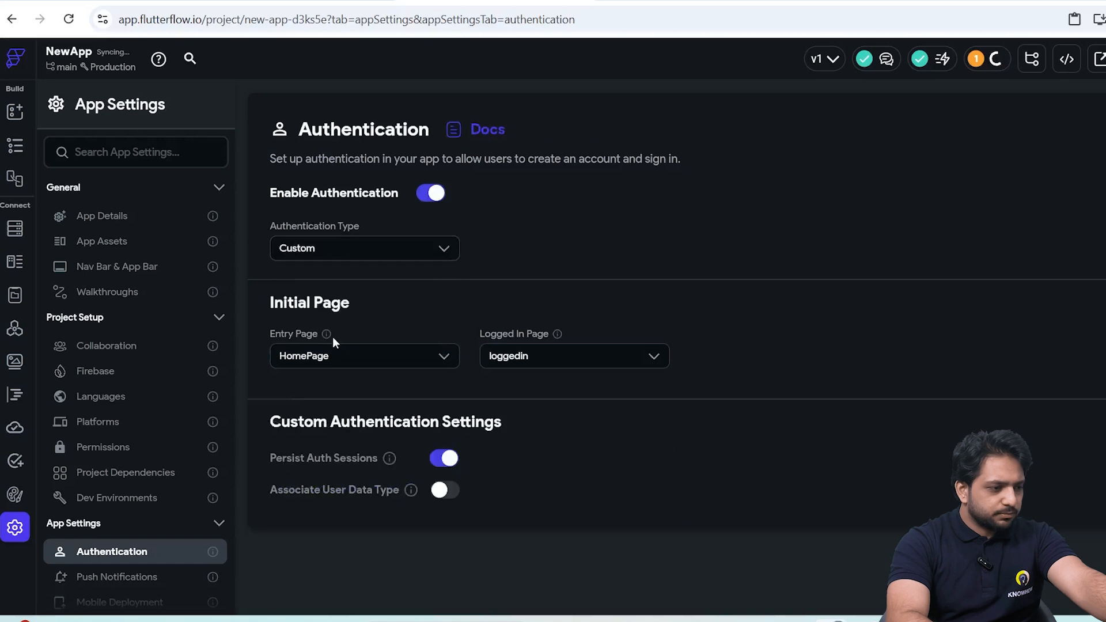
click(441, 490)
click(369, 541)
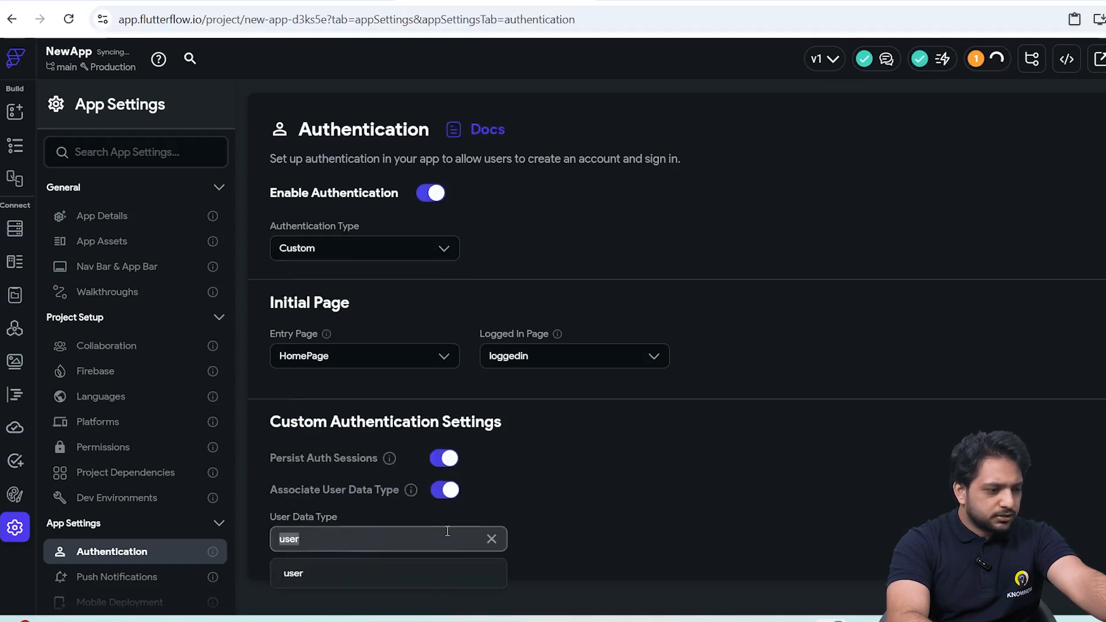
click(547, 496)
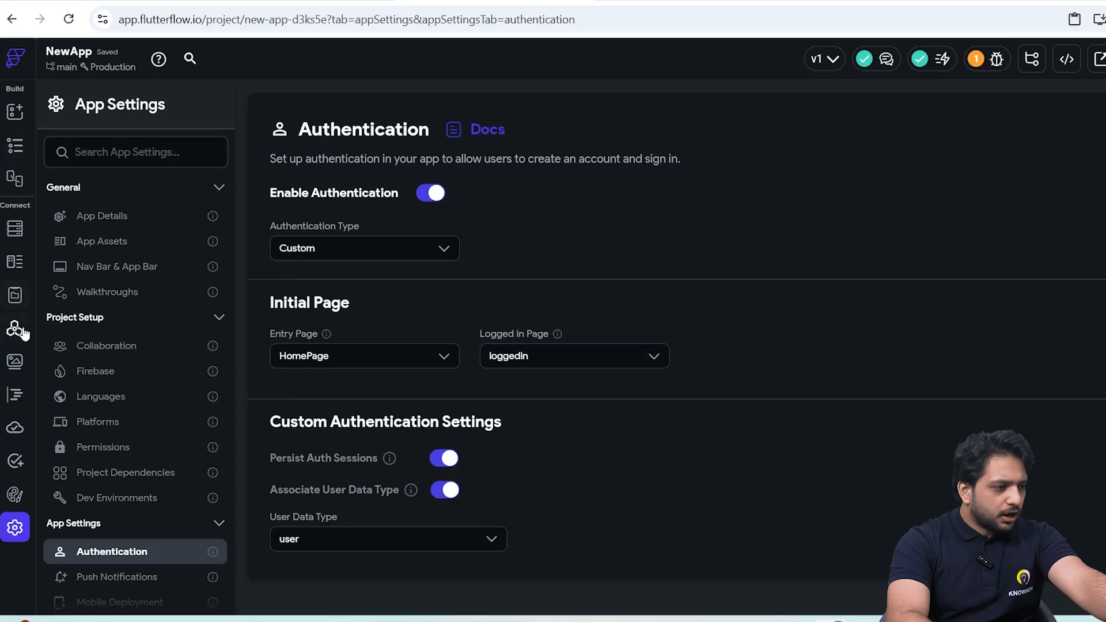
Create a new API call and set its method type to POST.
click(16, 329)
click(239, 110)
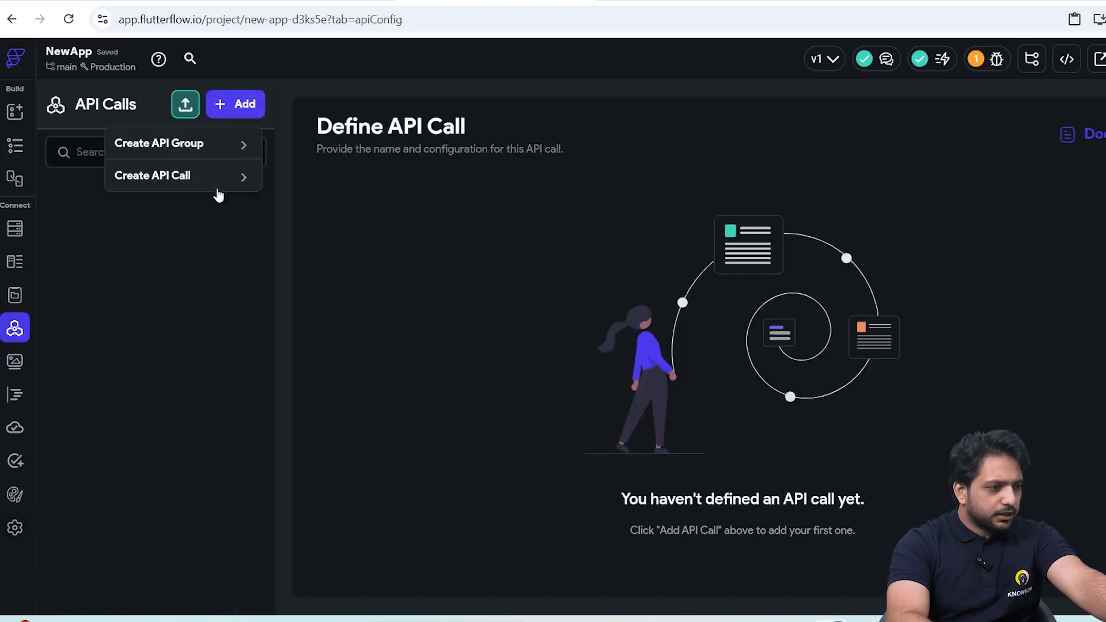
click(215, 183)
click(335, 264)
click(363, 327)
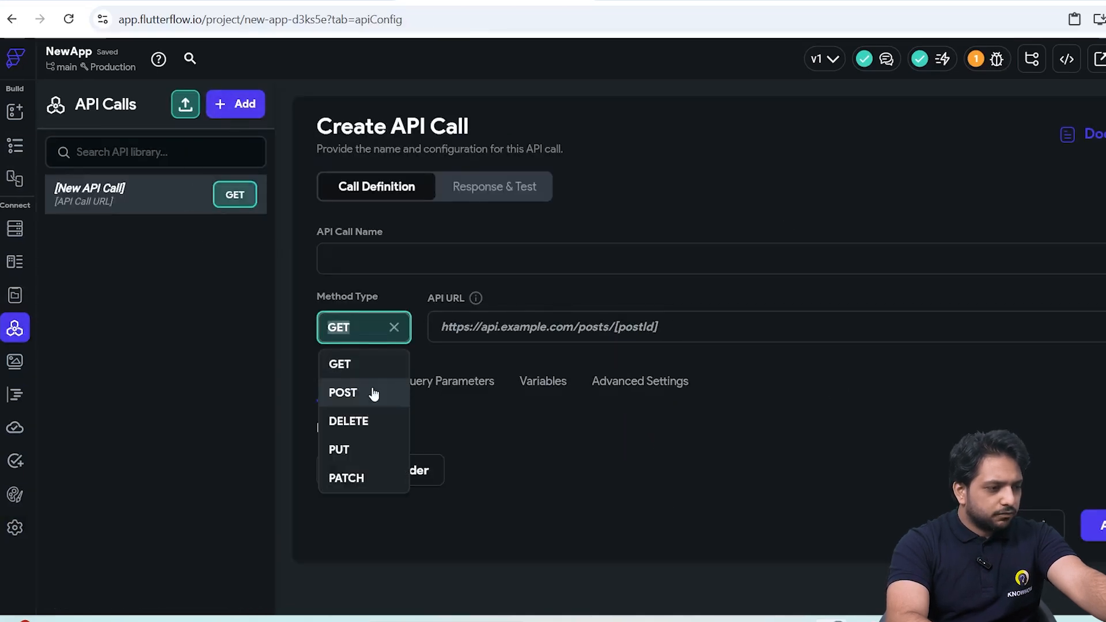
click(343, 392)
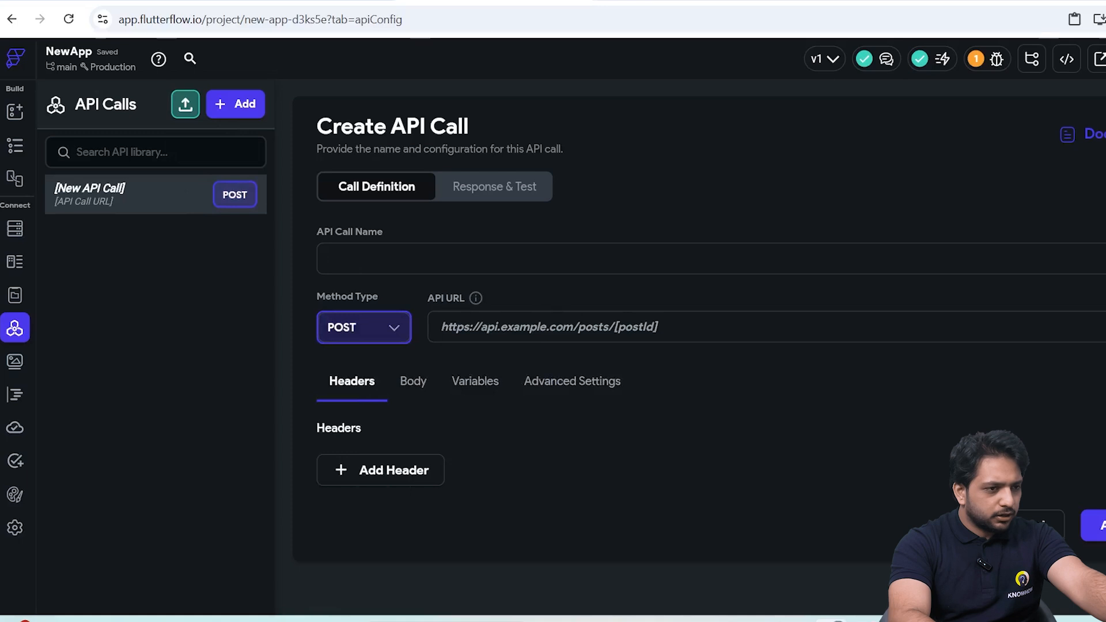
Copy the auth/login endpoint URL from Xano into the API call's URL and name the call Login.
click(172, 1)
click(168, 110)
click(495, 1)
click(494, 327)
key(ctrl+v)
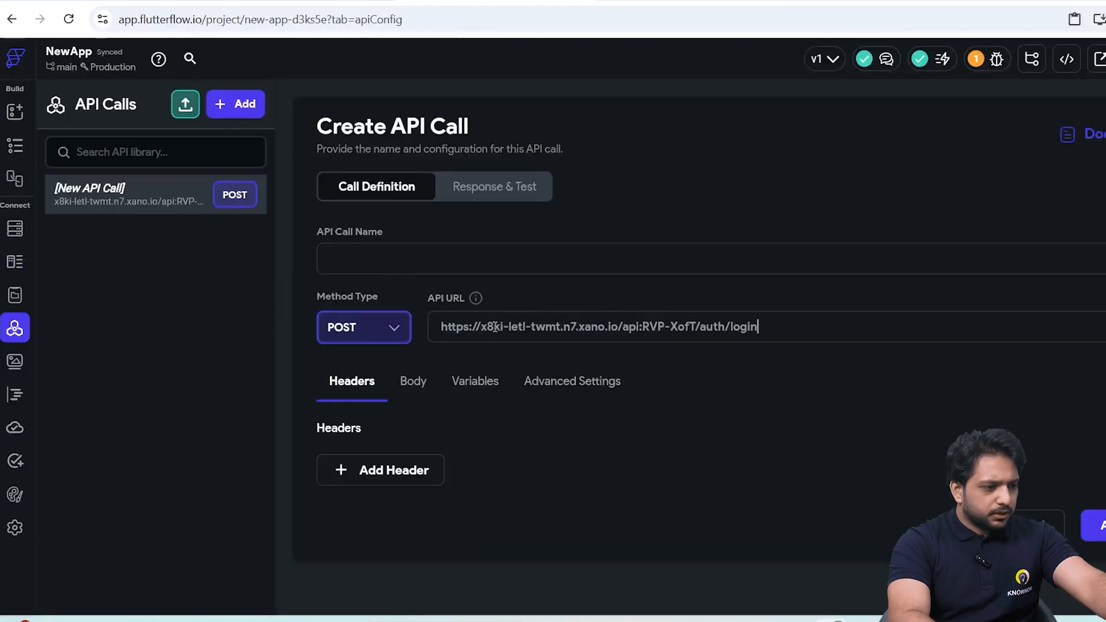
text(Login)
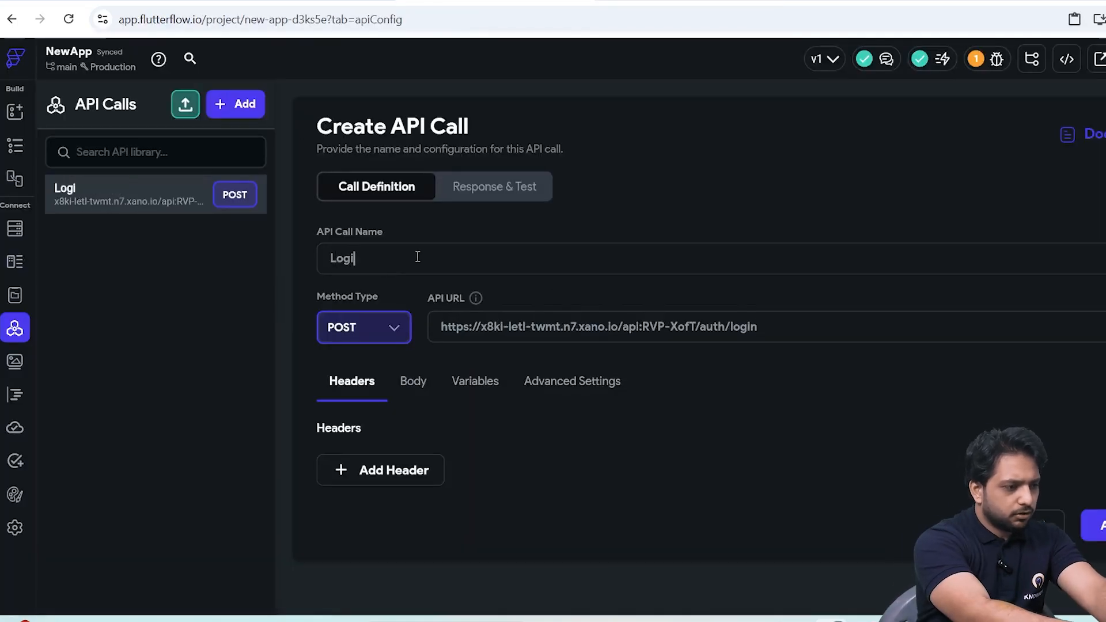
Fill the Login call's JSON body with the Email and Password inputs copied from Xano's login test.
click(413, 381)
scroll(403, 466, down, 1)
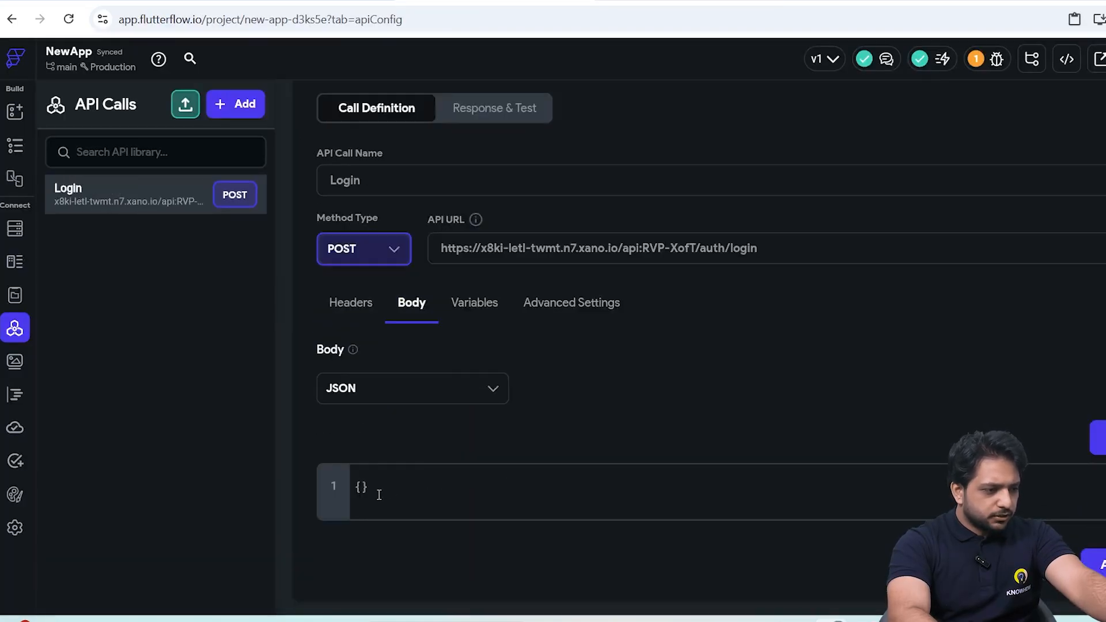
key(ctrl+v)
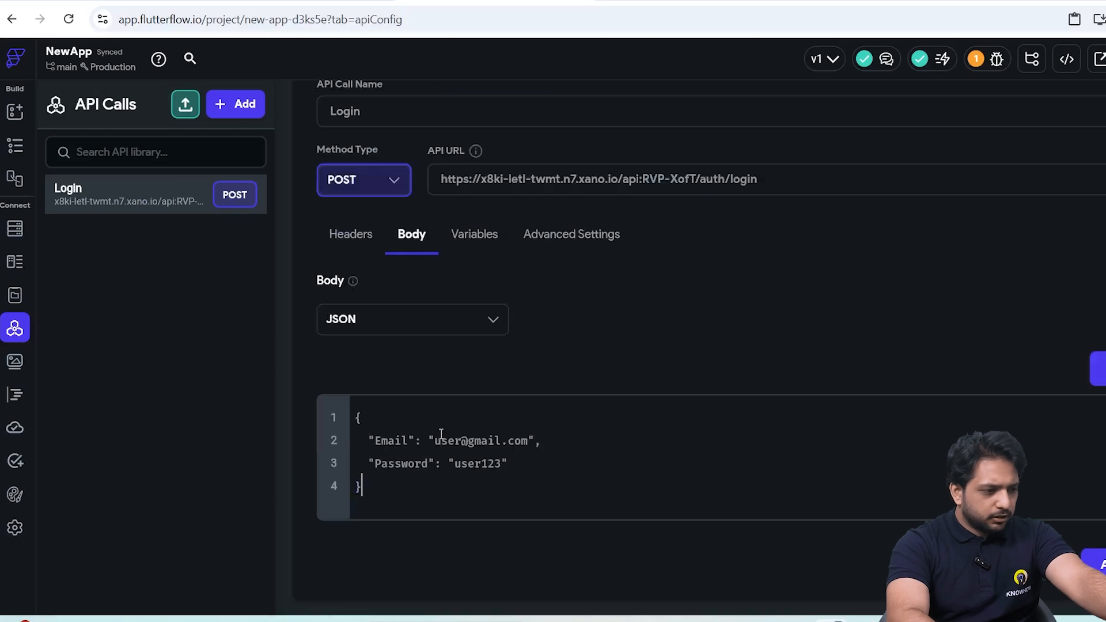
Add two variables named email and password to the Login call and choose their data types.
click(474, 234)
click(358, 463)
click(365, 509)
click(394, 453)
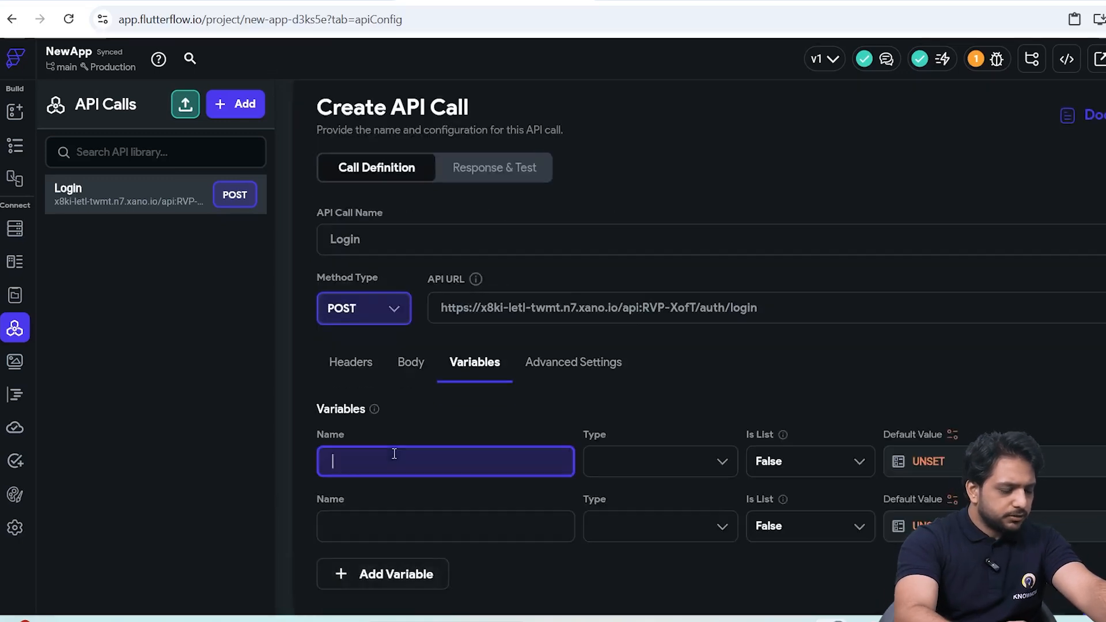
text(email)
click(352, 530)
text(password)
click(620, 463)
click(608, 448)
click(614, 475)
Replace the Email and Password values in the JSON body with the email and password variables, and add the call.
click(411, 296)
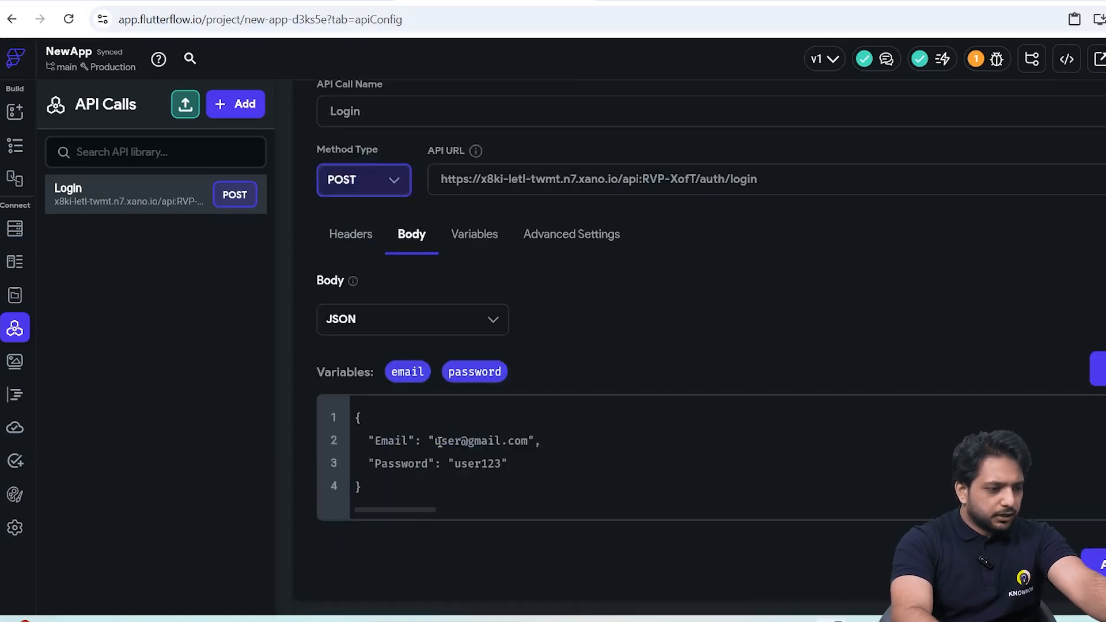
drag(433, 441, 531, 440)
key(BackSpace)
drag(409, 372, 436, 439)
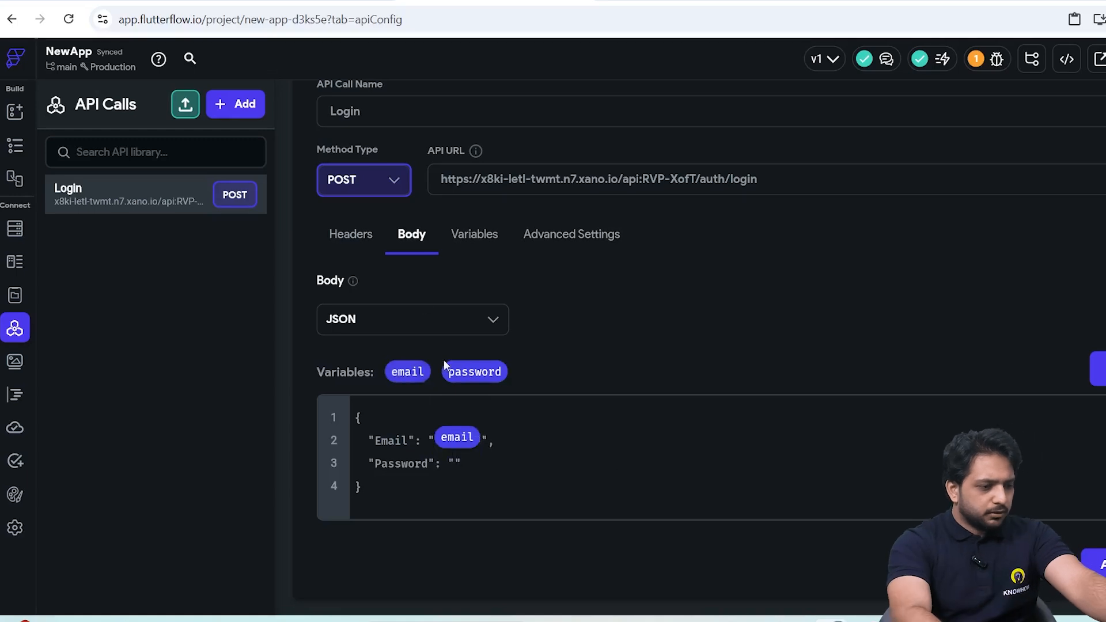
drag(453, 369, 455, 464)
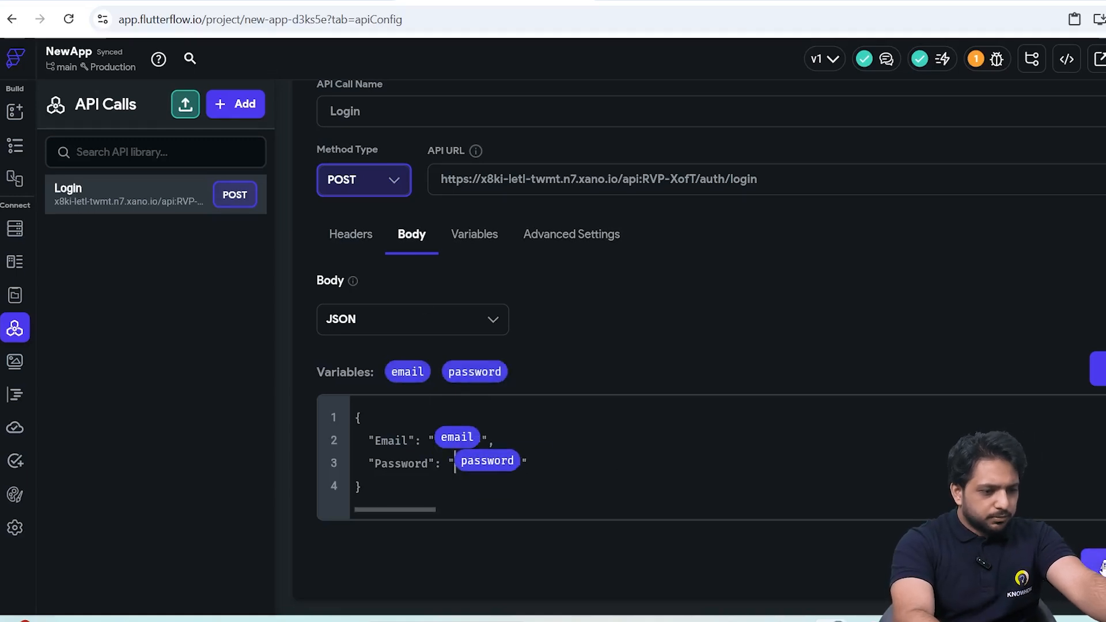
scroll(462, 349, up, 3)
click(474, 380)
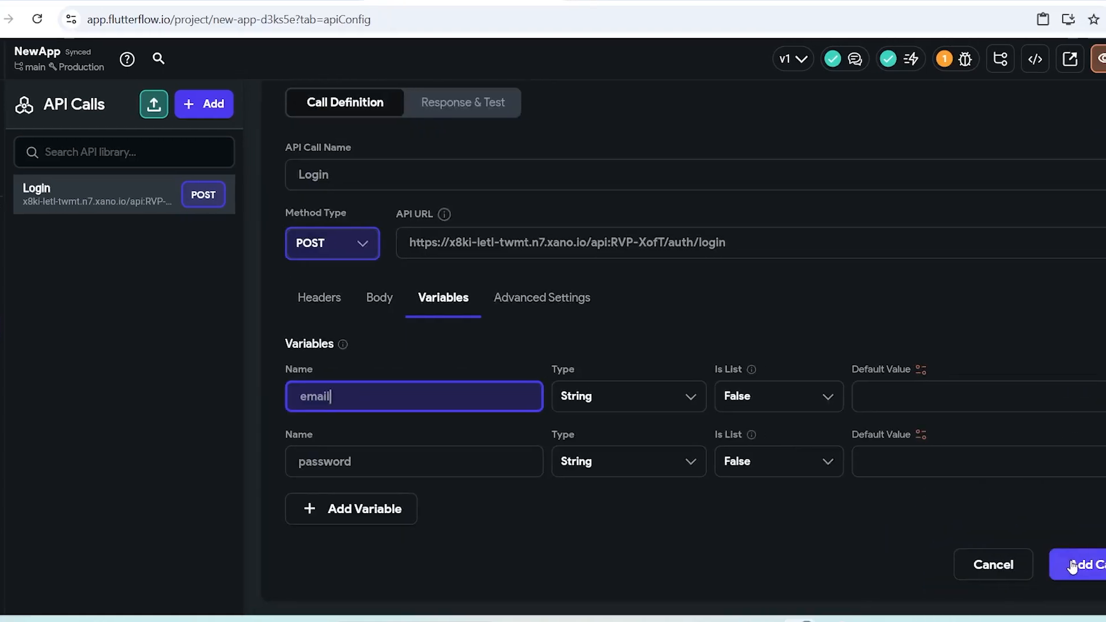
click(1072, 566)
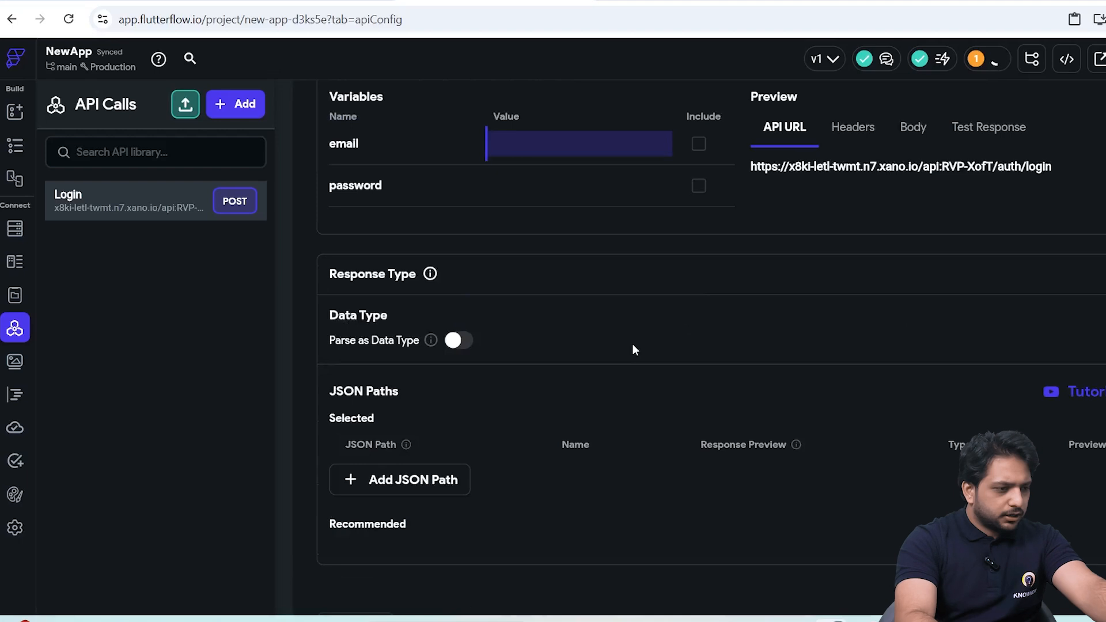
Enter the test user's e-mail and password as the Login call's variable values and test the call.
text(user)
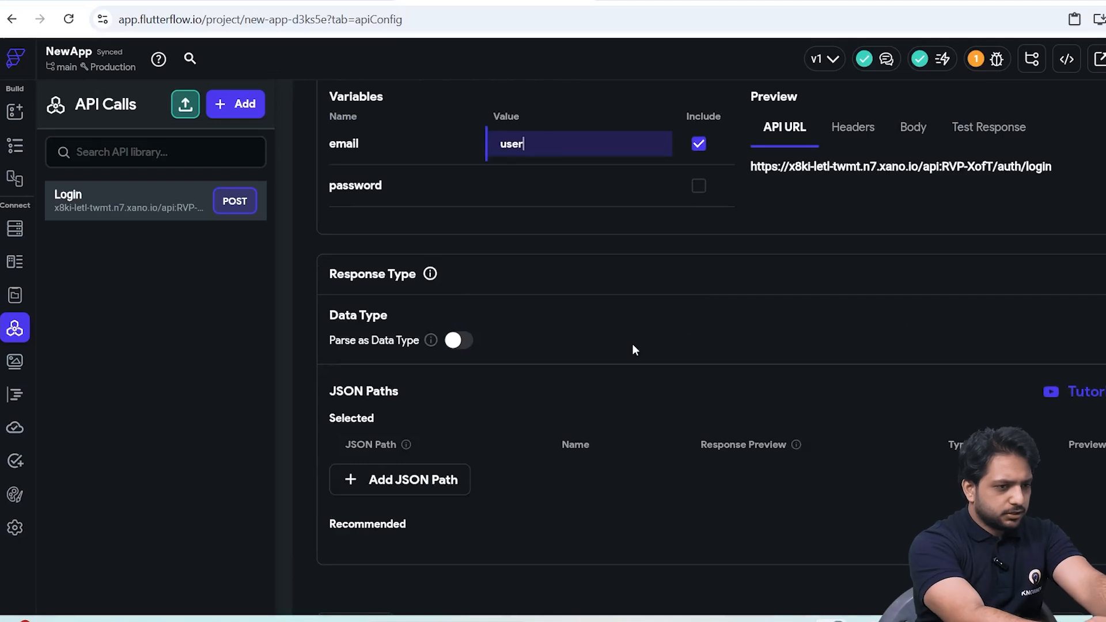
text(@gmail.com)
click(550, 188)
text(user123)
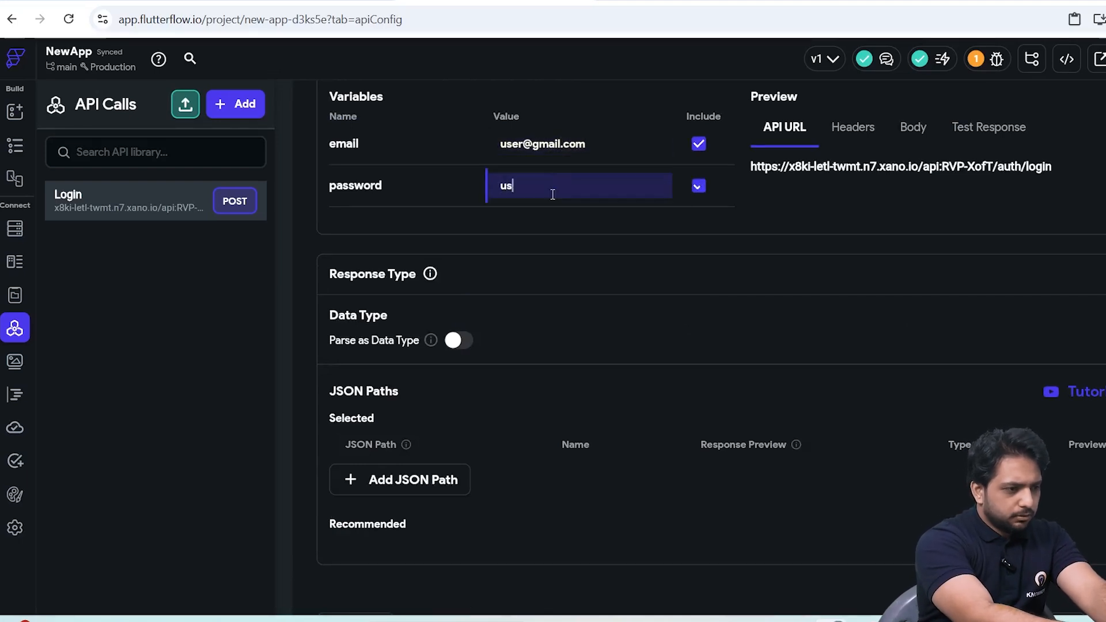
scroll(870, 202, up, 3)
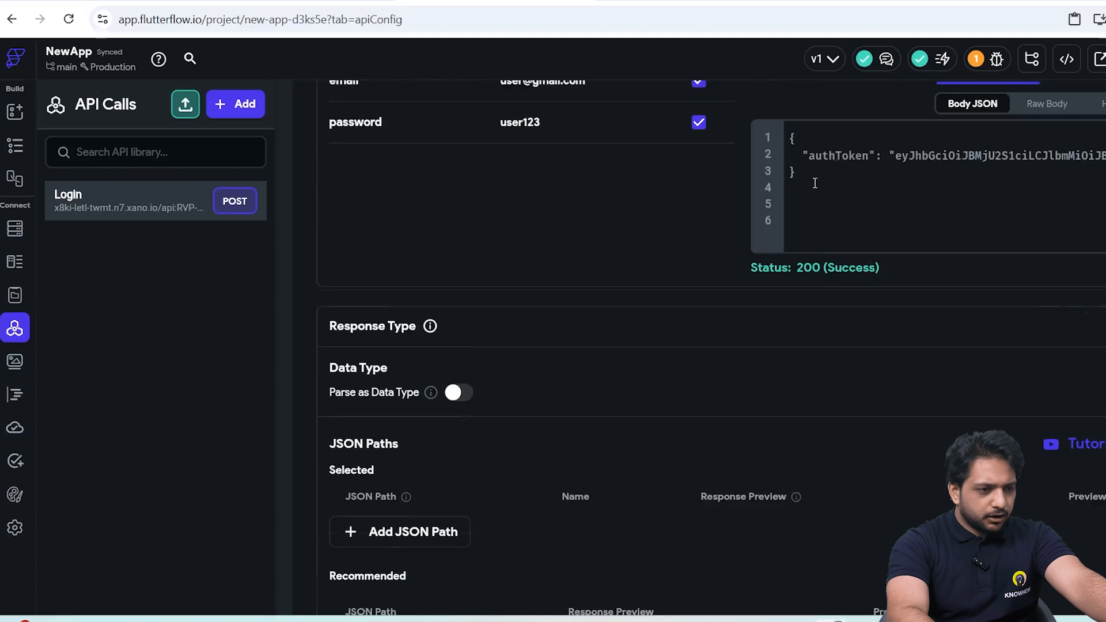
Add the recommended $.authToken JSON path to the Login call and name it token.
scroll(815, 183, down, 3)
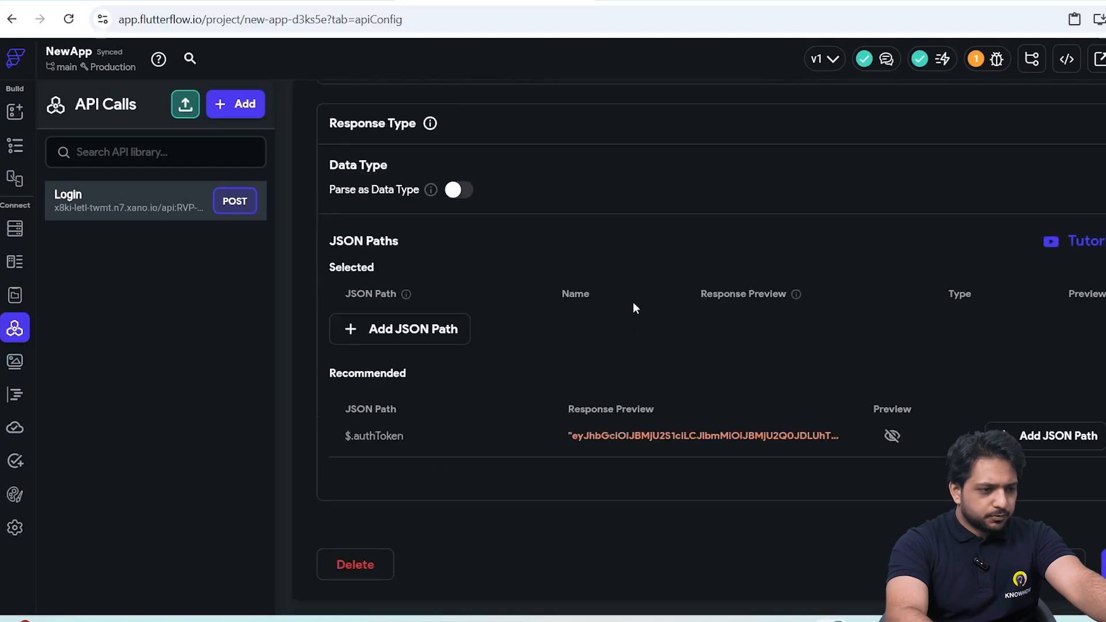
click(1056, 436)
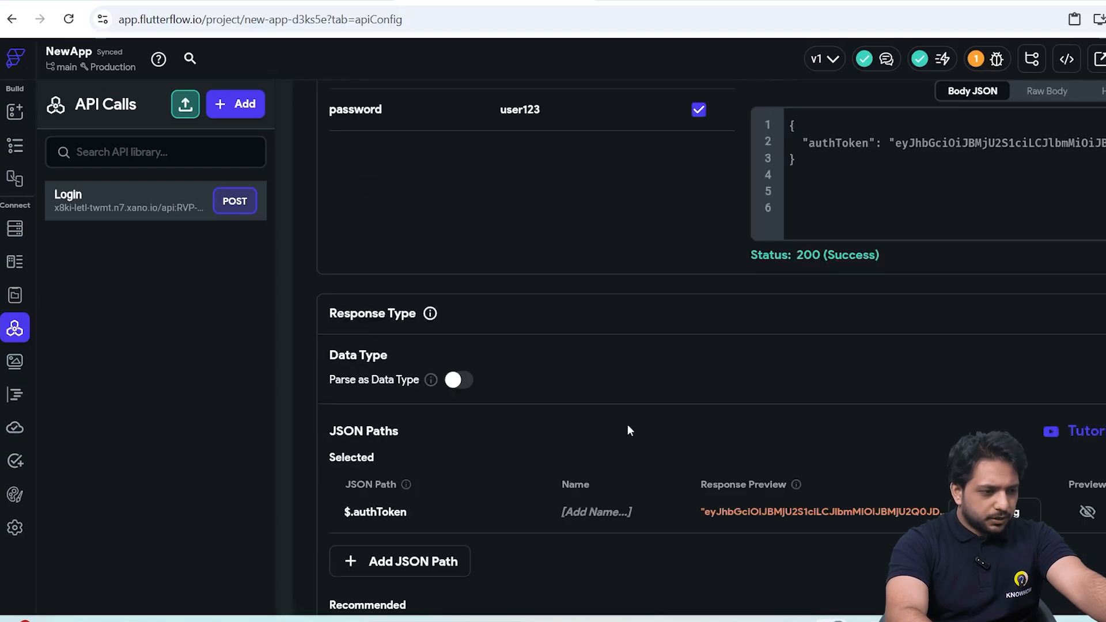
click(616, 513)
text(token)
scroll(616, 514, down, 3)
scroll(812, 479, up, 5)
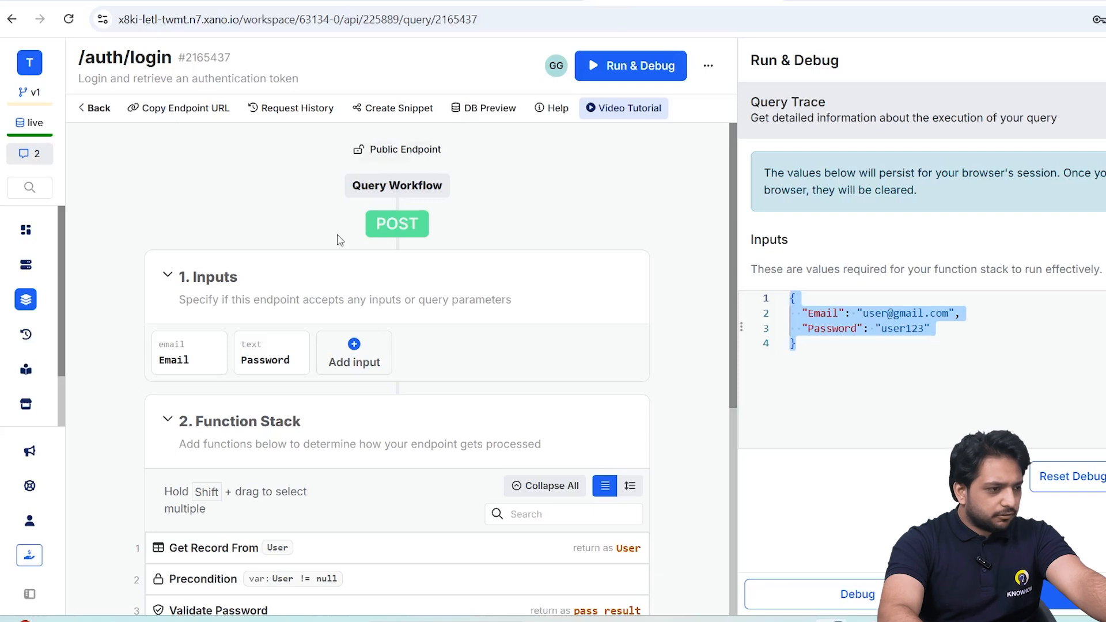
Open the auth/signup endpoint in the Xano UserAPI group and copy its endpoint URL.
click(95, 108)
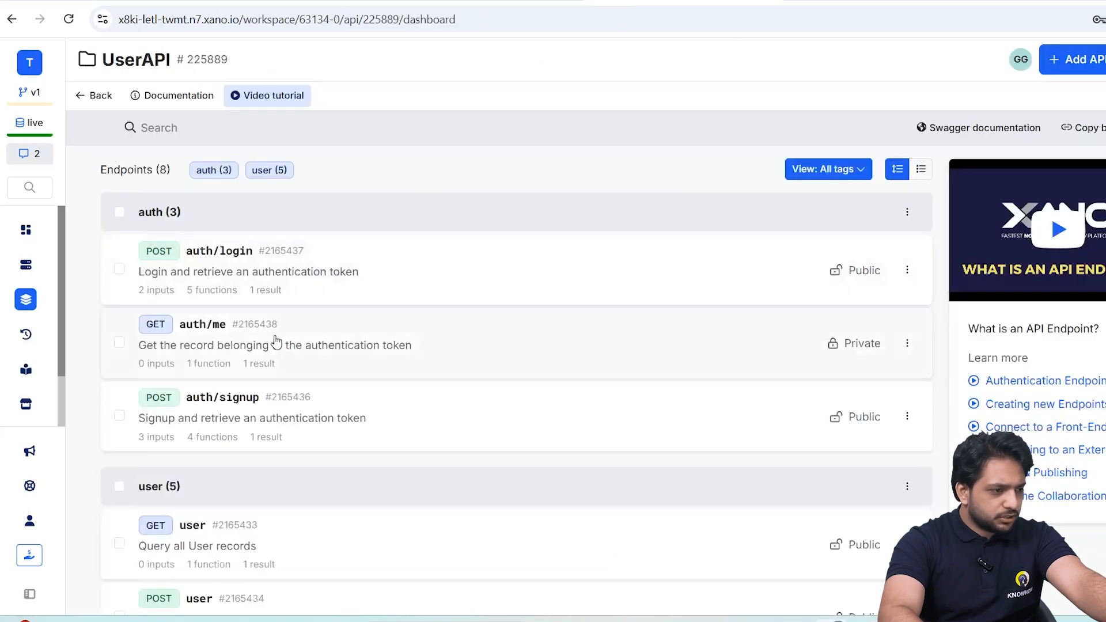
click(291, 403)
click(195, 110)
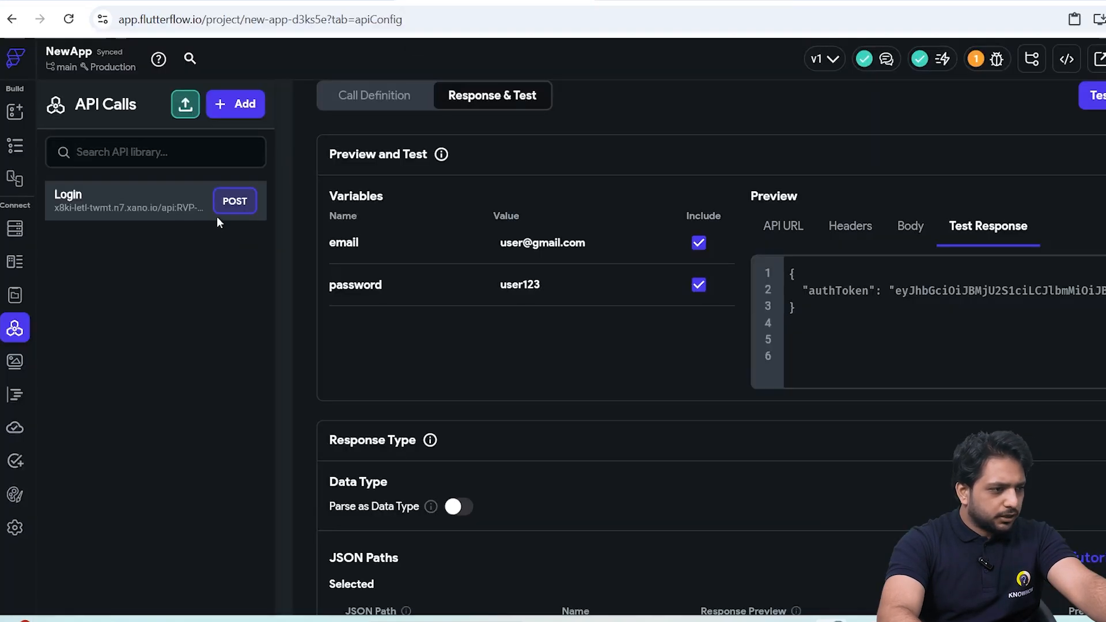
Switch to FlutterFlow and create a POST API call named signup with the copied auth/signup URL.
click(234, 105)
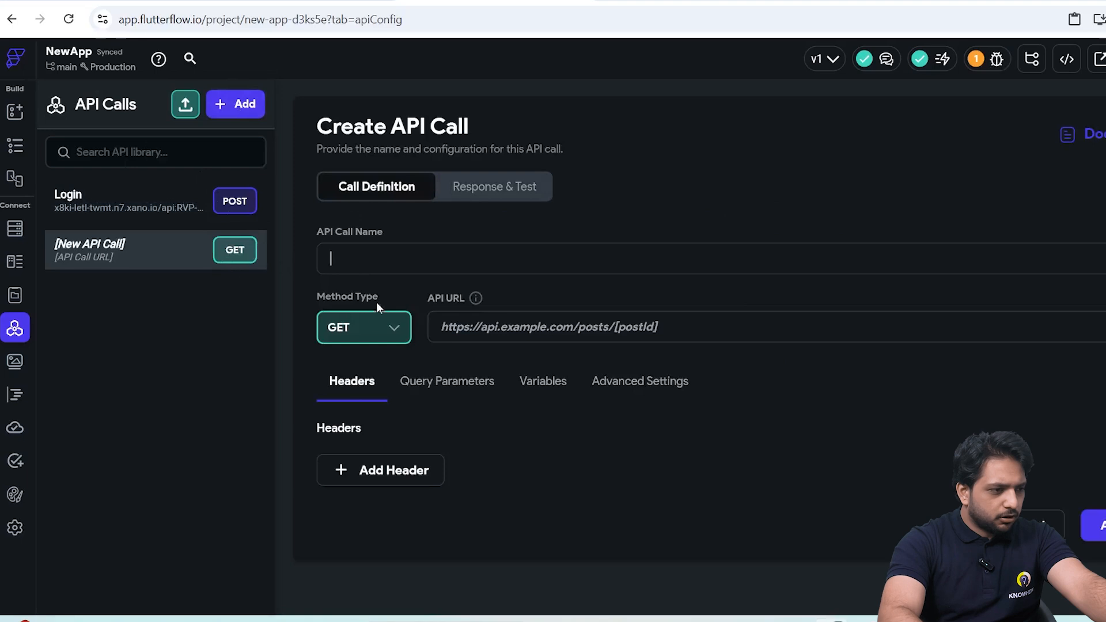
click(374, 328)
click(363, 381)
click(564, 330)
key(ctrl+v)
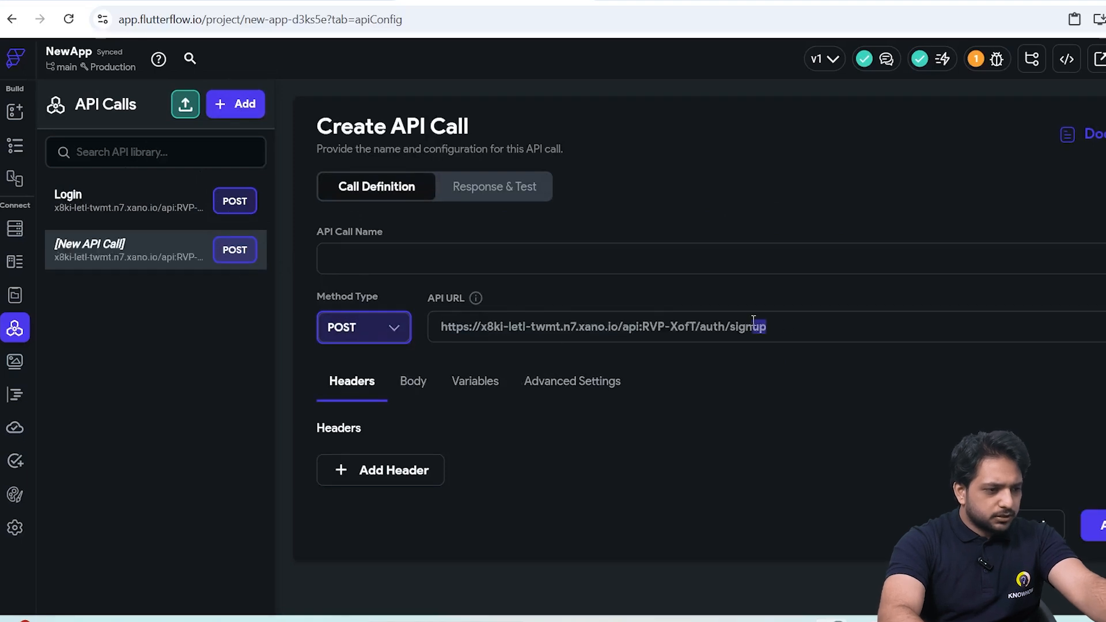
text(signup)
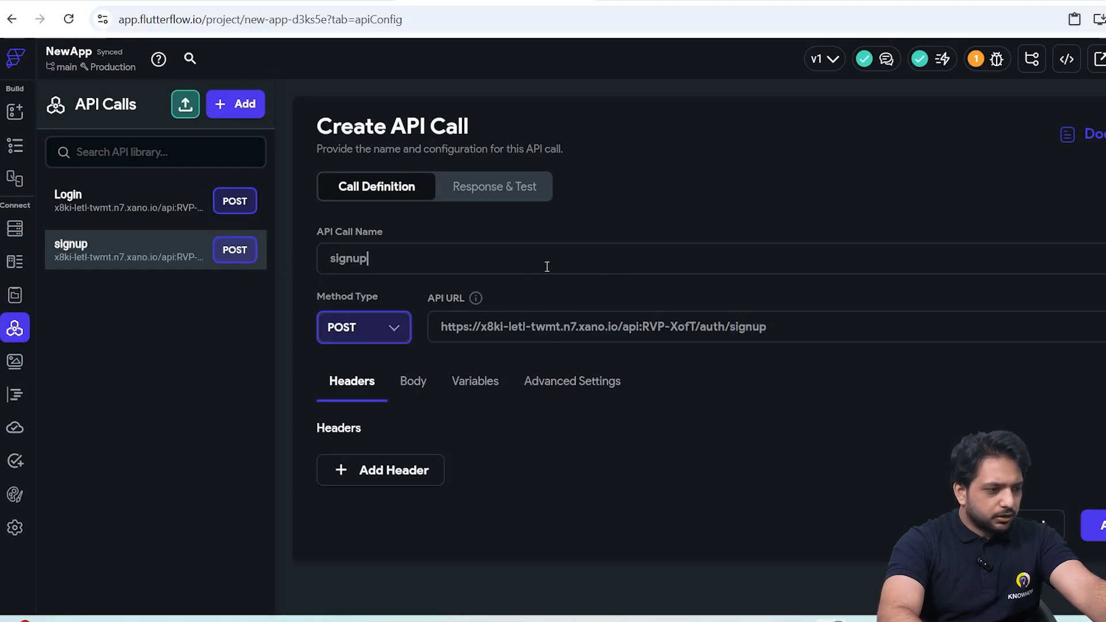
Set the signup call's body to JSON and fill it with the Name, Email and Password template copied from Xano's debug inputs.
click(415, 386)
click(403, 467)
click(345, 530)
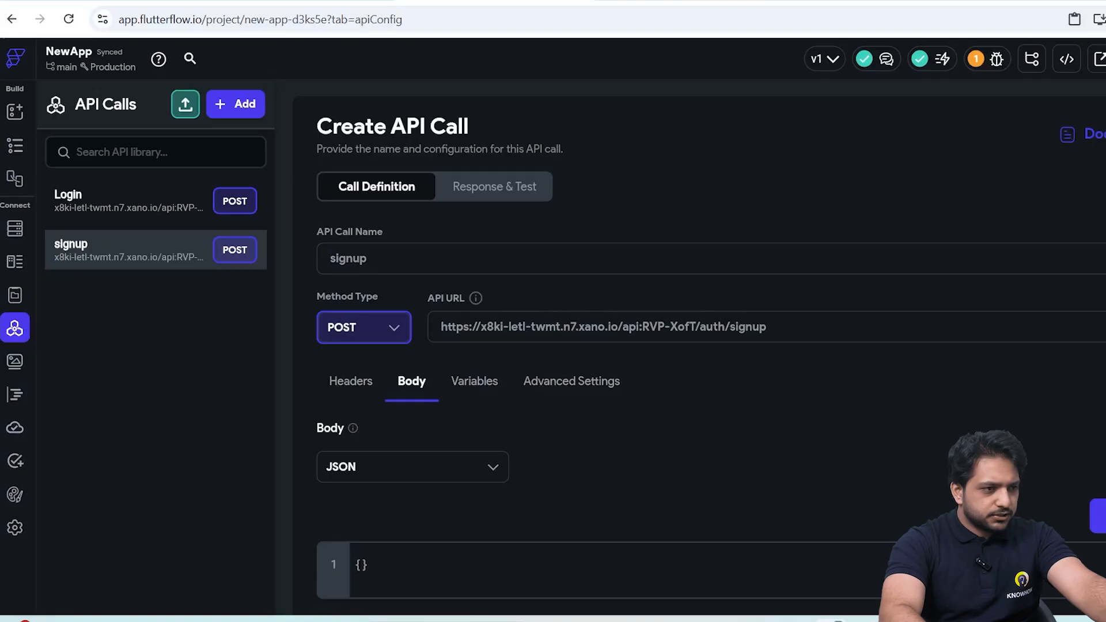
key(ctrl+Tab)
click(1082, 478)
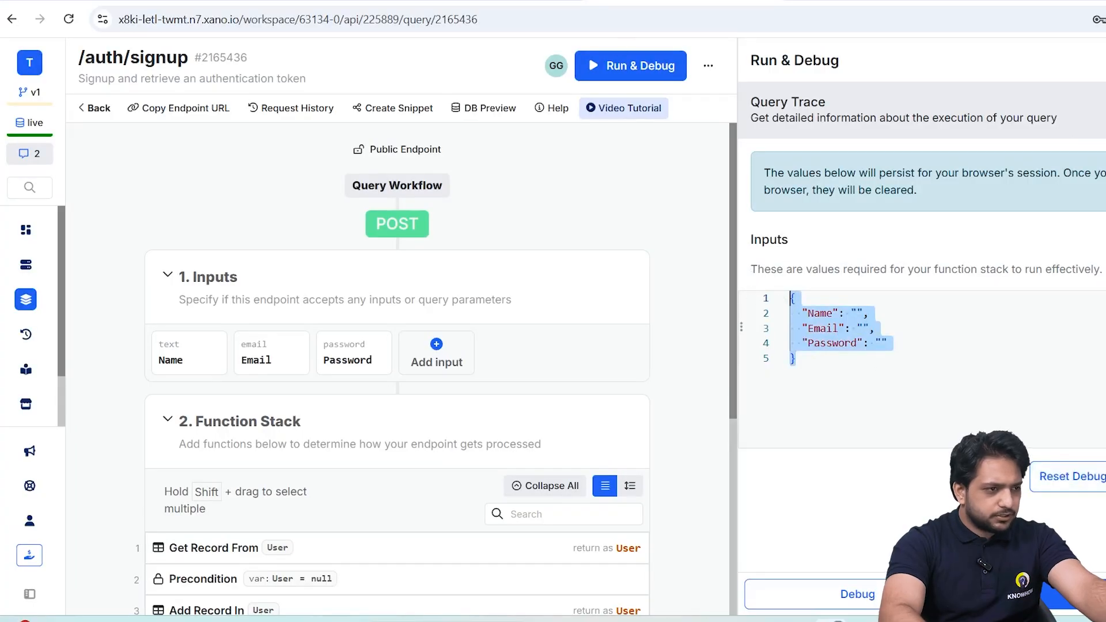
key(ctrl+shift+Tab)
click(585, 547)
key(ctrl+v)
Add three variables named name, email and password to the signup call.
click(475, 362)
click(397, 444)
click(373, 511)
click(382, 574)
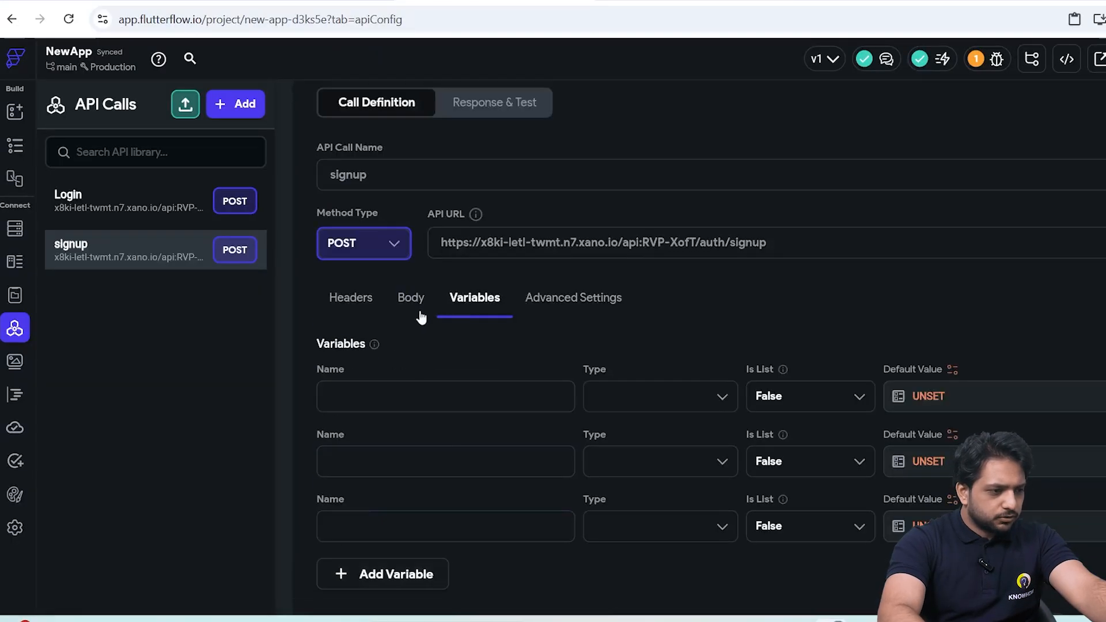
click(420, 311)
click(474, 297)
click(455, 395)
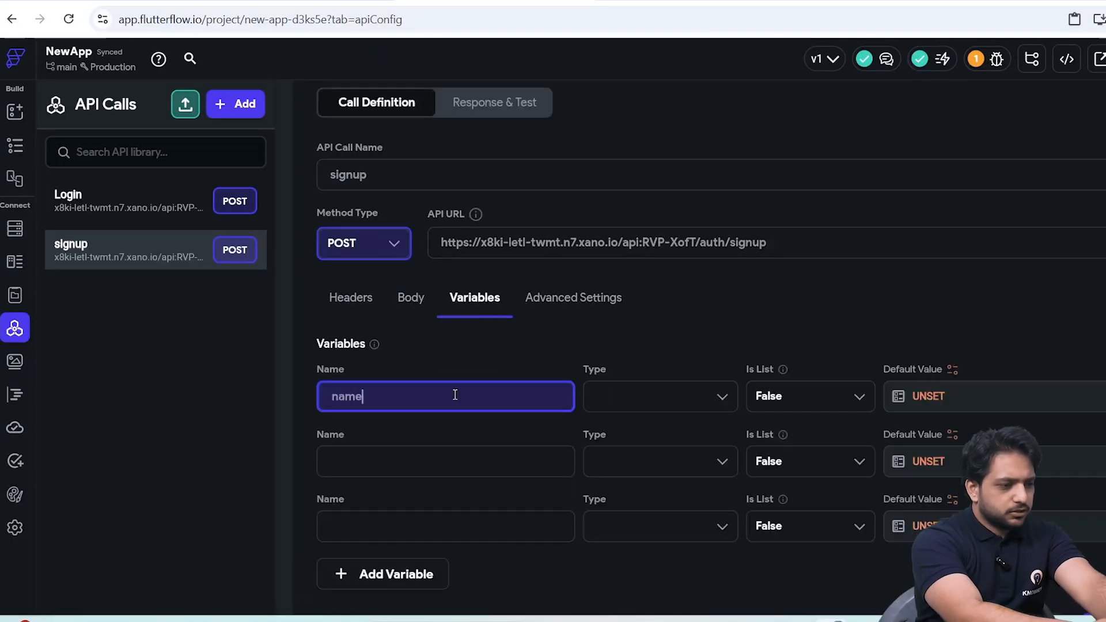
click(366, 459)
text(email)
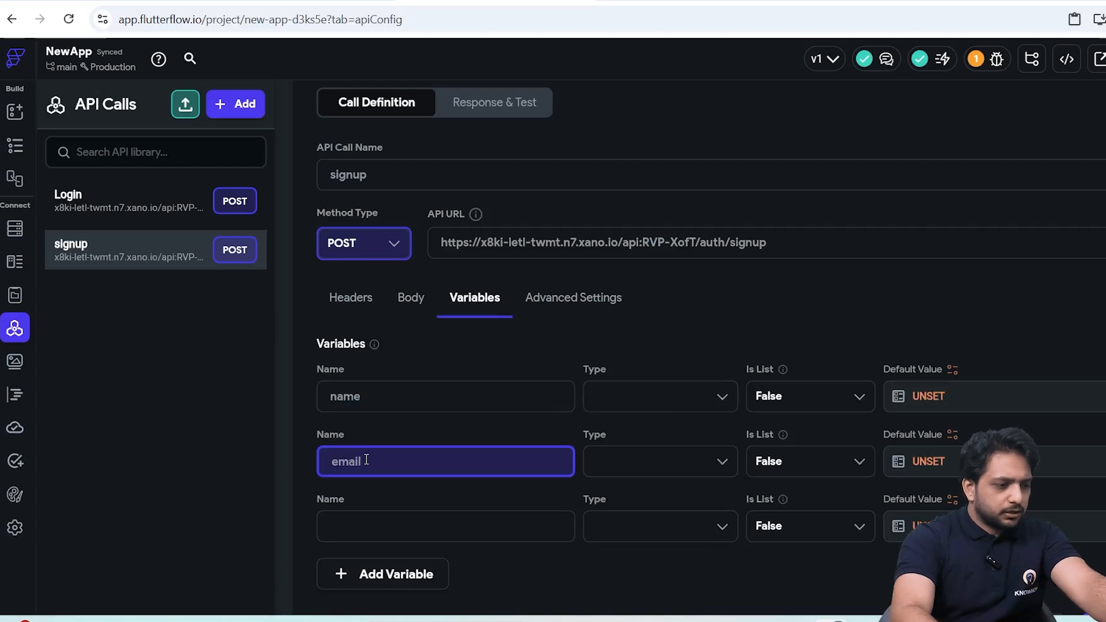
click(372, 533)
text(pa)
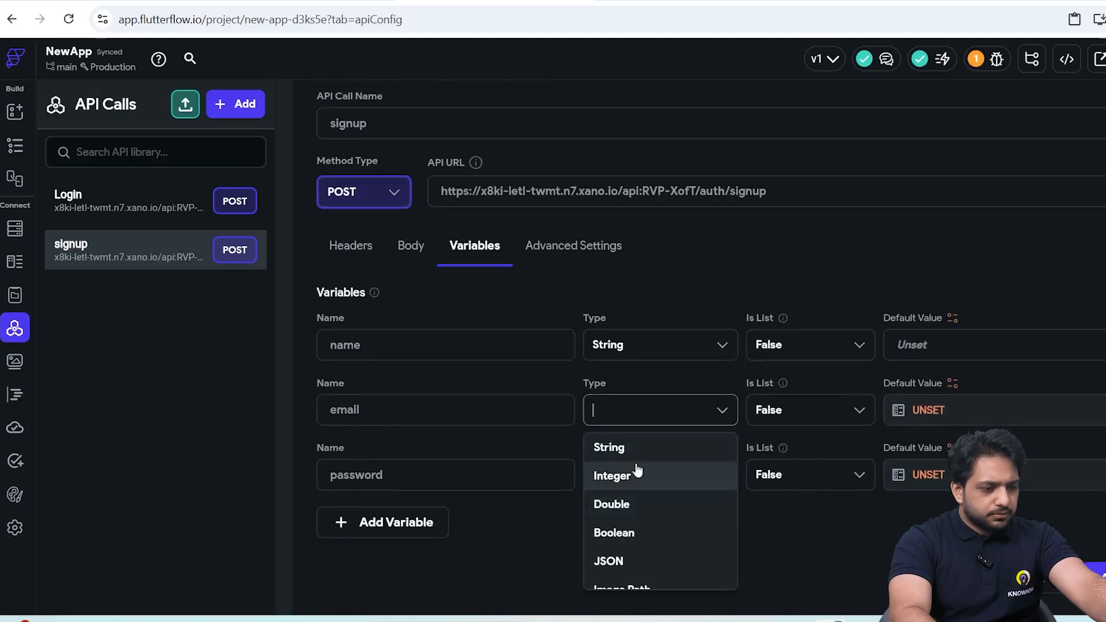
Choose the signup variables' data types, insert the variables as the JSON body's values, and add the call.
click(639, 448)
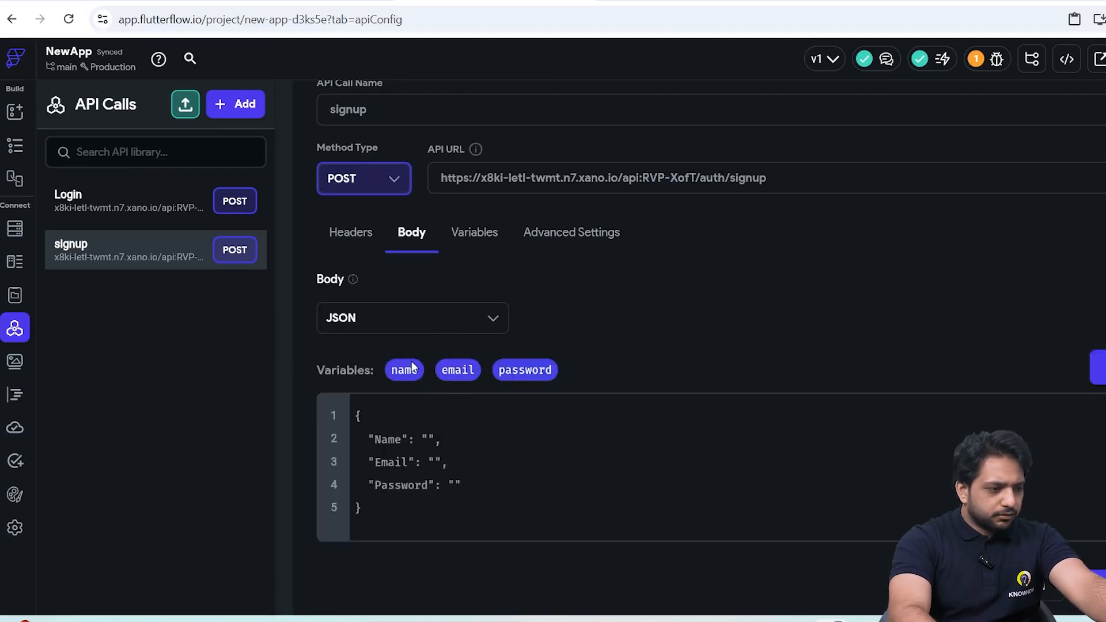
drag(404, 369, 440, 440)
drag(458, 369, 439, 460)
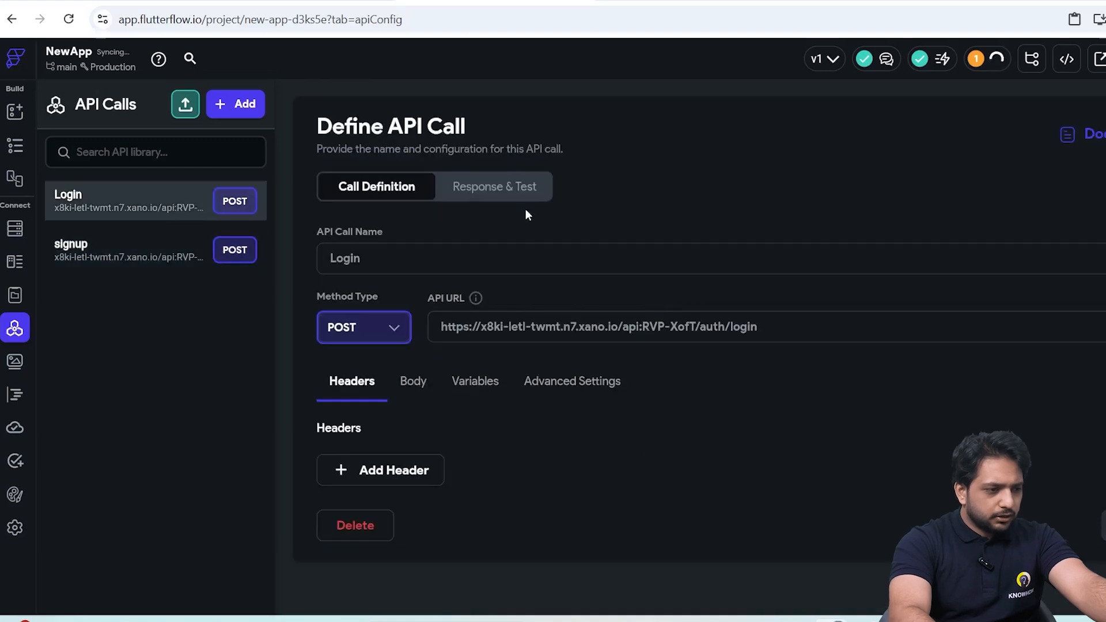
Enter Test as the name plus a test e-mail and password for the signup call's variables, and test the call.
click(523, 203)
click(525, 334)
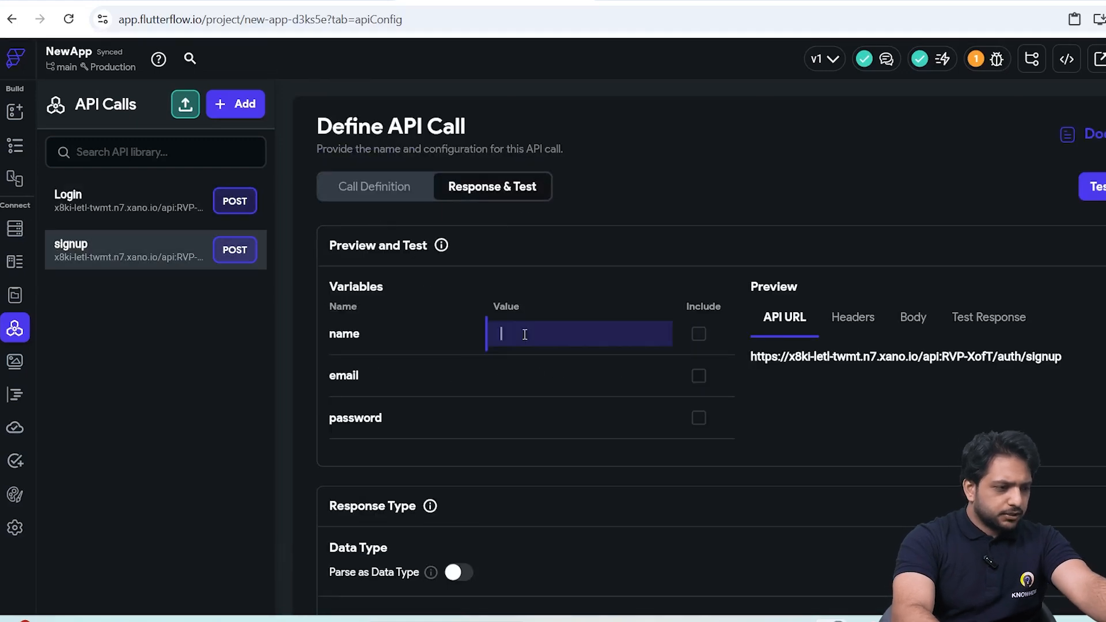
text(Test)
click(499, 364)
text(test@gmail.com)
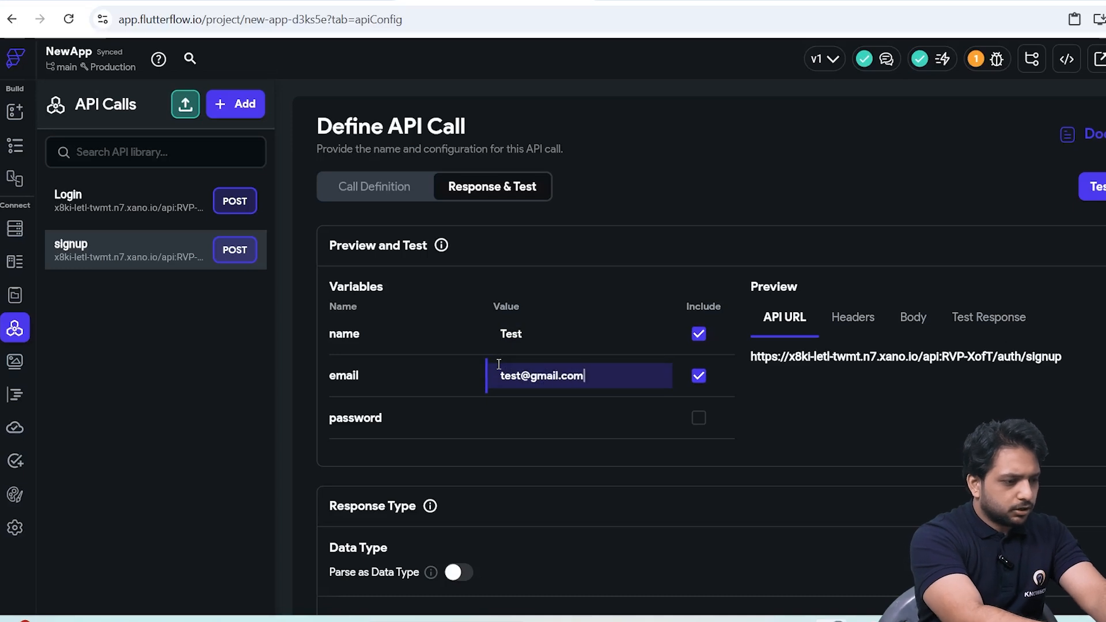
click(582, 416)
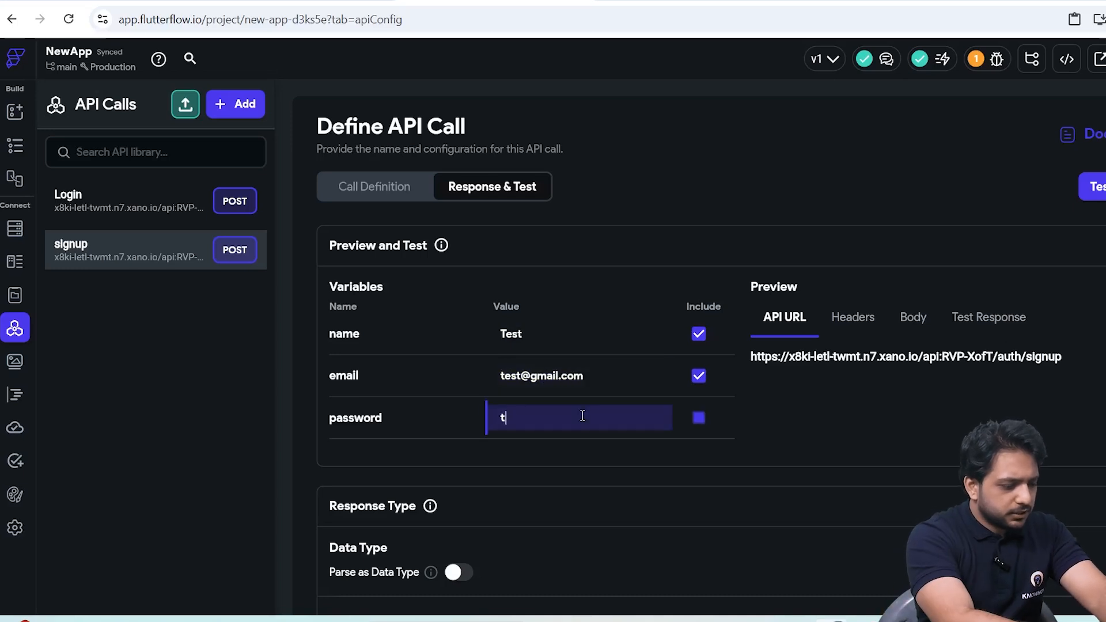
click(1097, 187)
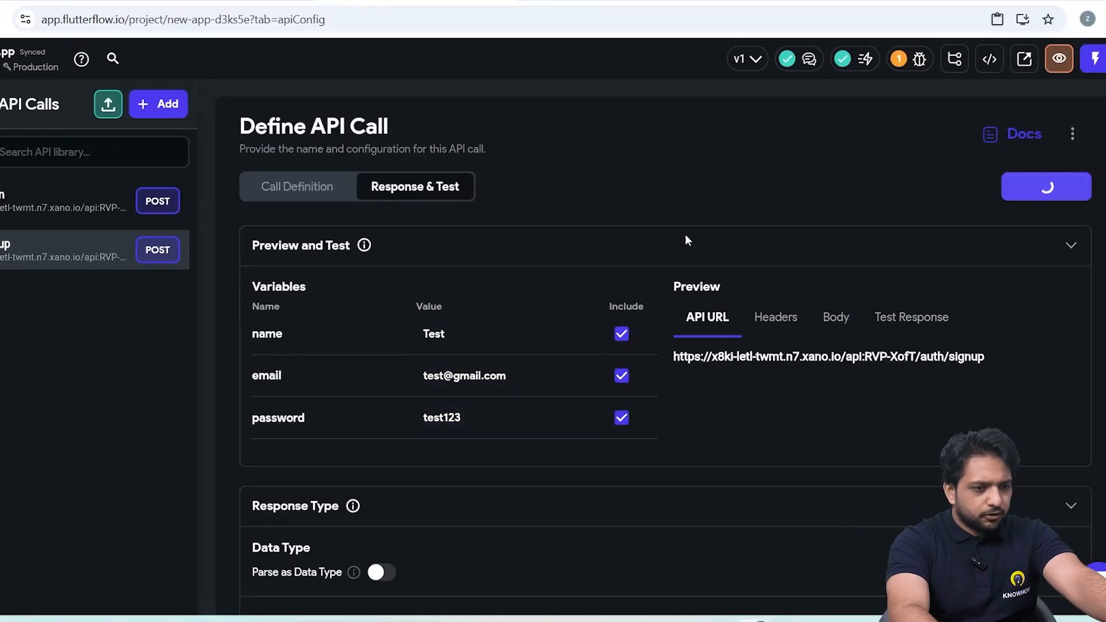
Add the recommended $.authToken JSON path to the signup call and name it Token.
scroll(691, 346, down, 6)
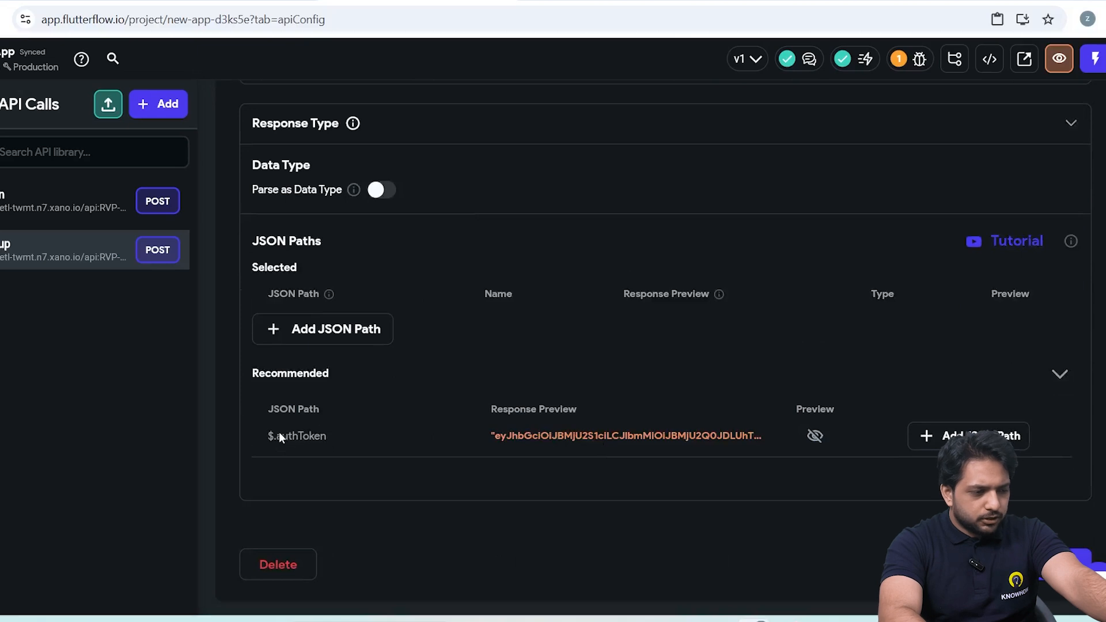
click(926, 436)
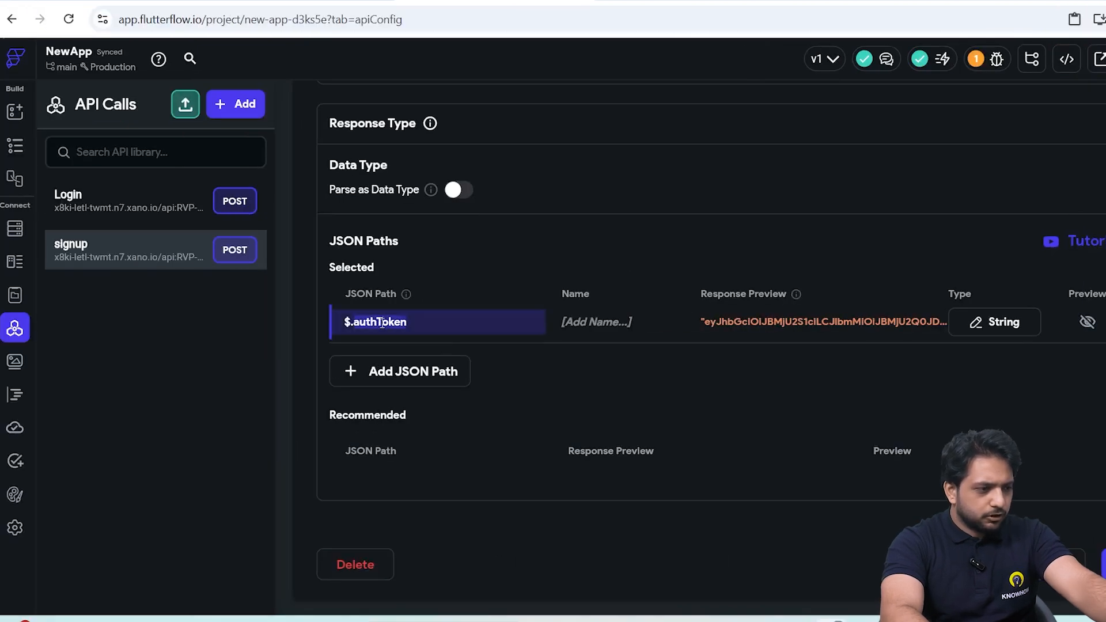
key(ctrl+c)
click(634, 326)
key(ctrl+v)
click(506, 321)
key(BackSpace)
key(BackSpace)
key(BackSpace)
key(BackSpace)
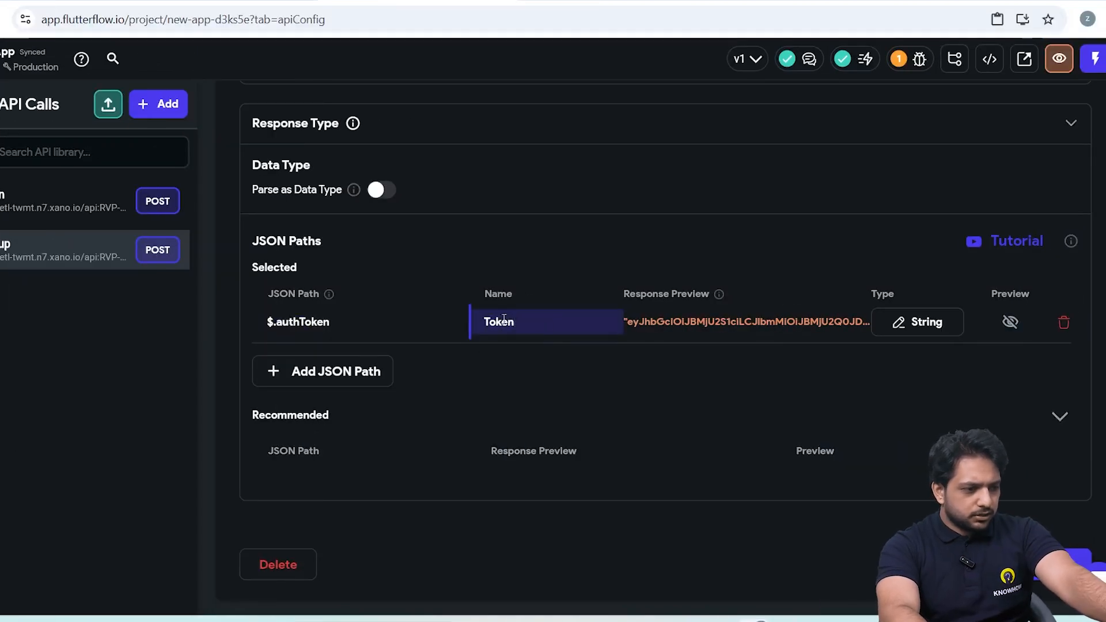
key(Return)
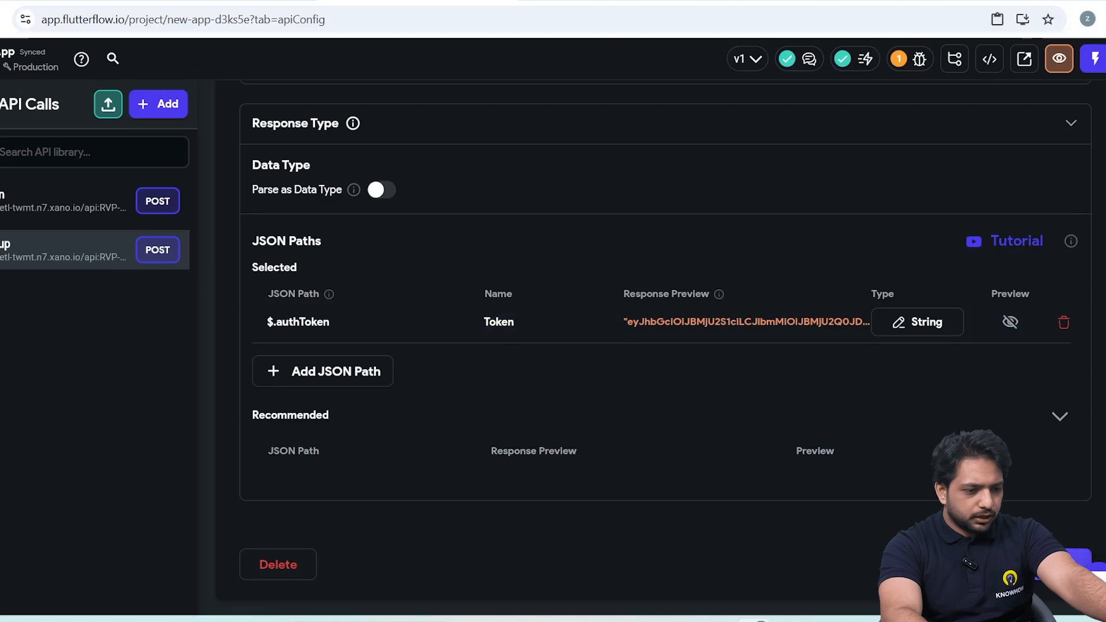
scroll(720, 469, up, 4)
scroll(728, 367, down, 2)
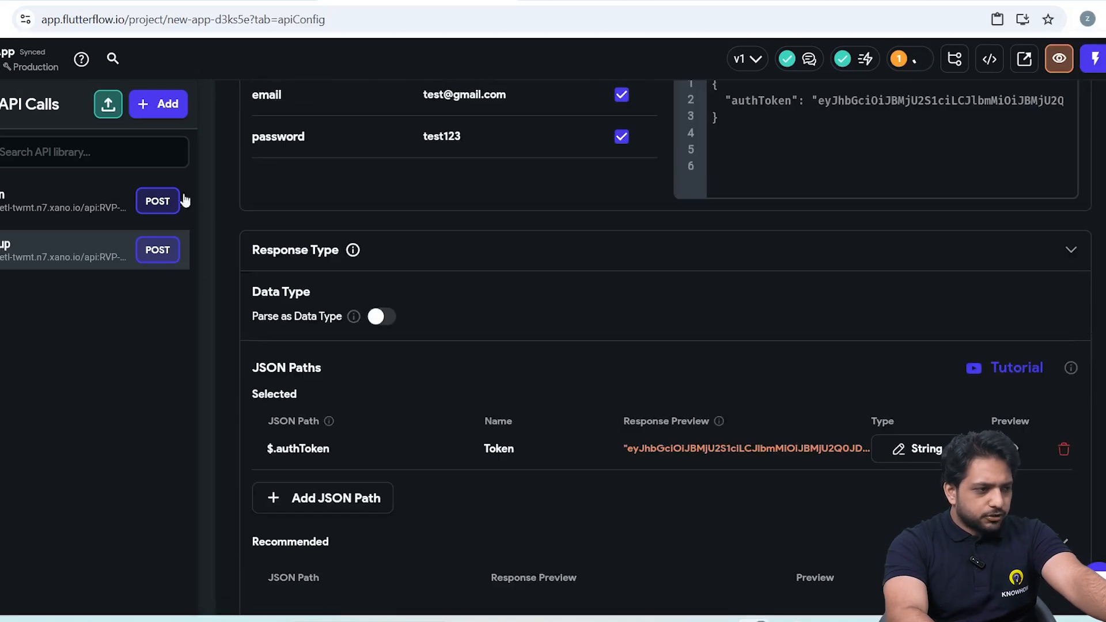
scroll(395, 431, down, 2)
scroll(597, 404, up, 7)
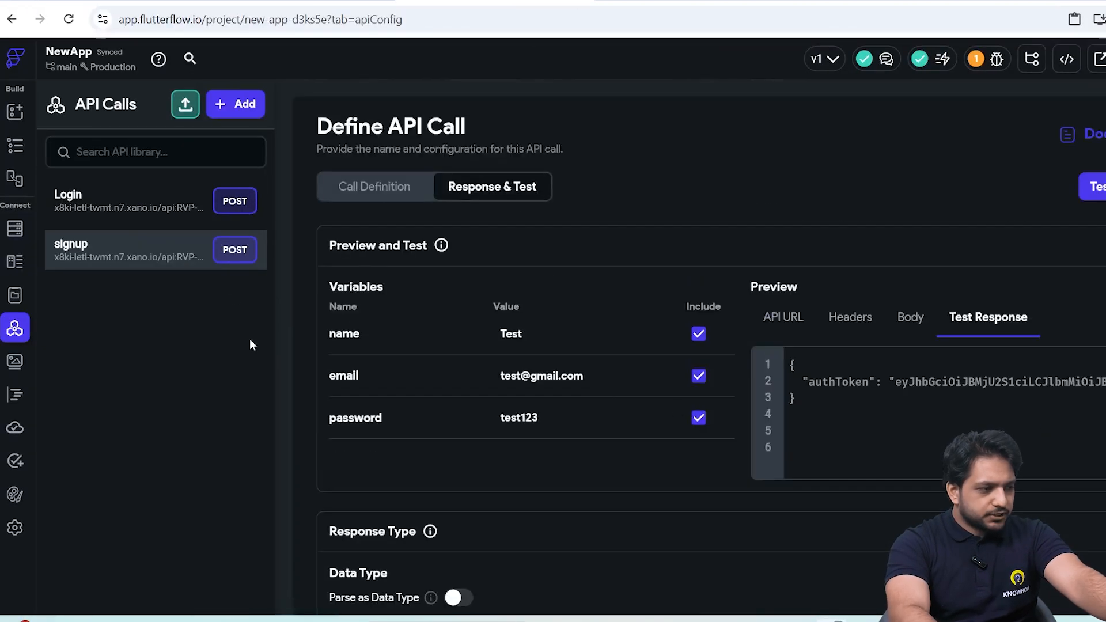
Open the Login page and bring up the action flow editor for its Login button.
click(15, 145)
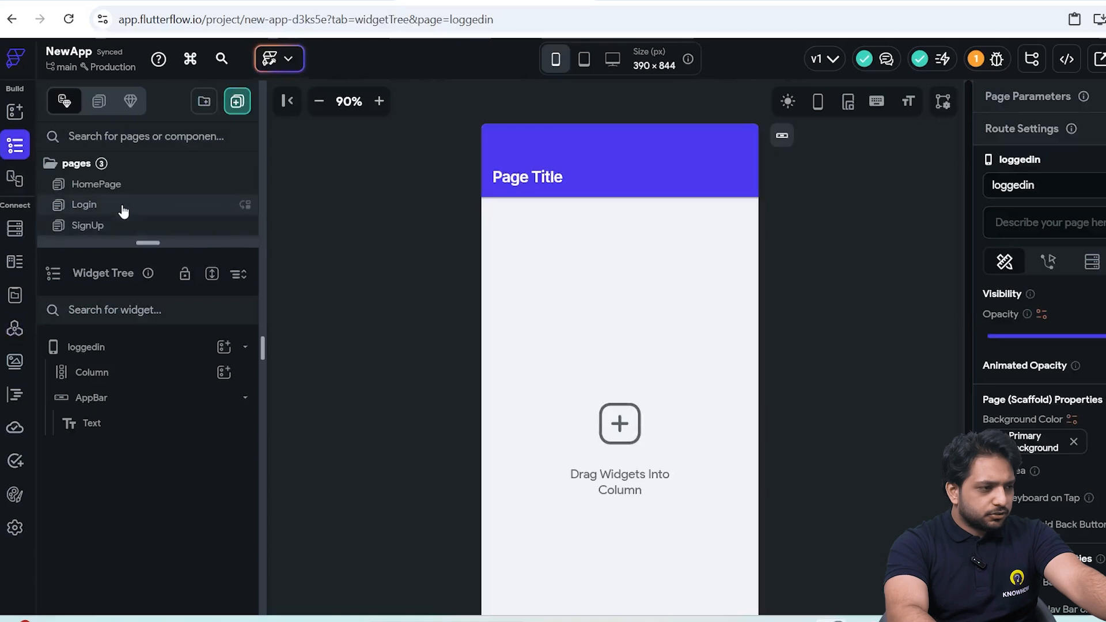
click(145, 208)
click(620, 482)
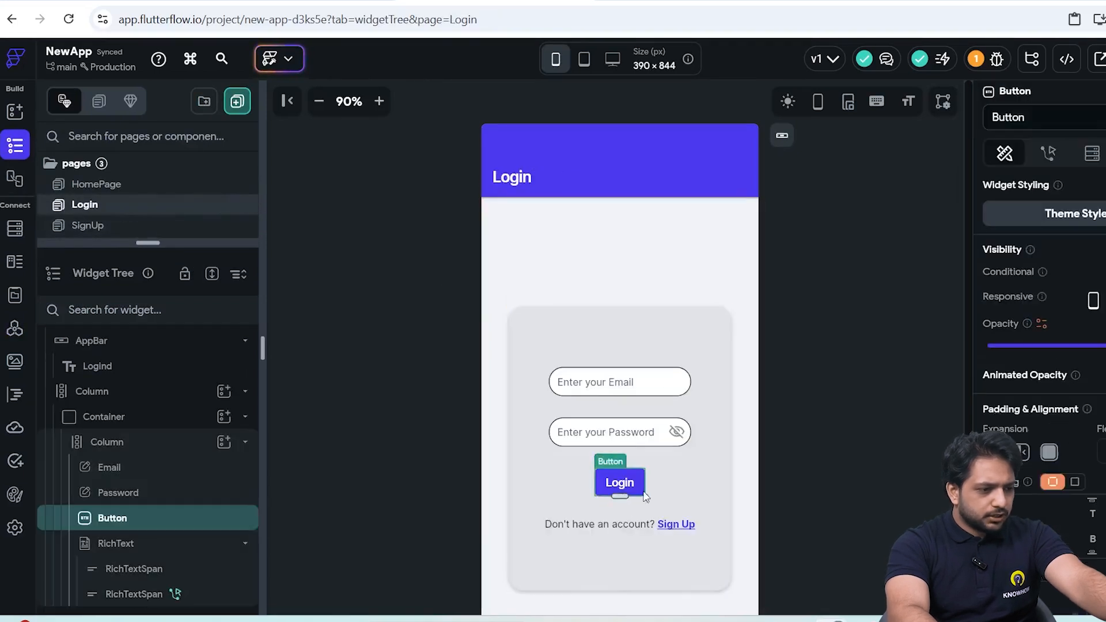
click(949, 153)
click(1059, 239)
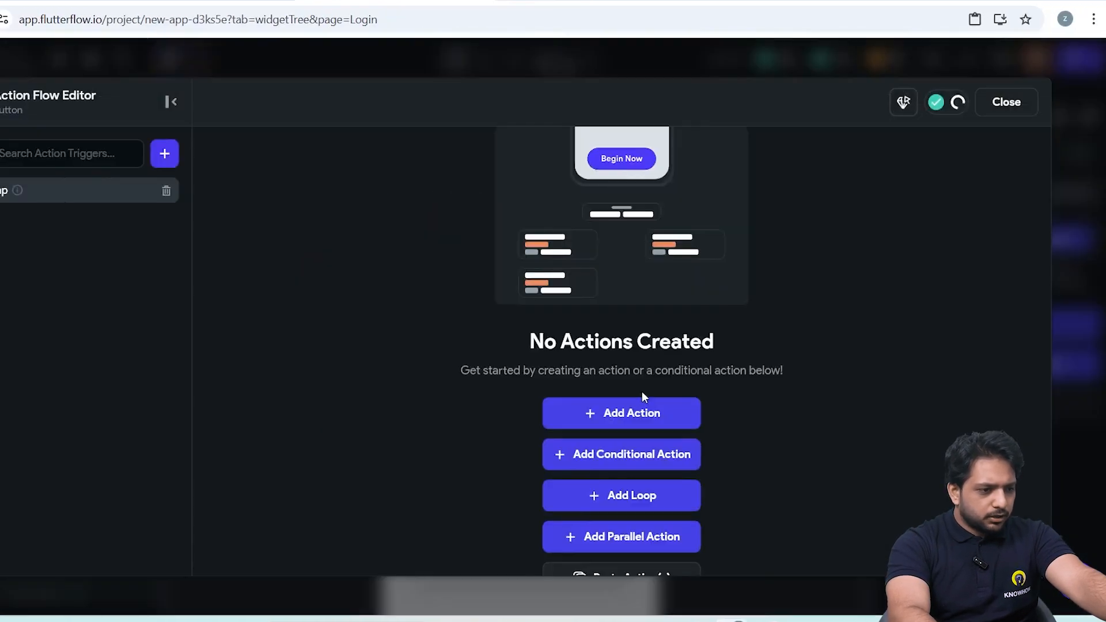
Add a backend API call action to the Login button that runs the Login call.
click(633, 414)
text(api)
click(840, 321)
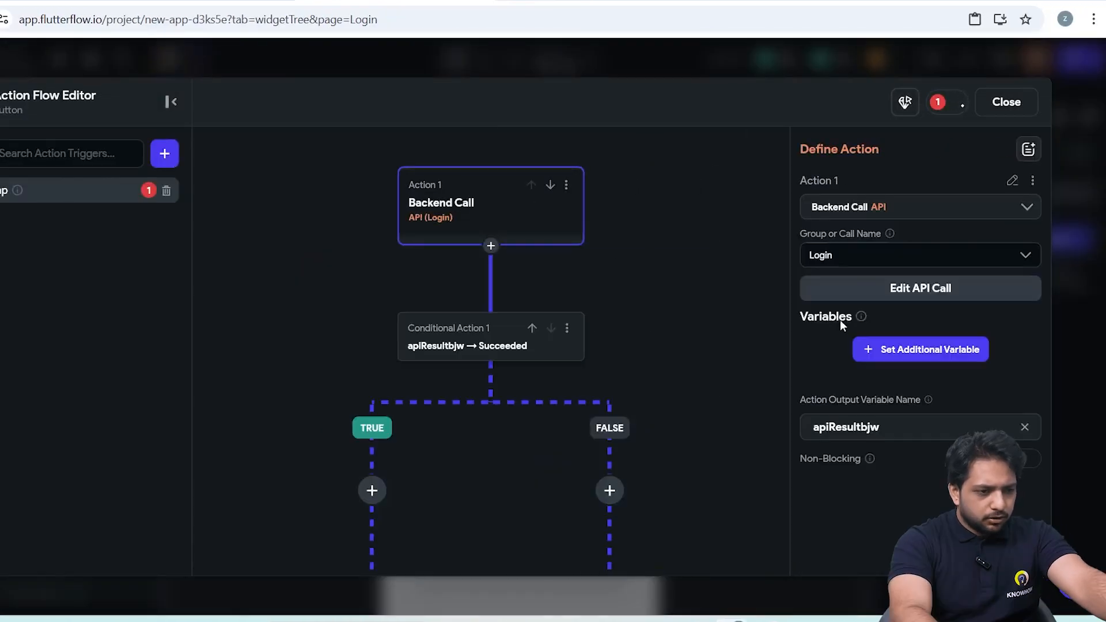
Add the email and password variables to the Login backend call action.
click(868, 354)
scroll(889, 297, down, 3)
click(890, 277)
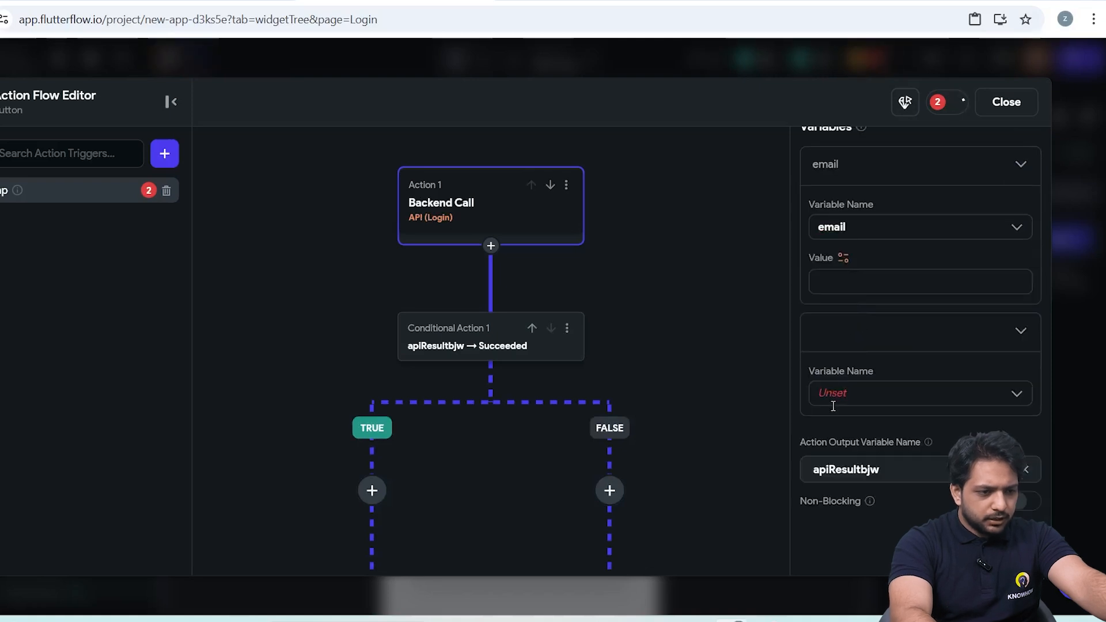
click(833, 397)
click(840, 428)
Bind the email variable to the Email field's widget state and the password variable to the Password field's widget state.
click(843, 257)
text(email)
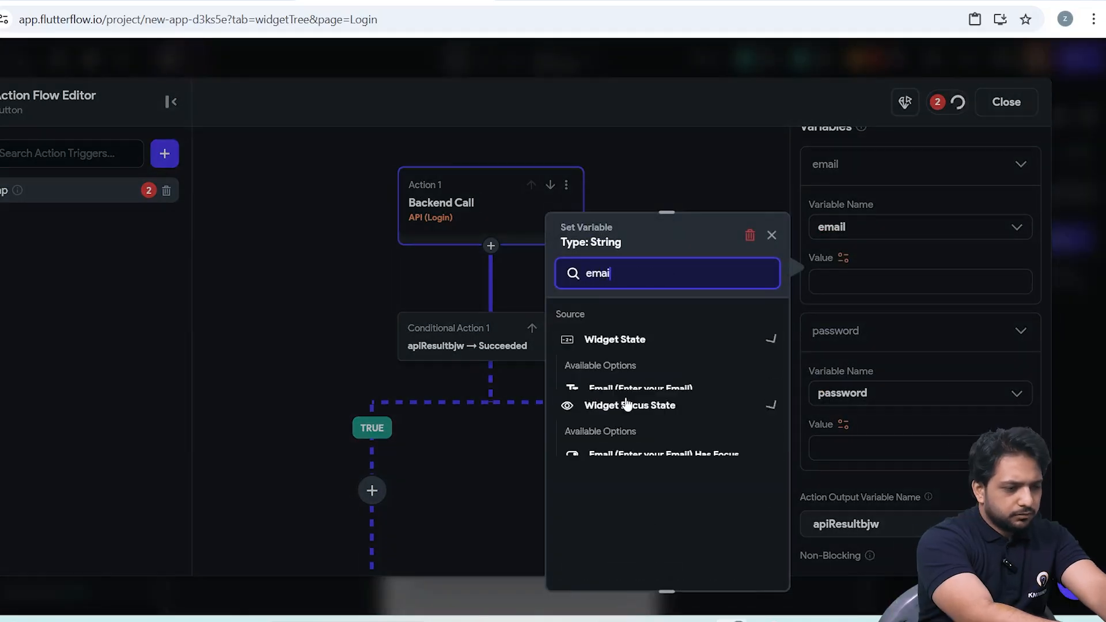
click(619, 387)
click(831, 432)
text(password)
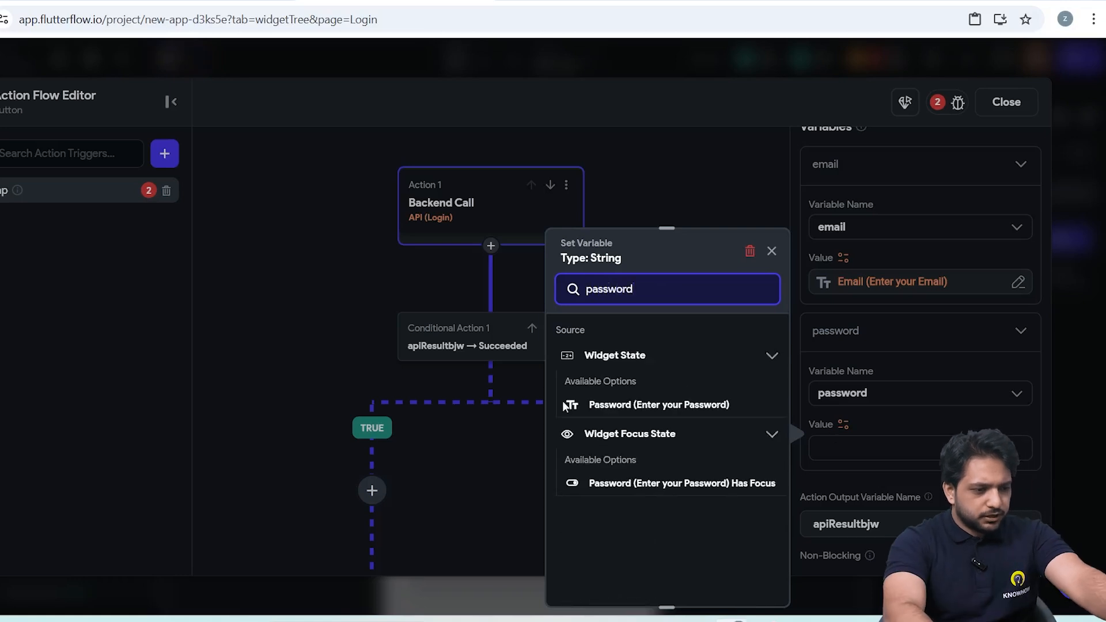
click(638, 404)
Add an Auth Log In action on the TRUE branch of the Login call's success condition.
drag(531, 299, 670, 283)
click(652, 273)
click(639, 306)
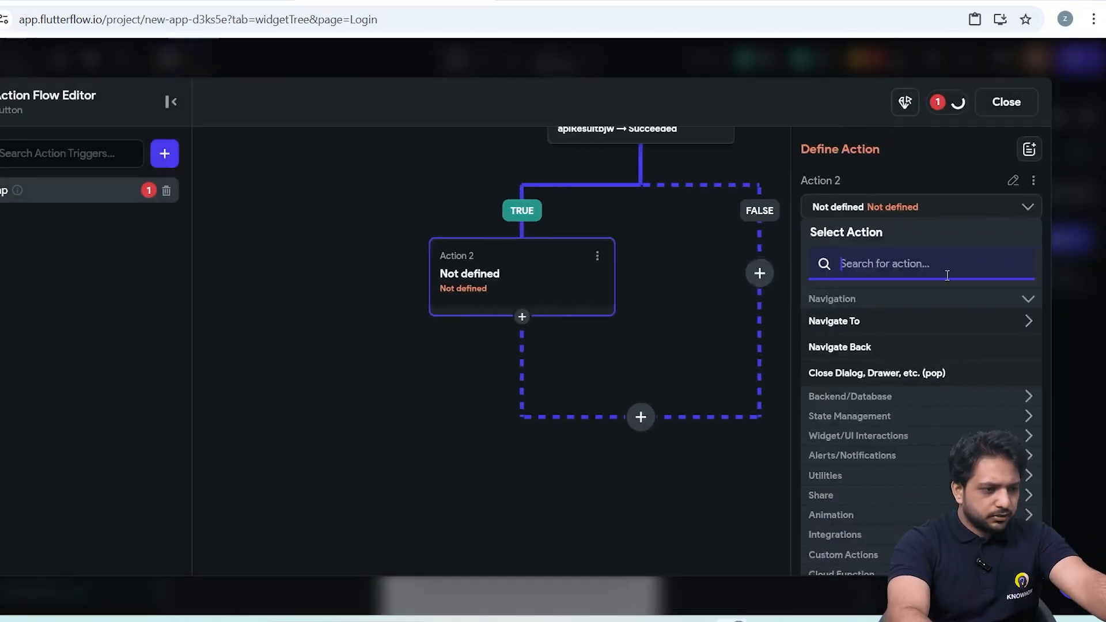
text(auth)
click(849, 348)
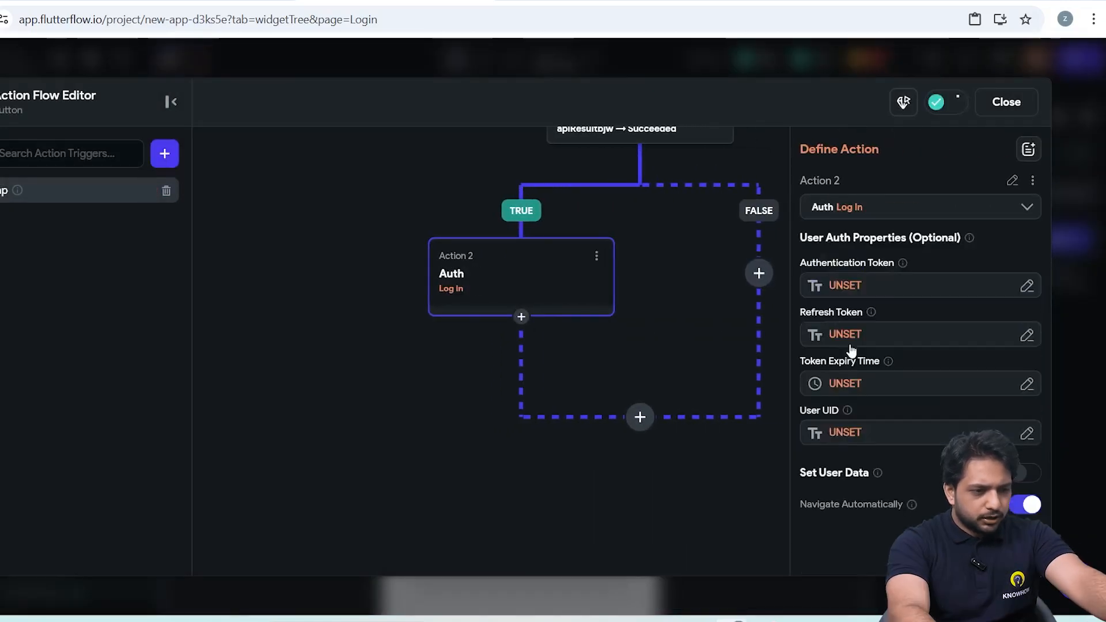
Set the Log In action's authentication token to the Login API response's JSON body, using the predefined path token.
click(844, 286)
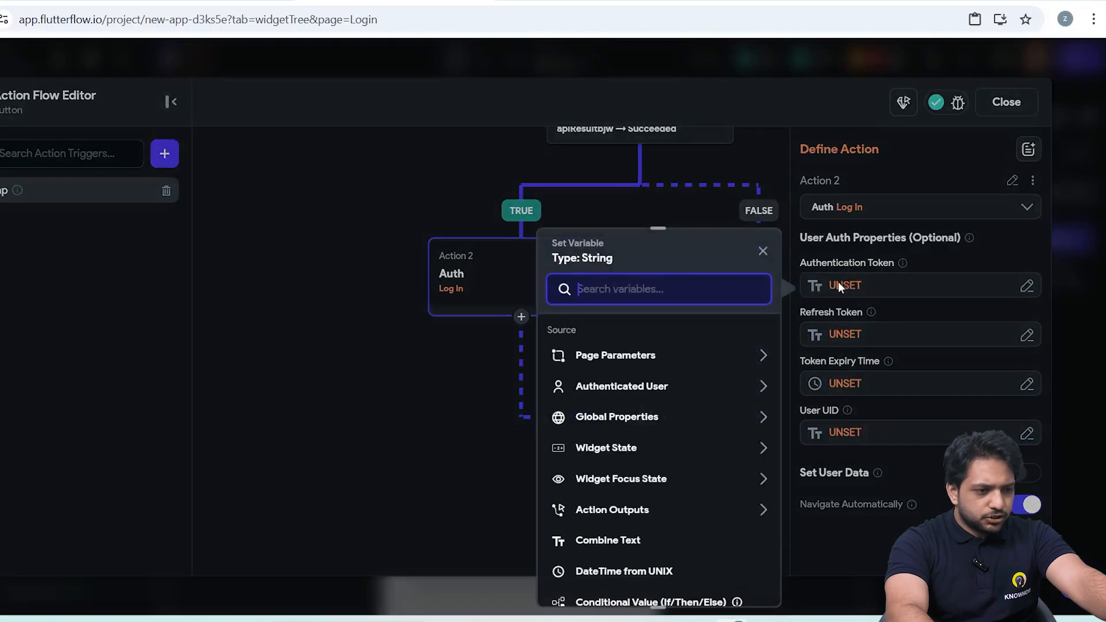
scroll(610, 455, down, 2)
click(613, 447)
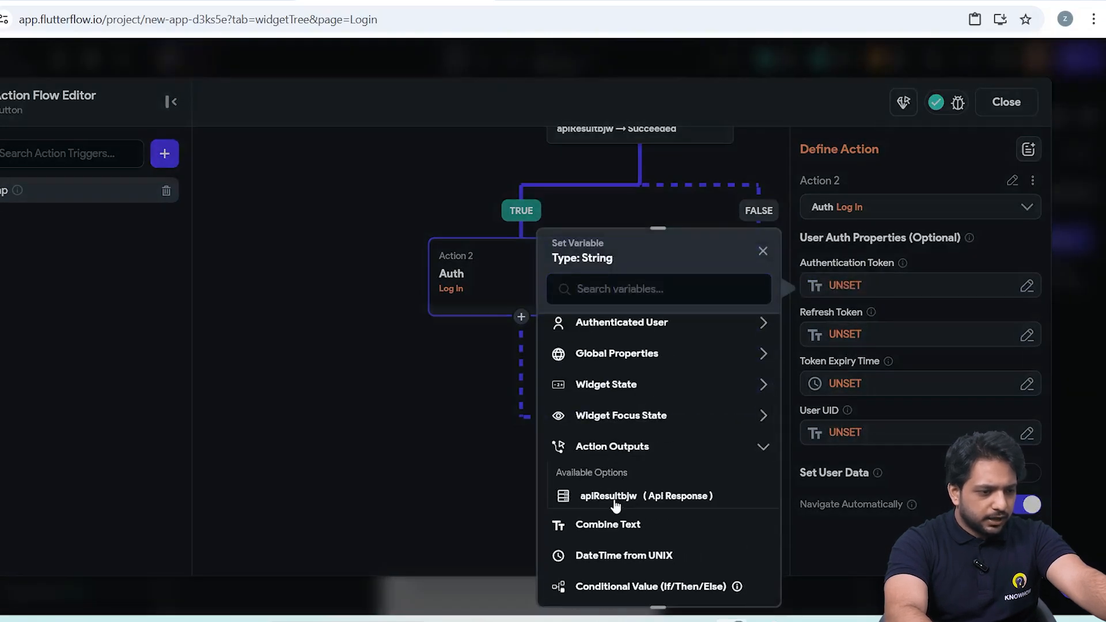
click(619, 494)
click(612, 383)
click(612, 416)
click(617, 432)
click(615, 474)
click(615, 457)
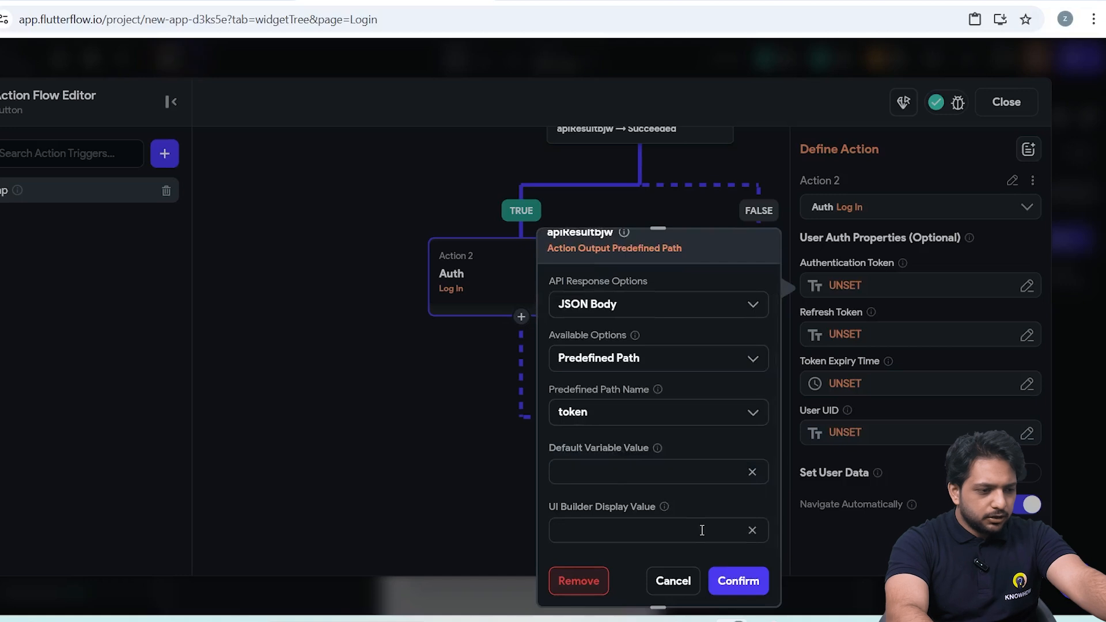
click(738, 581)
Add an informational alert dialog action on the FALSE branch of the success condition.
click(620, 271)
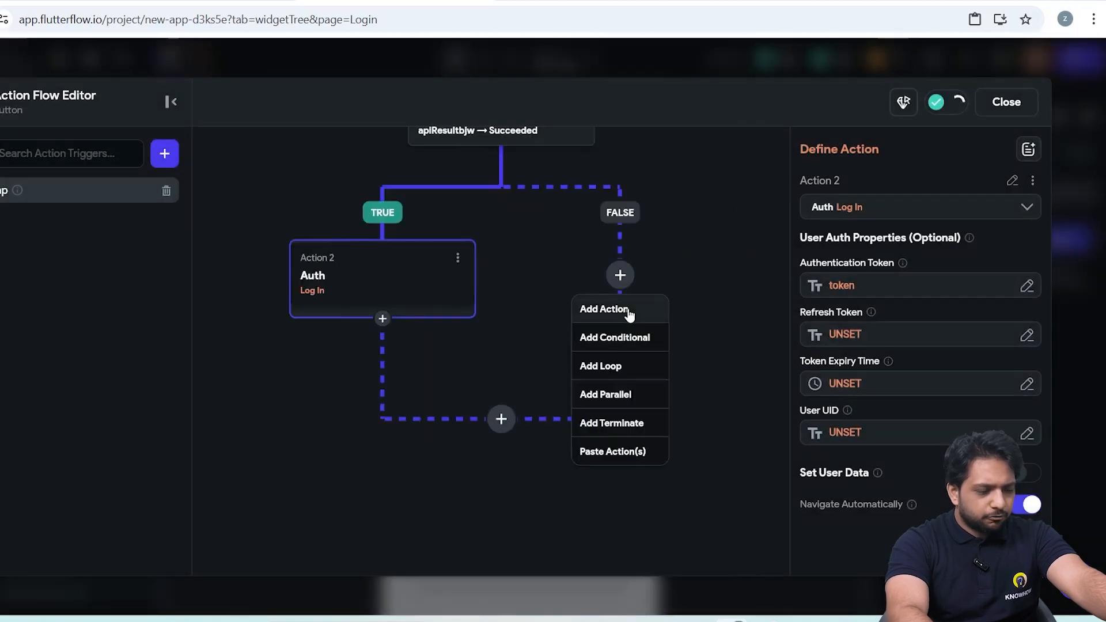
click(633, 310)
click(865, 369)
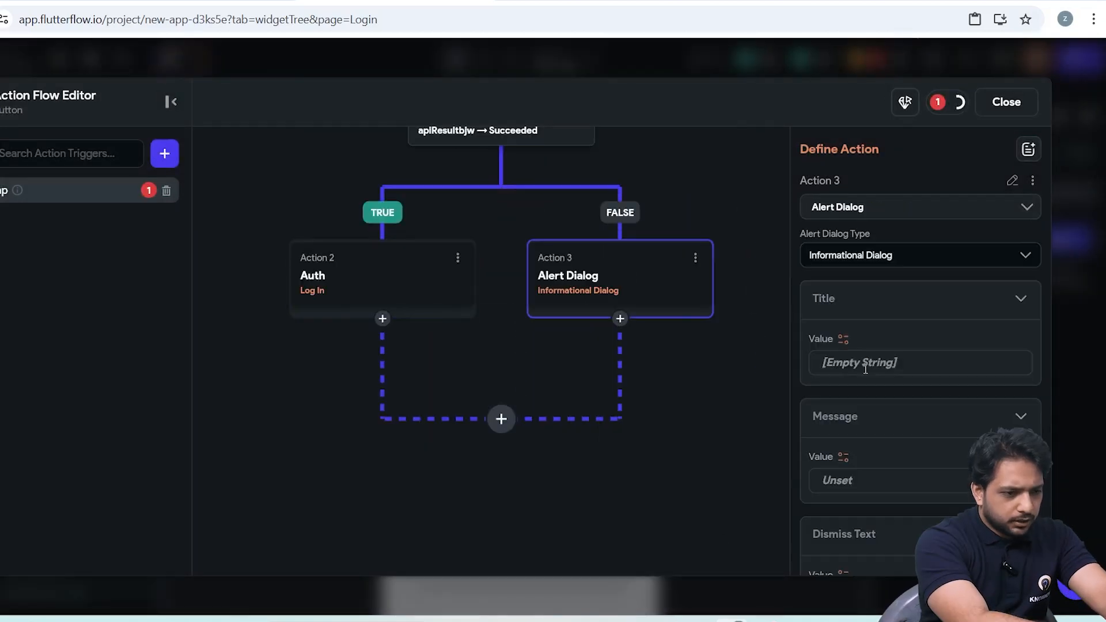
Set the FALSE-branch alert dialog's title to Error and fill in its error message.
text(Ero)
click(832, 457)
key(Escape)
click(855, 480)
text(Someth)
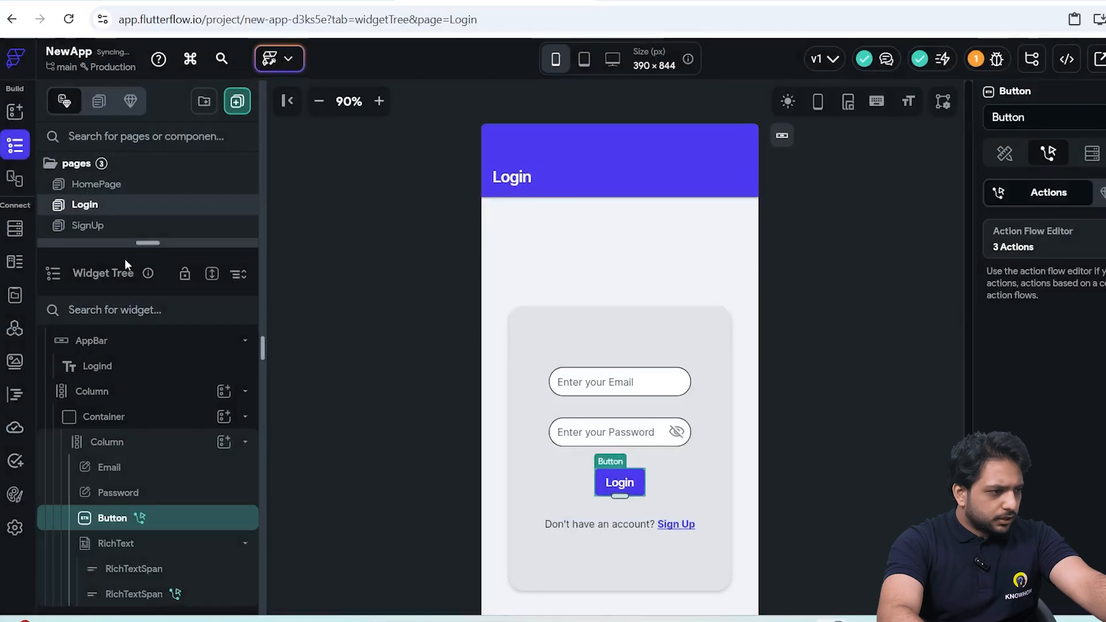
On the SignUp page, change the Login button's text to Signup.
click(87, 225)
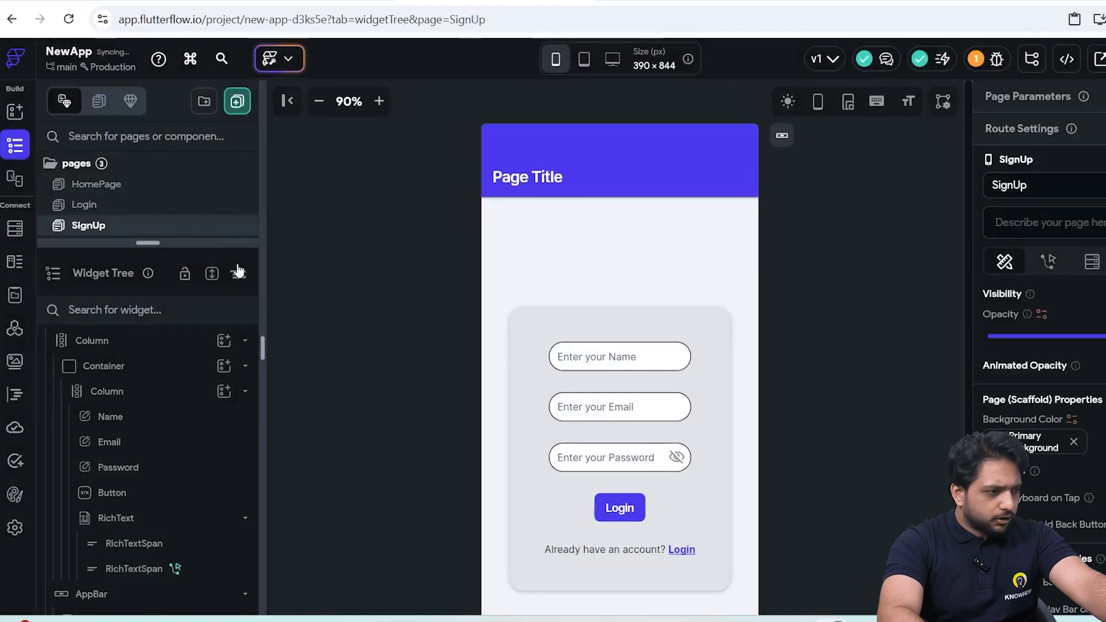
click(620, 506)
scroll(992, 409, down, 3)
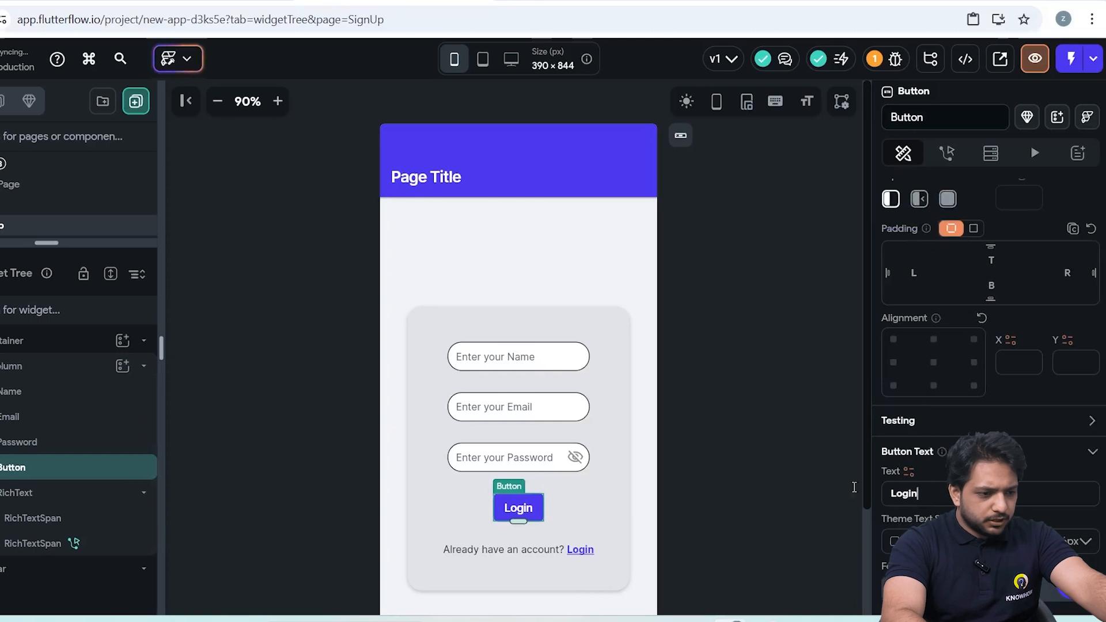
double_click(959, 495)
text(Signup)
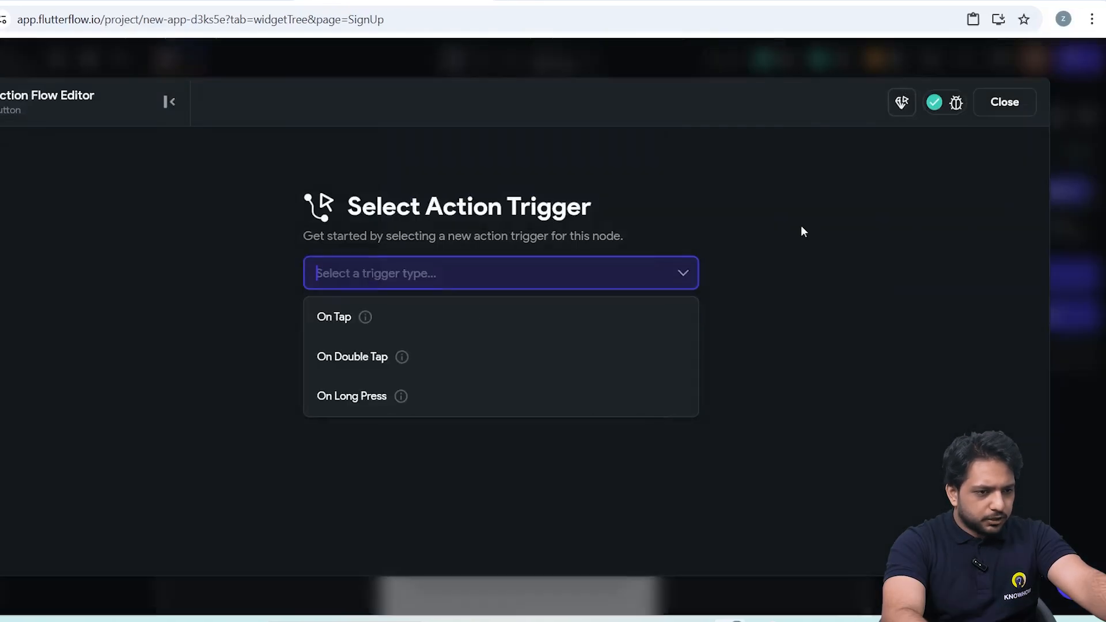
Add an API Call action to the SignUp page button's tap trigger and choose the signup call.
click(466, 316)
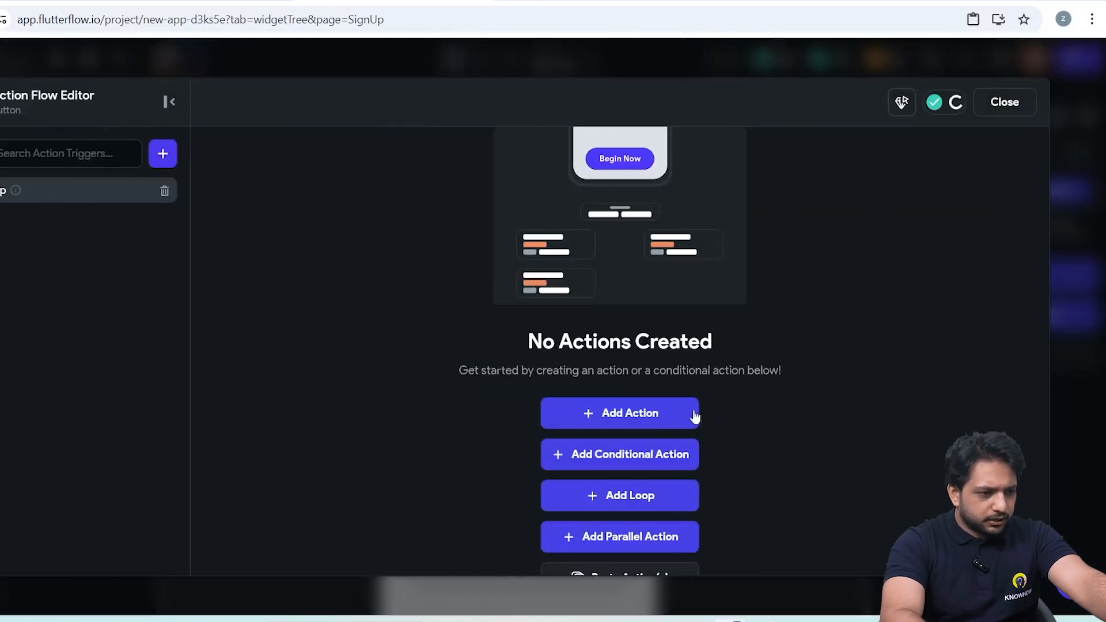
click(691, 415)
text(apic)
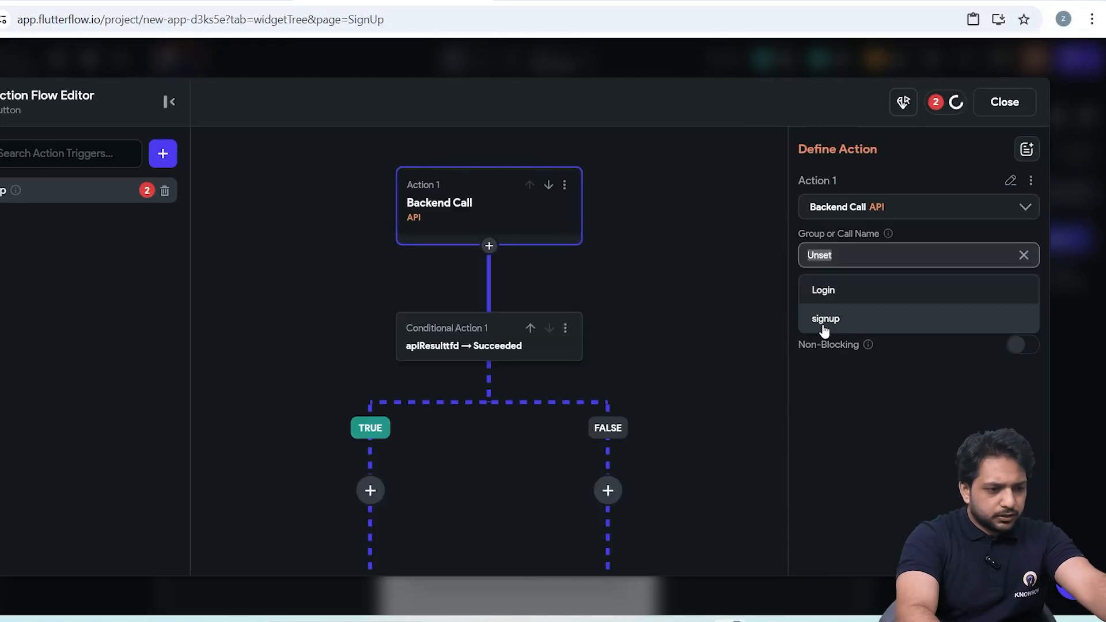
click(824, 321)
click(887, 348)
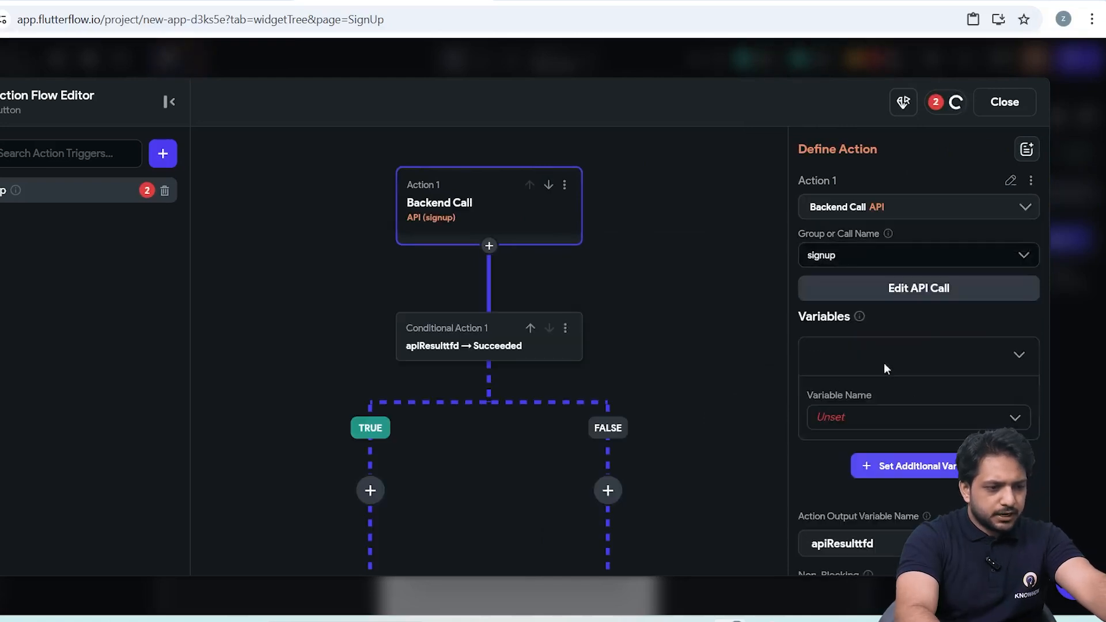
Add the name, email and password variables to the signup call and bind name to the Name field's widget state.
click(913, 464)
scroll(864, 323, down, 5)
scroll(861, 288, up, 5)
click(858, 244)
click(835, 279)
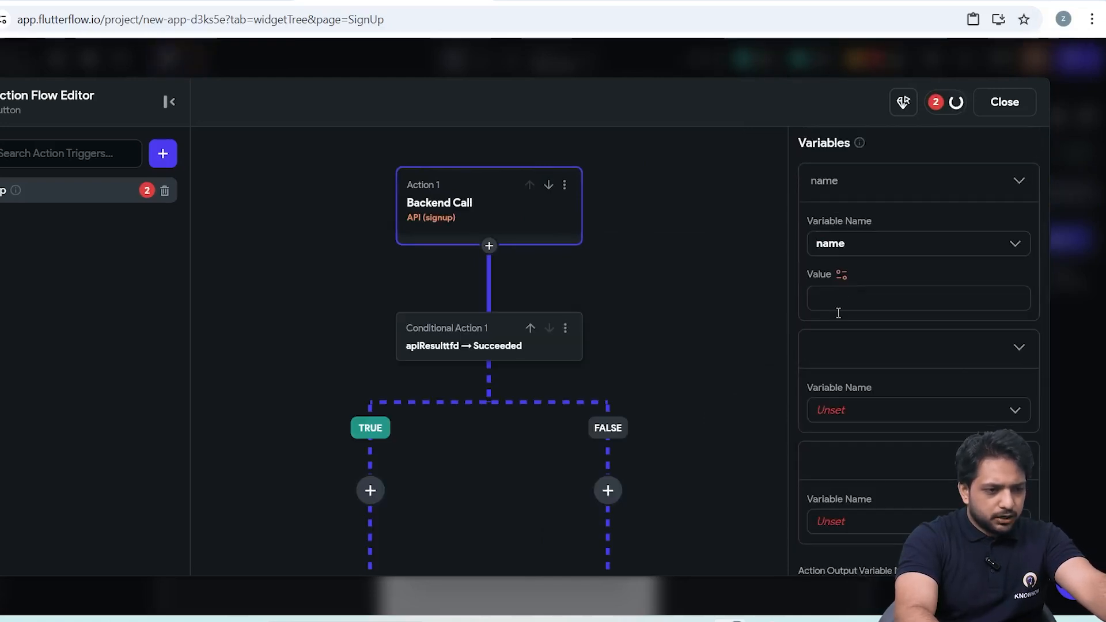
click(838, 292)
text(widget)
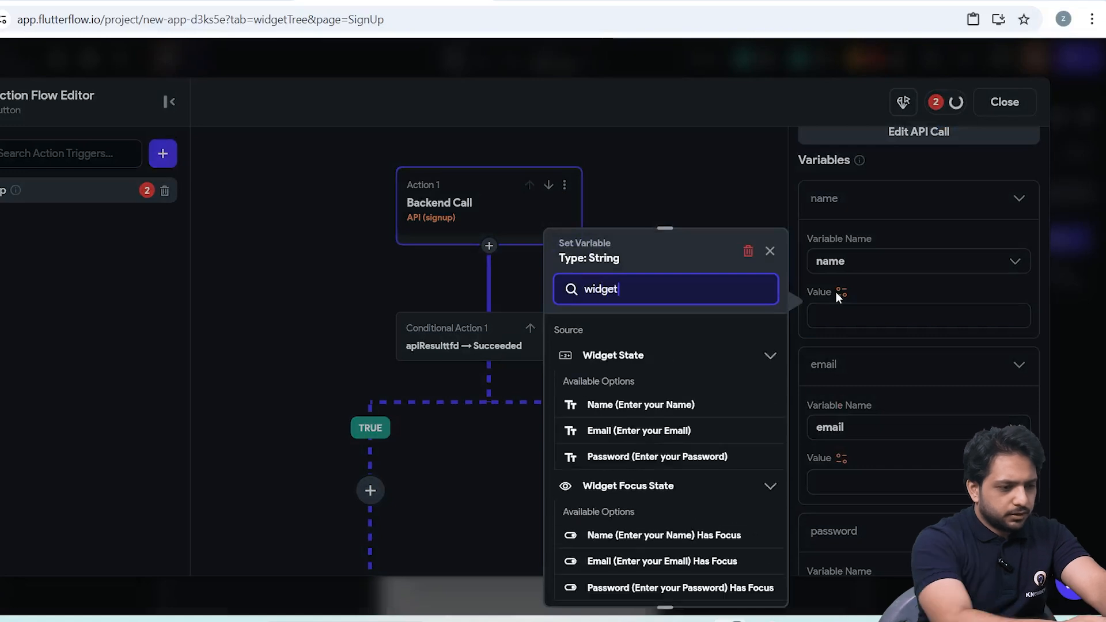
click(663, 405)
Bind the signup call's email variable to the Email field's widget state and password to the Password field's widget state.
click(838, 326)
text(email)
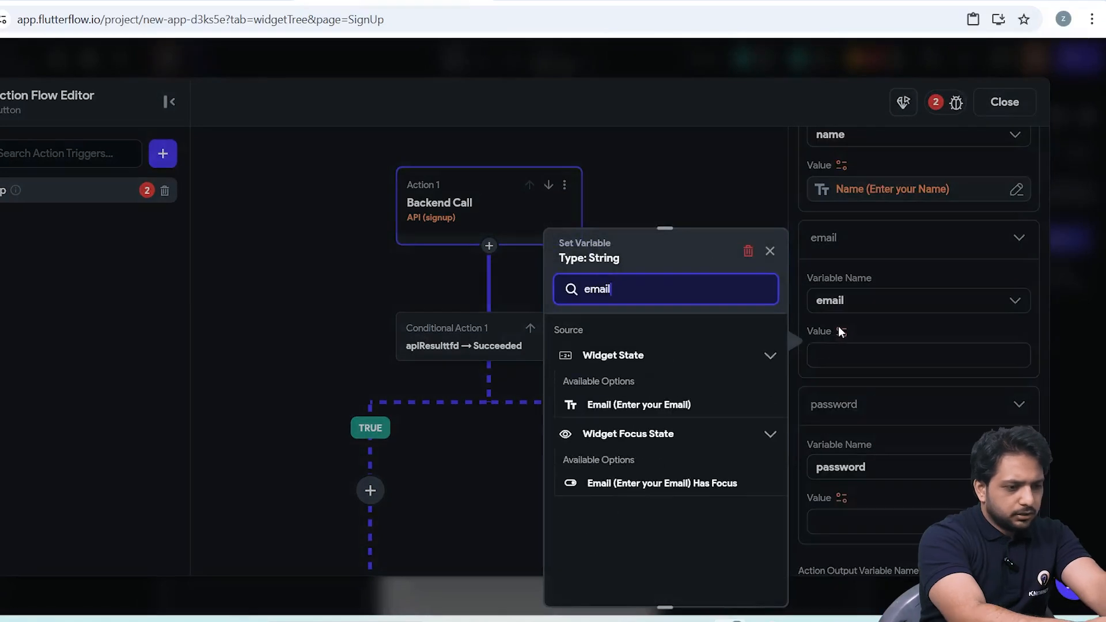
click(639, 402)
scroll(841, 436, down, 1)
click(842, 435)
text(passwo)
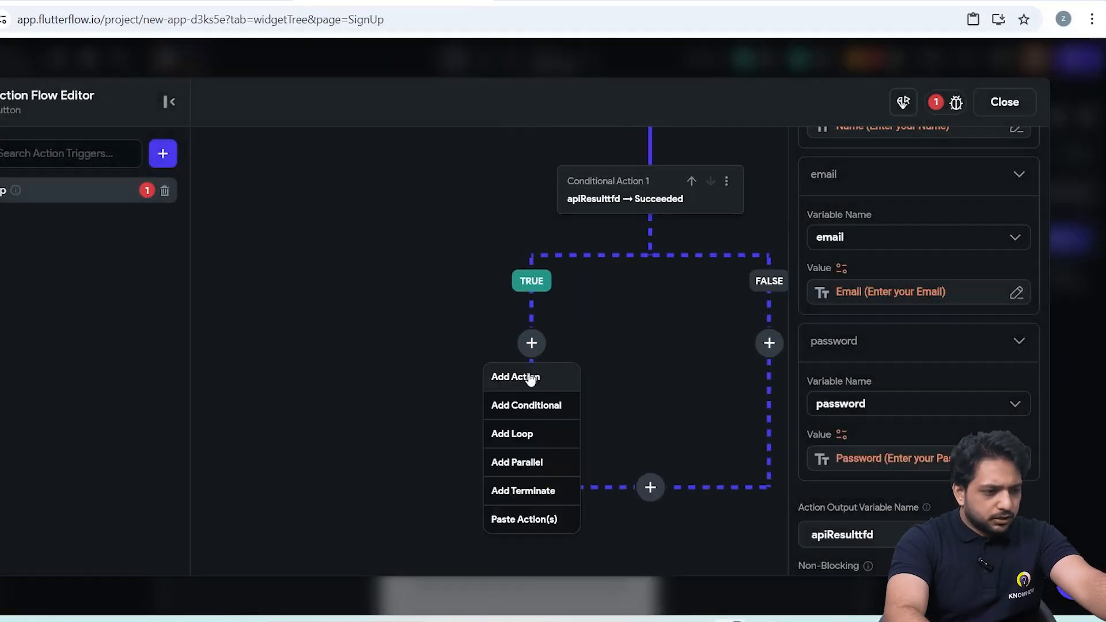
Add an Auth Log In action on the TRUE branch of the signup call's success condition.
click(527, 375)
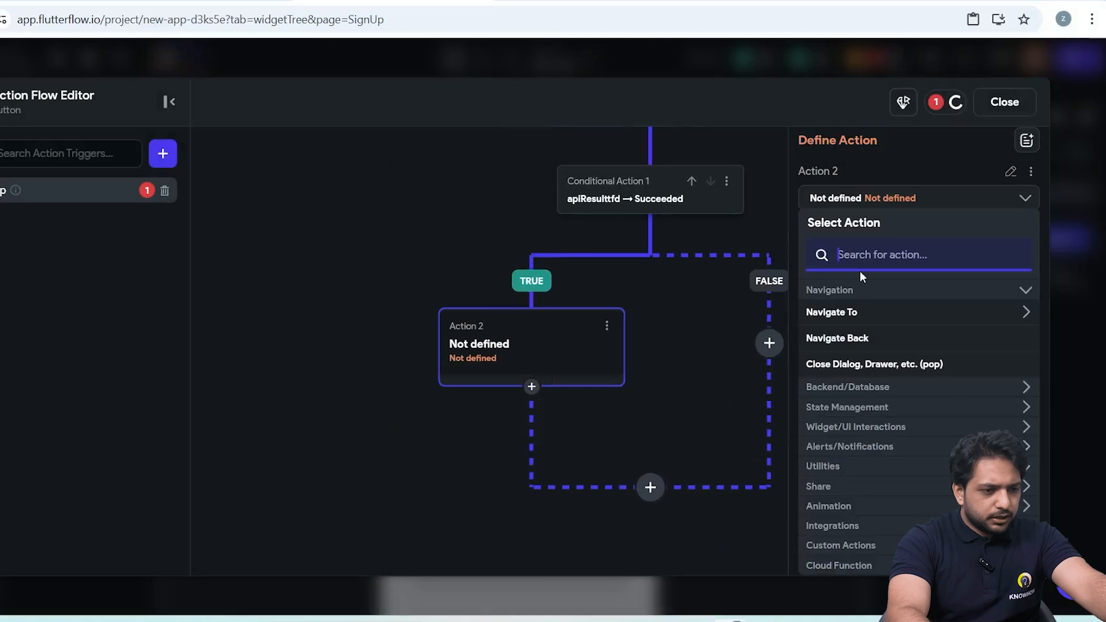
text(Auth)
click(849, 348)
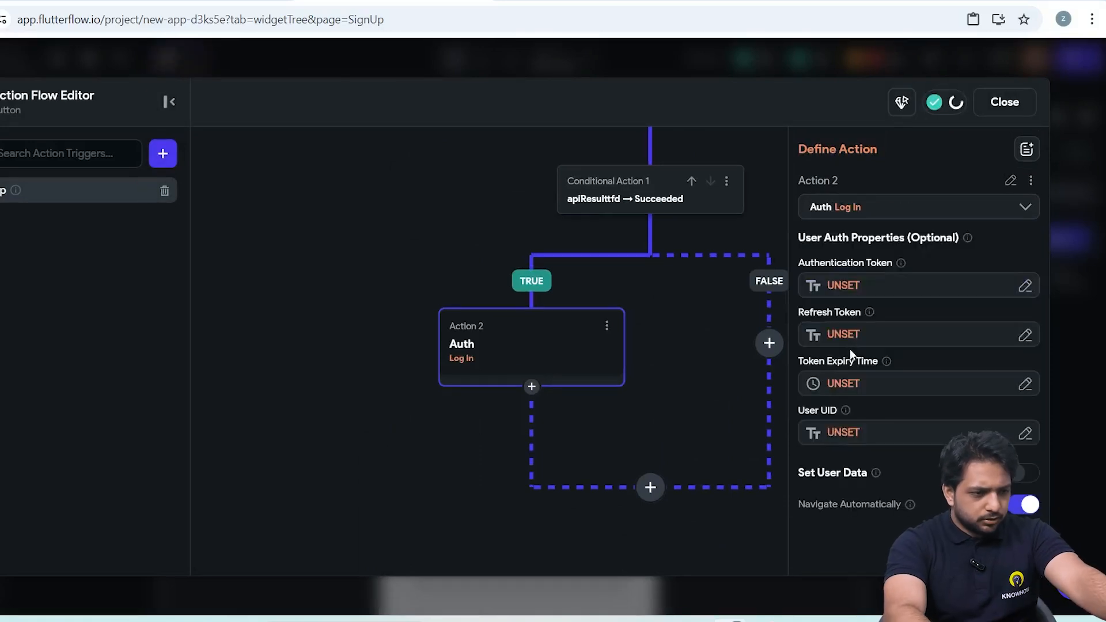
Set the Log In action's authentication token to the signup API response's JSON body, using the predefined path Token.
click(864, 282)
scroll(613, 455, down, 3)
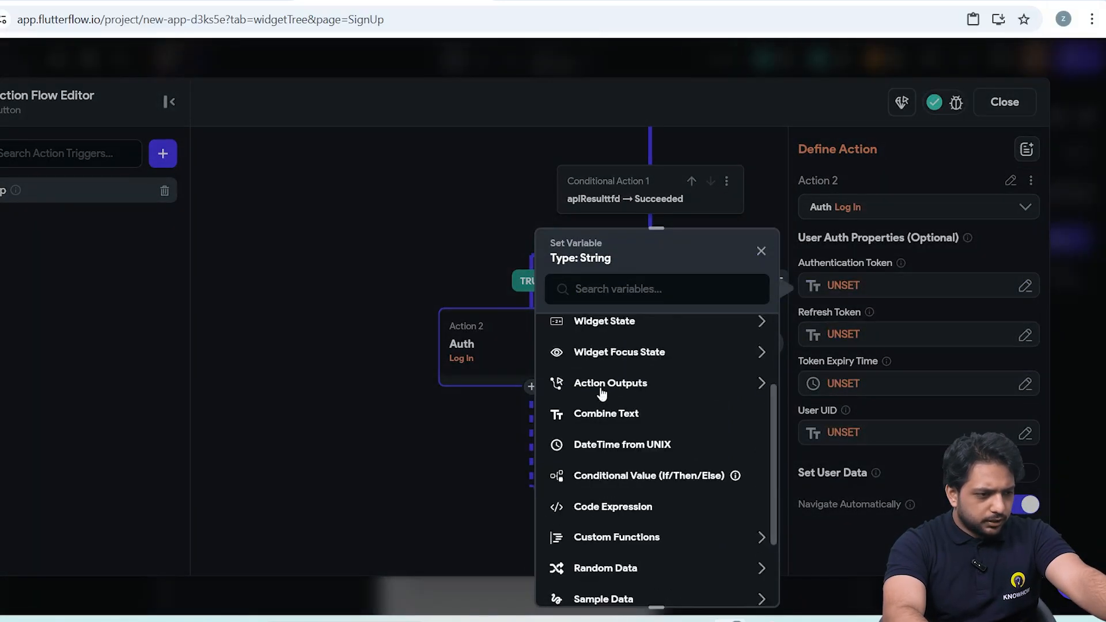
click(611, 383)
click(604, 432)
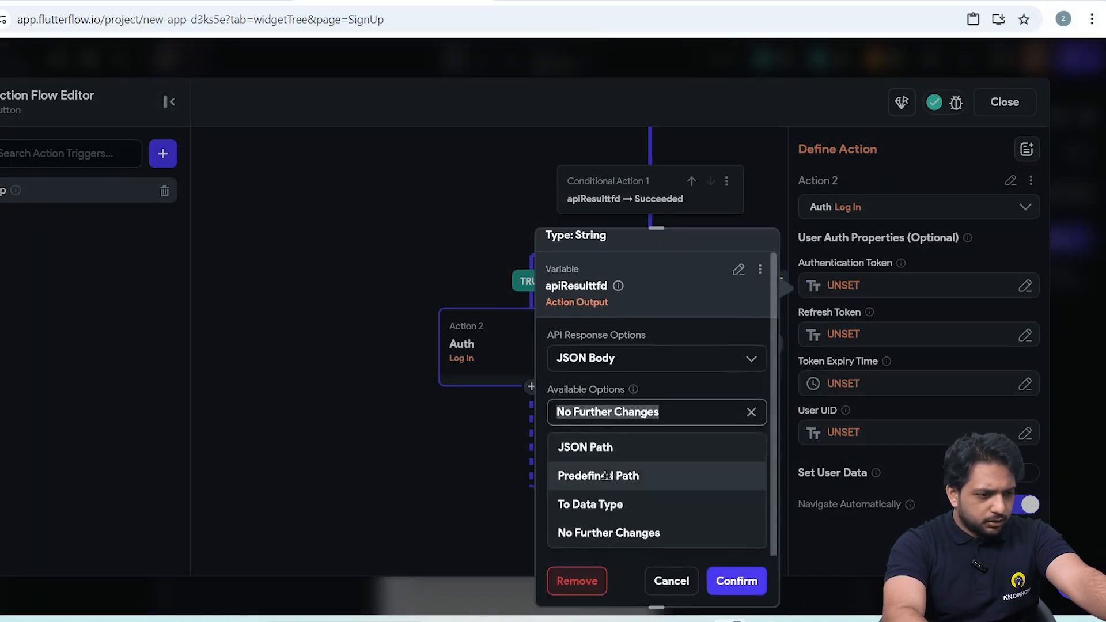
click(606, 475)
click(604, 456)
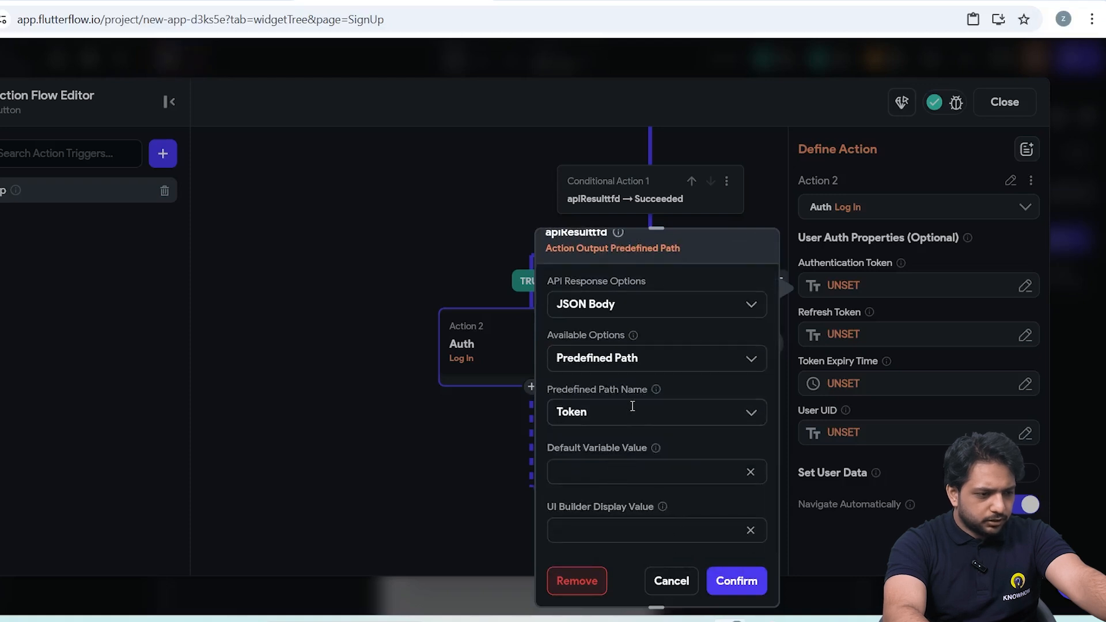
click(736, 581)
Add an informational alert dialog action on the FALSE branch of the signup call's success condition.
drag(652, 420, 505, 435)
click(618, 358)
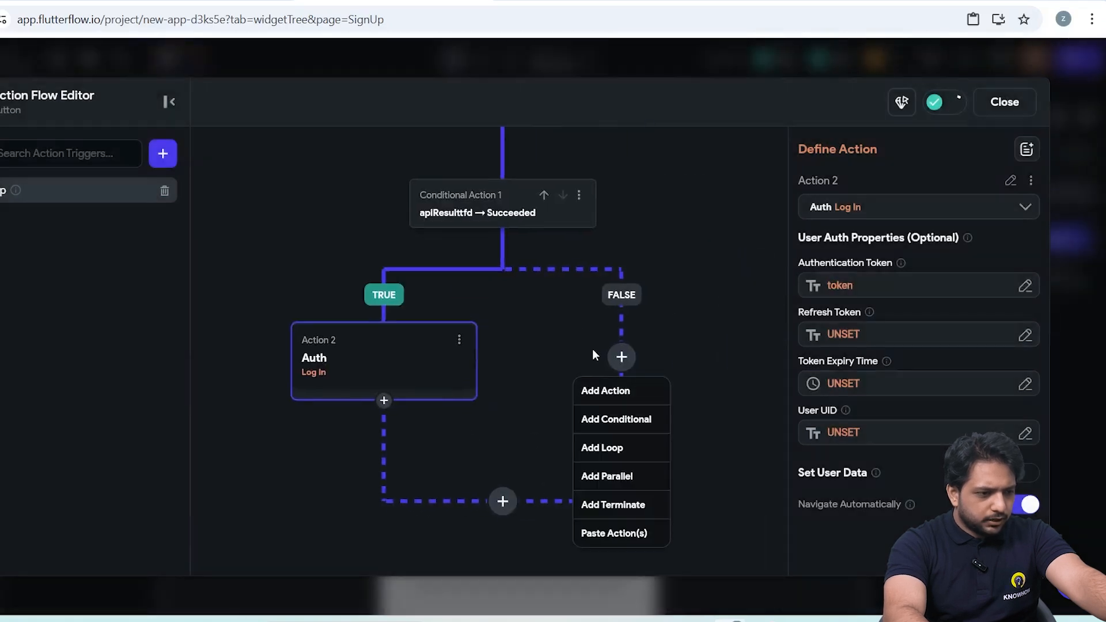
click(613, 391)
text(Alert)
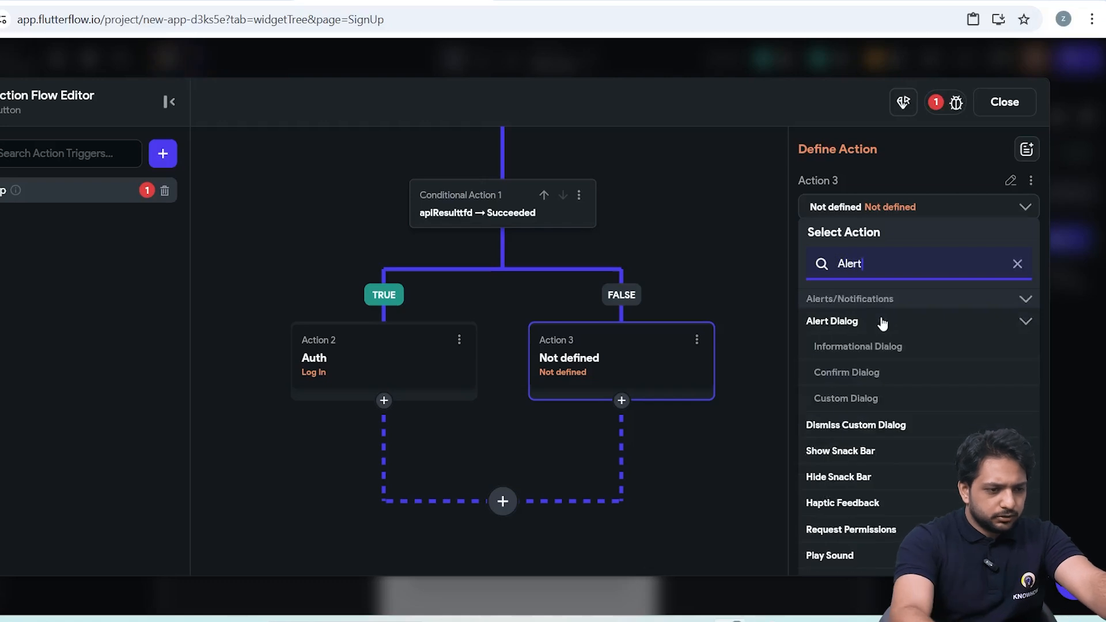
click(857, 346)
Set the signup alert dialog's title to Error and its message to "Something went wrong".
click(842, 363)
text(Error)
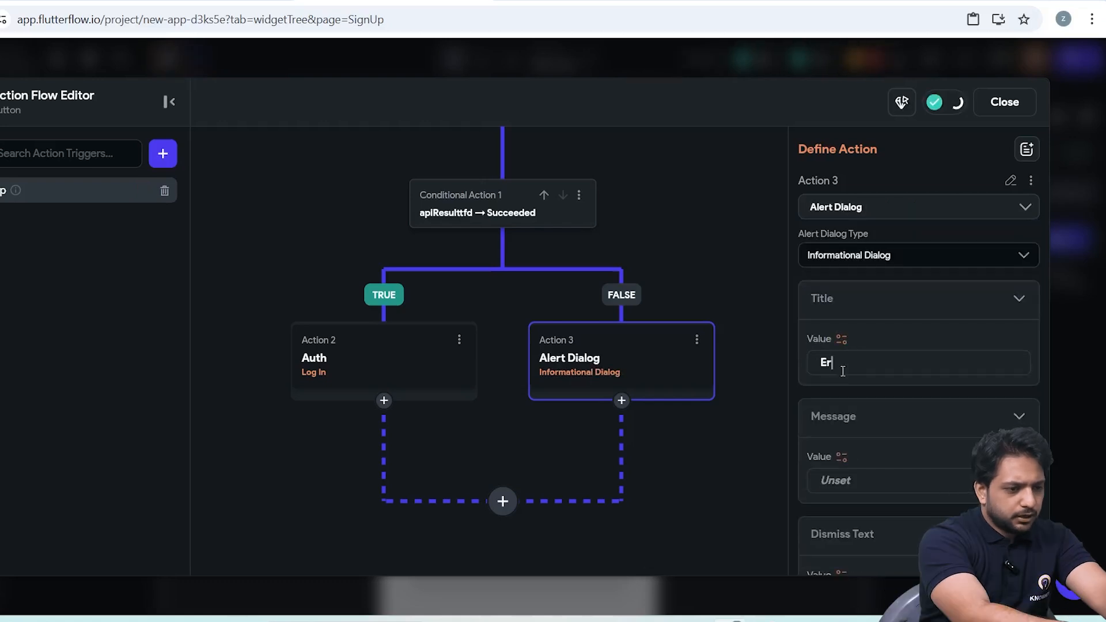
click(856, 482)
text(Something we)
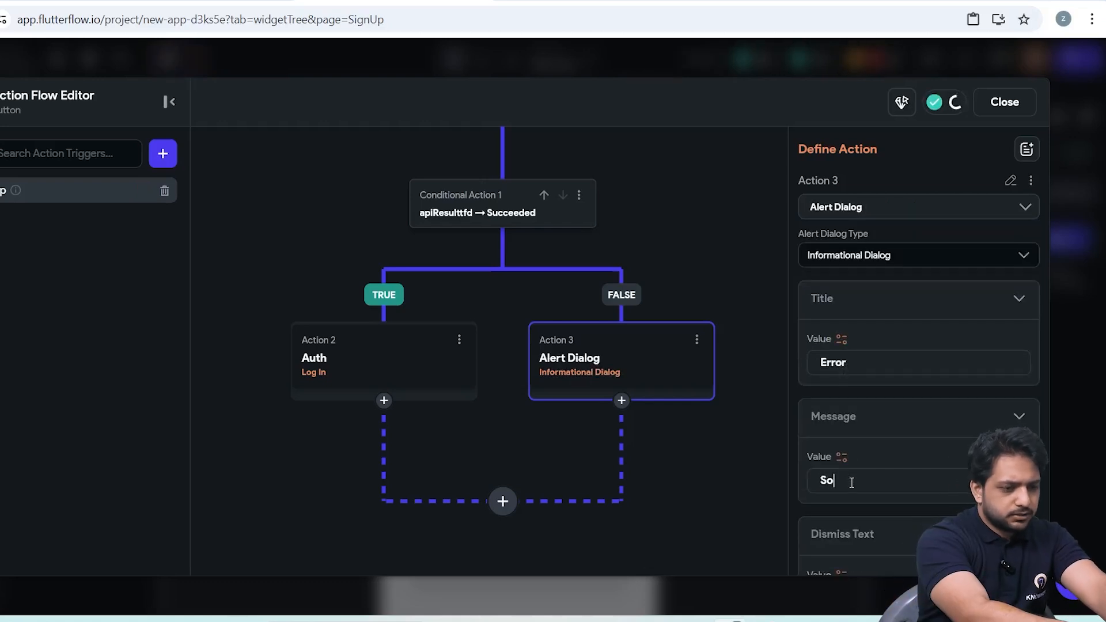
text(nt wrong)
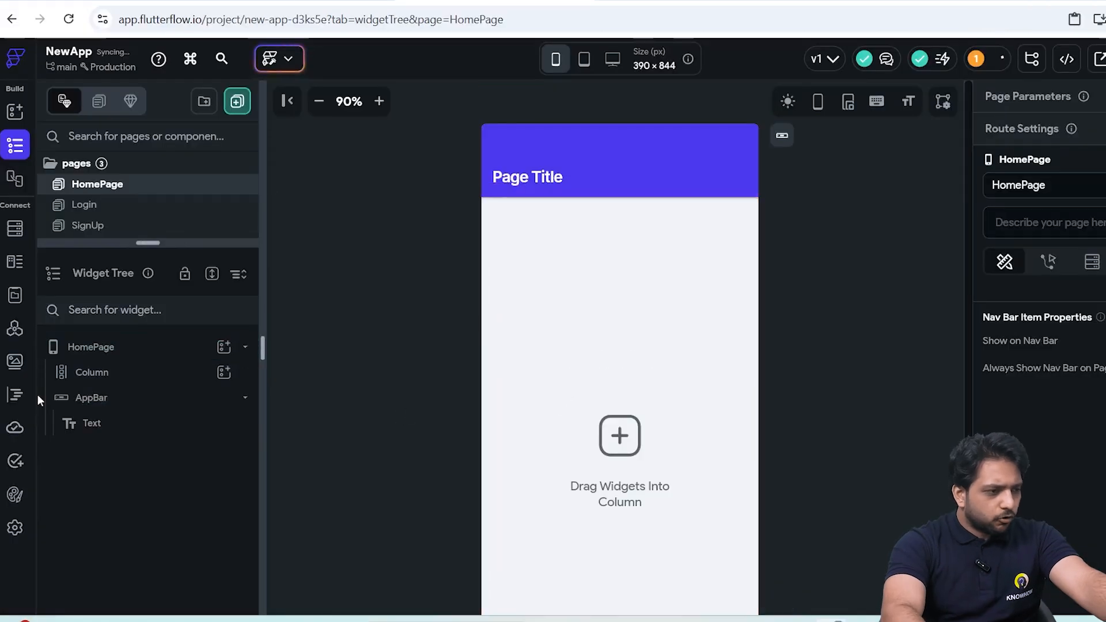
Add a row with two buttons to the HomePage column and space the buttons evenly across the row.
click(224, 373)
click(424, 384)
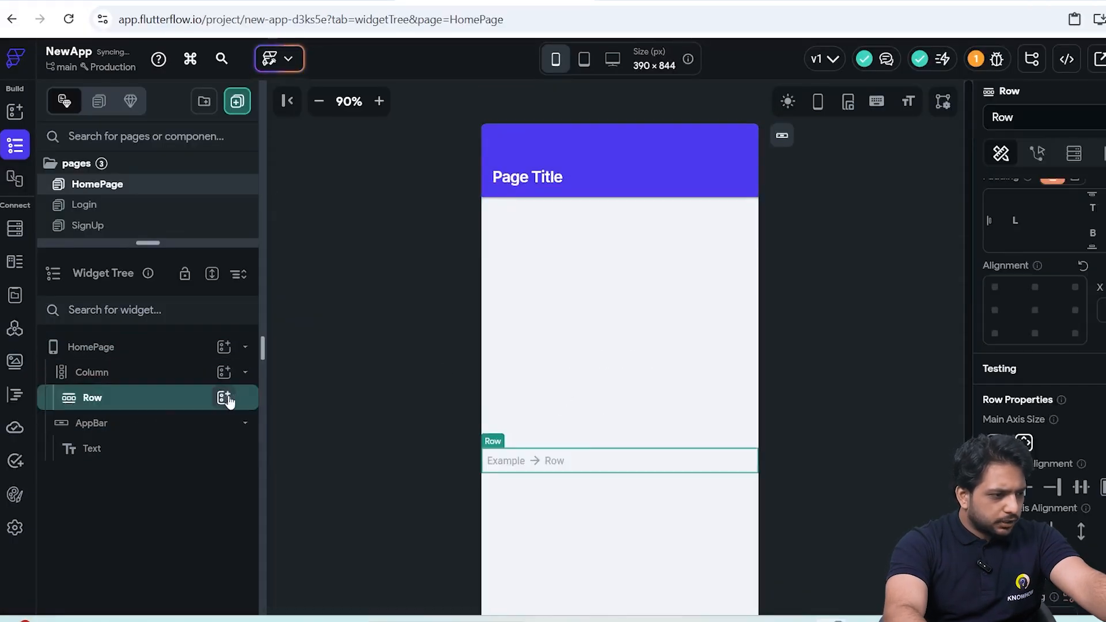
click(224, 398)
click(457, 424)
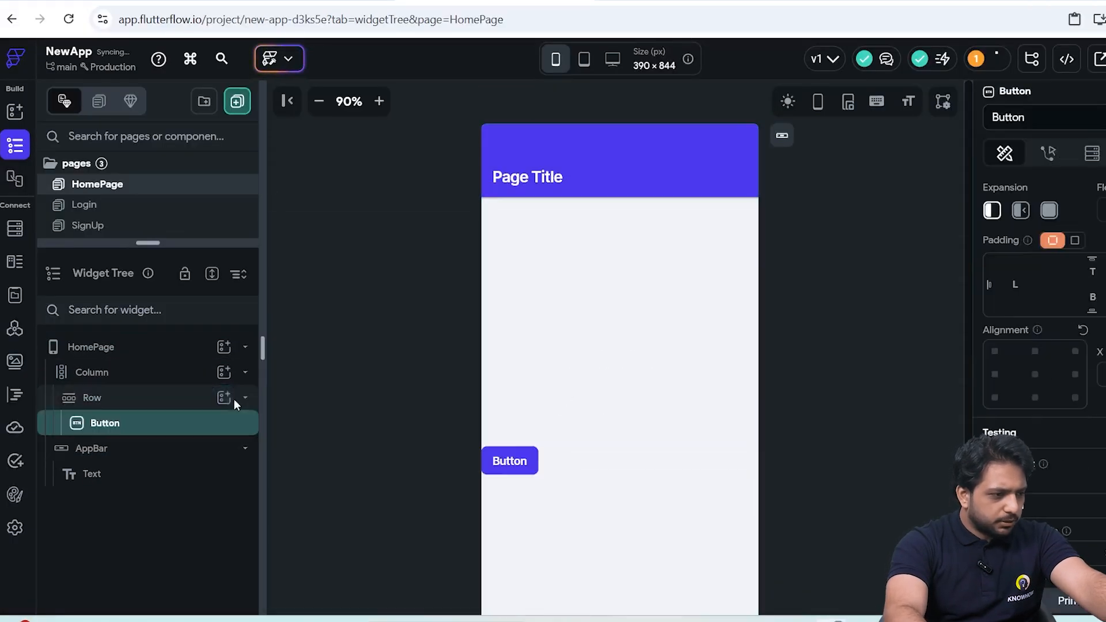
key(ctrl+d)
click(115, 397)
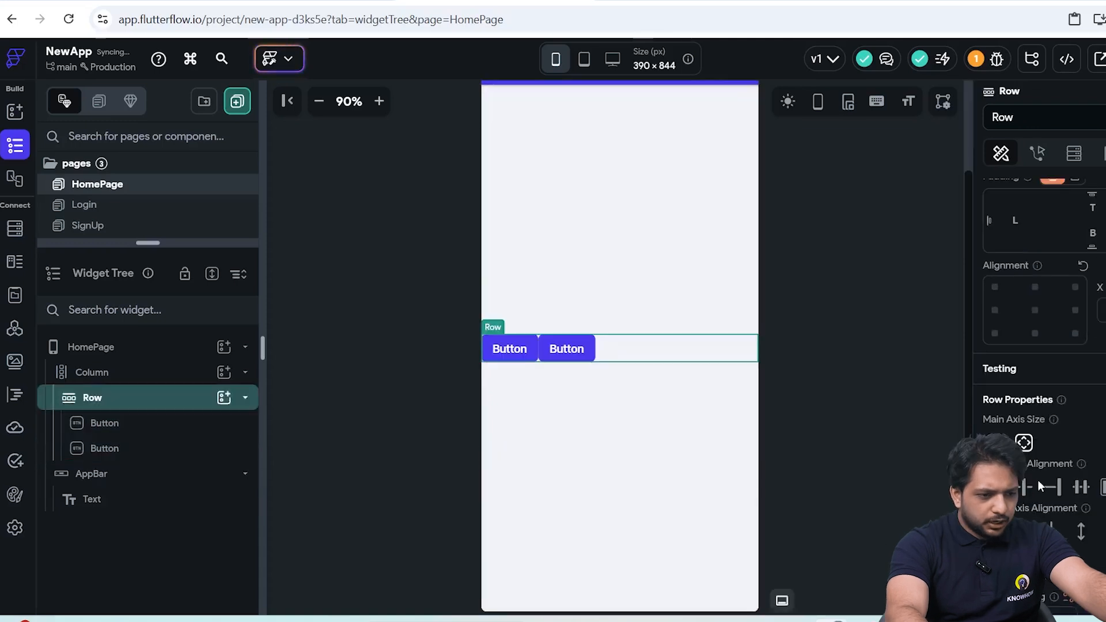
Set the first HomePage button's text to Login and enter a sign-up label on the second button.
click(564, 349)
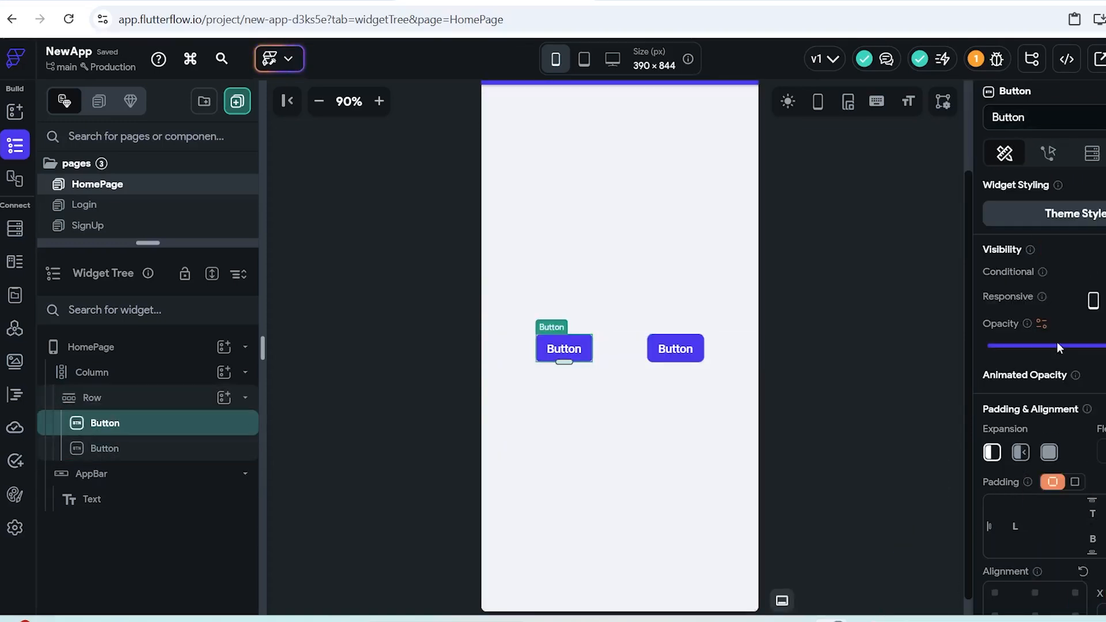
scroll(1056, 341, down, 4)
drag(1042, 438, 950, 434)
text(Login)
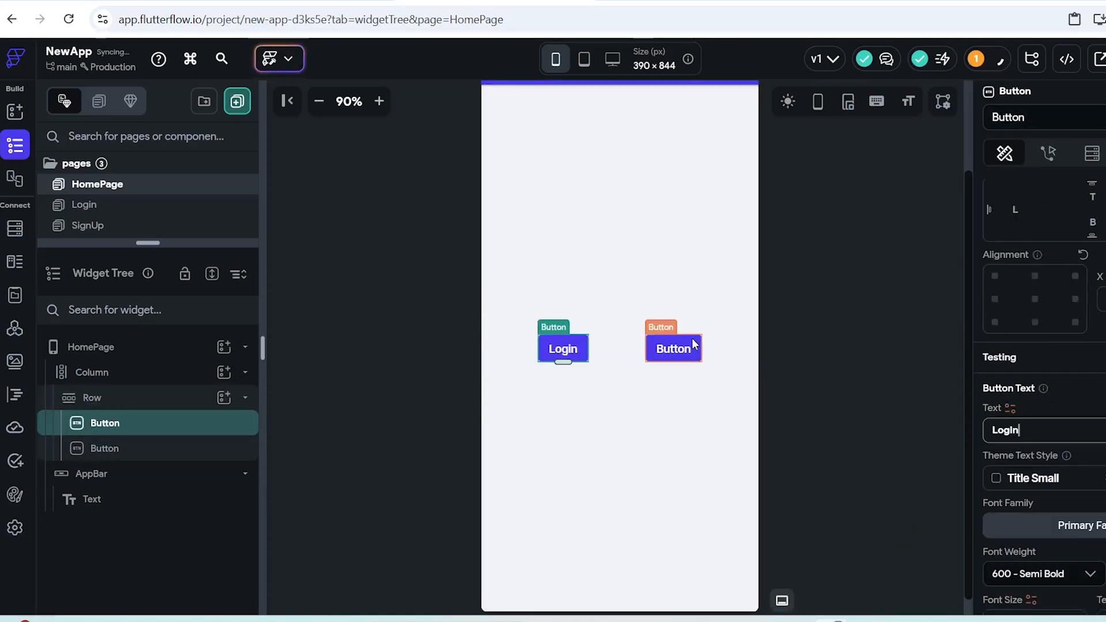
click(694, 345)
drag(1042, 430, 934, 427)
text(Sig)
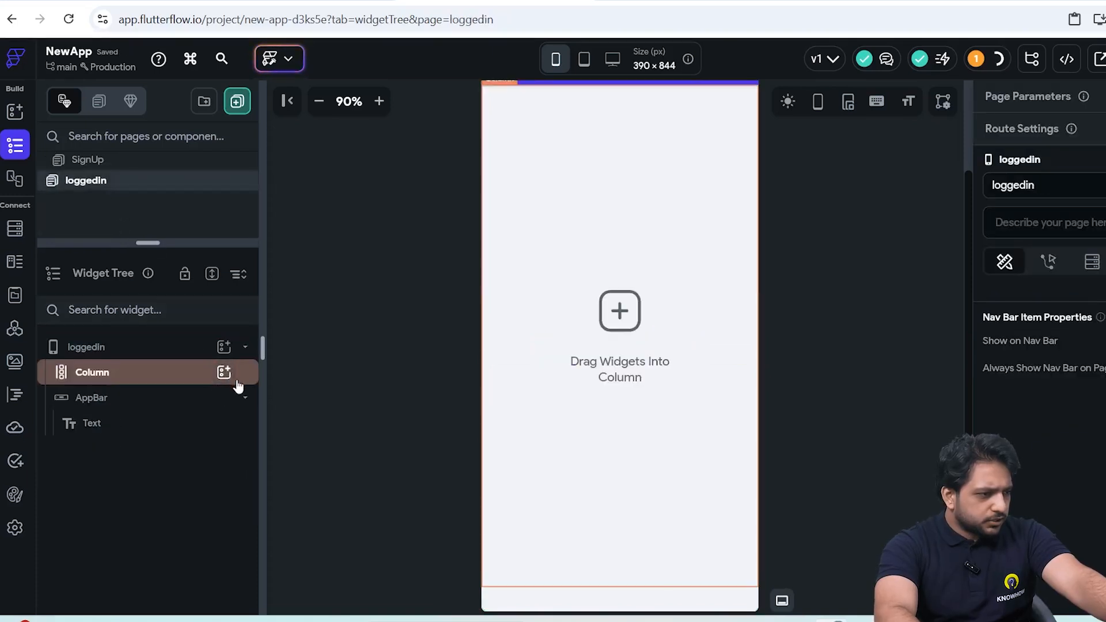
Add a row containing one button to the loggedin page's column.
click(225, 373)
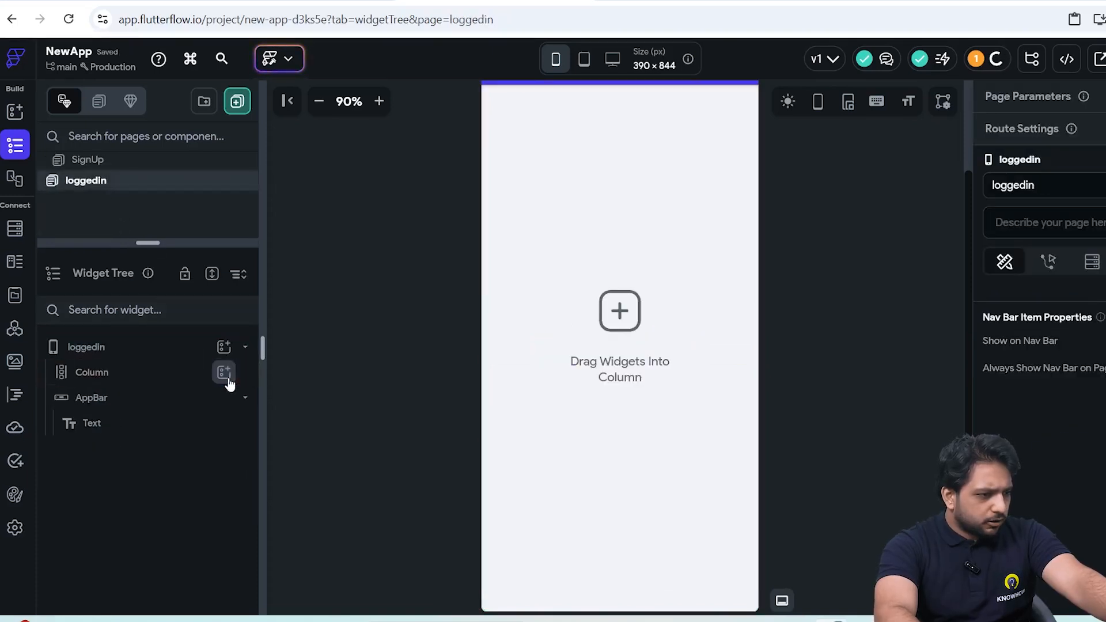
click(449, 369)
click(224, 398)
click(478, 423)
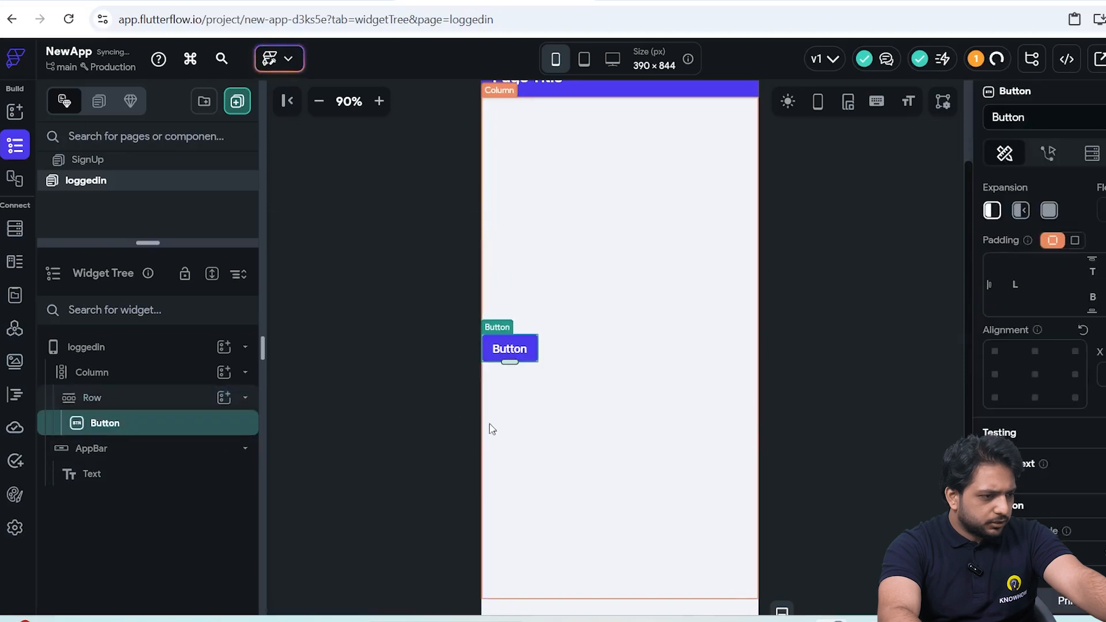
Center the loggedin page's button in its row and set its text to Get Data.
scroll(1054, 285, down, 4)
drag(1024, 493, 907, 492)
text(Get Data)
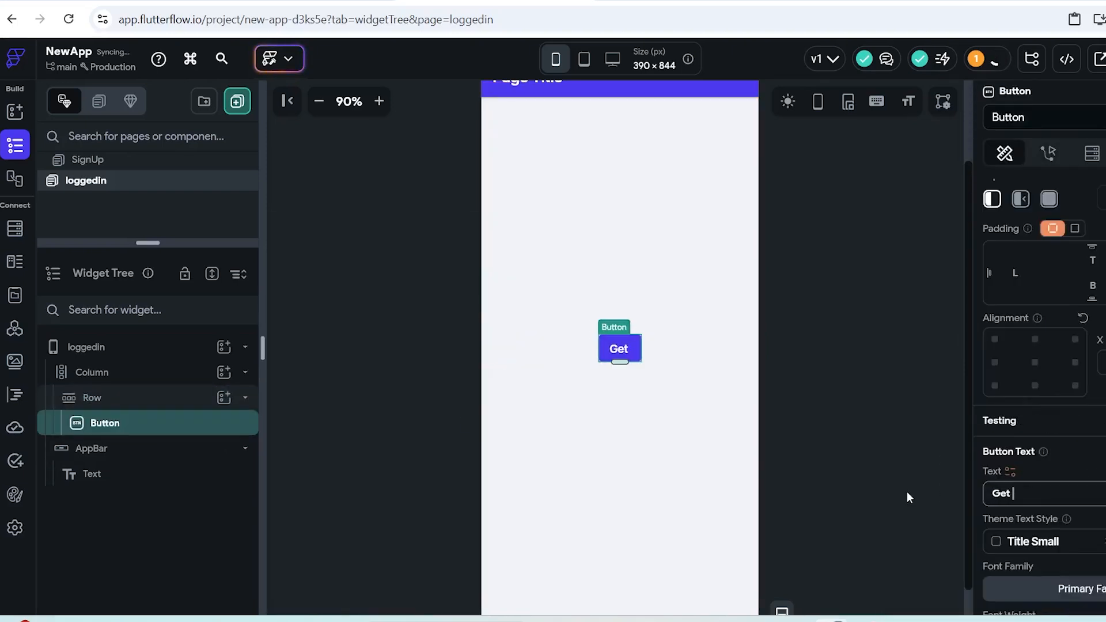
click(907, 492)
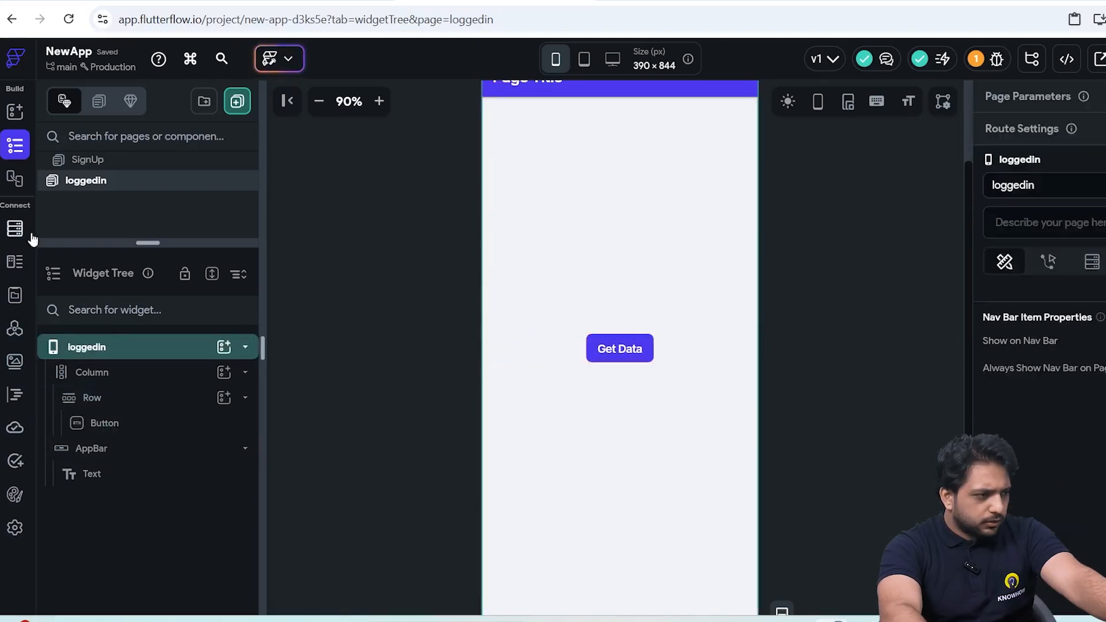
click(24, 326)
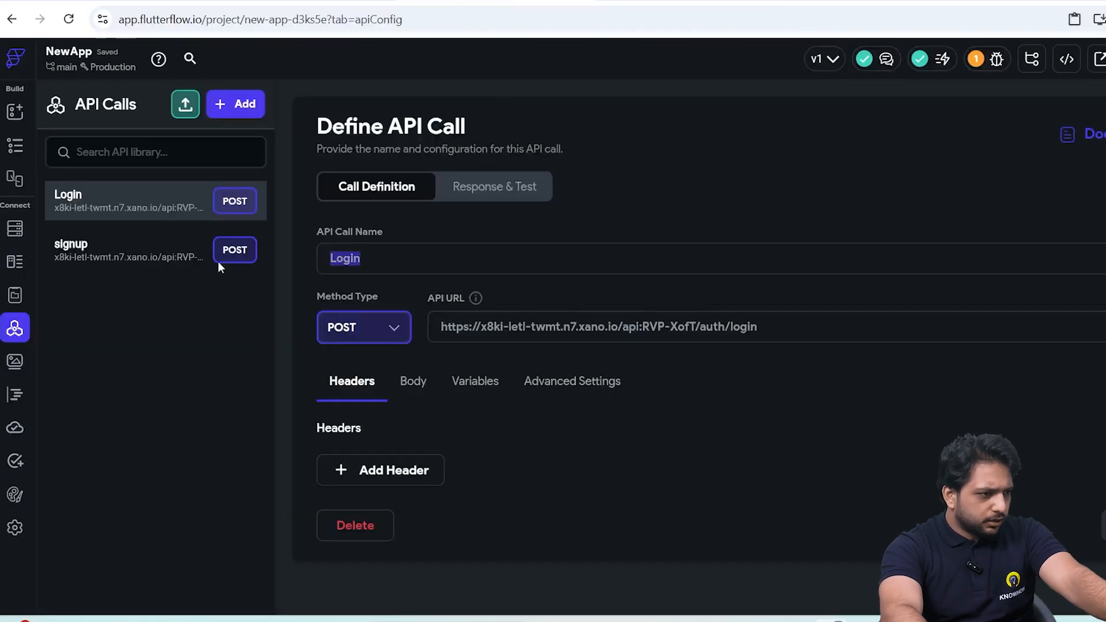
click(234, 104)
click(198, 178)
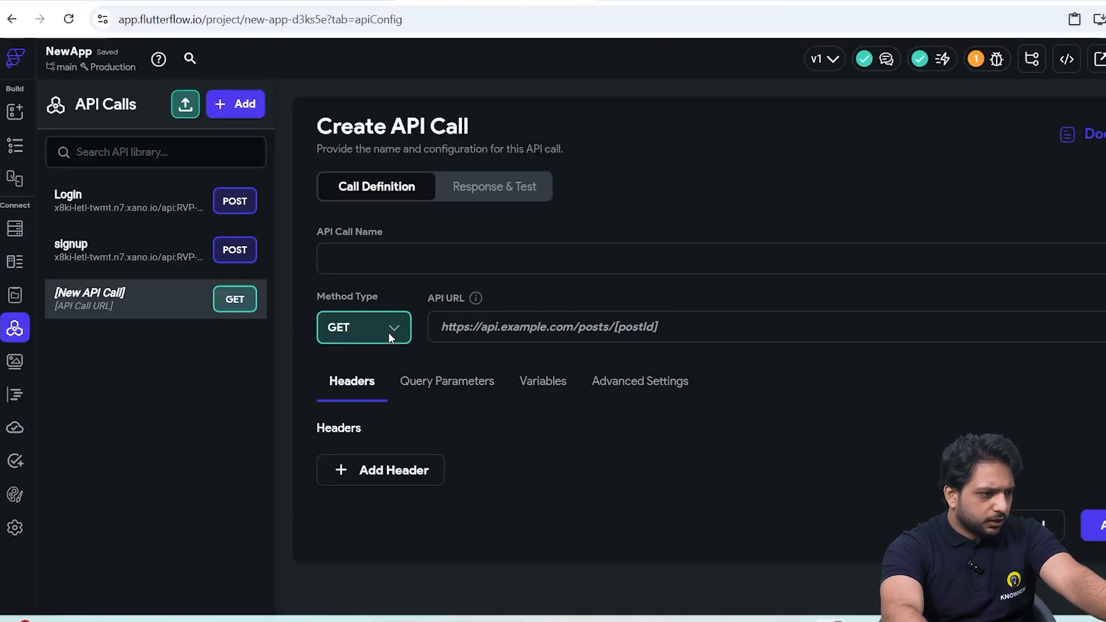
click(534, 329)
text(https://x8ki-letl-twmt.n7.xano.io/api:RVP-XofT/auth/me)
text(me)
Add the header "Authtoriztion:Bearer" followed by a bracketed auth token variable to the me call, and open its query parameters.
click(380, 460)
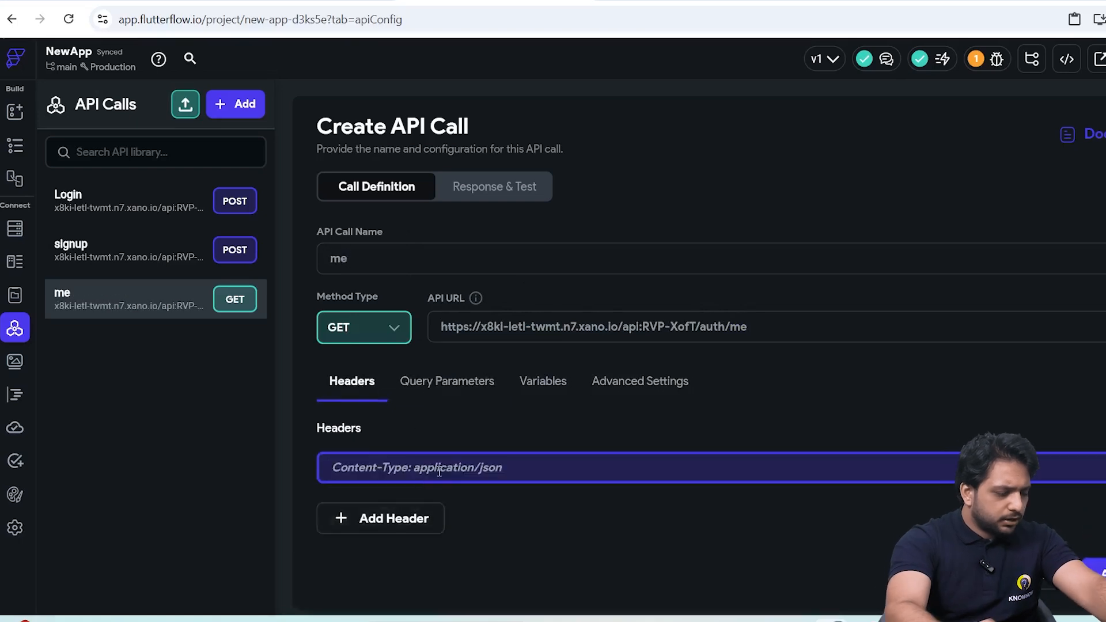
text(Authtoriztion:Bearer [autht)
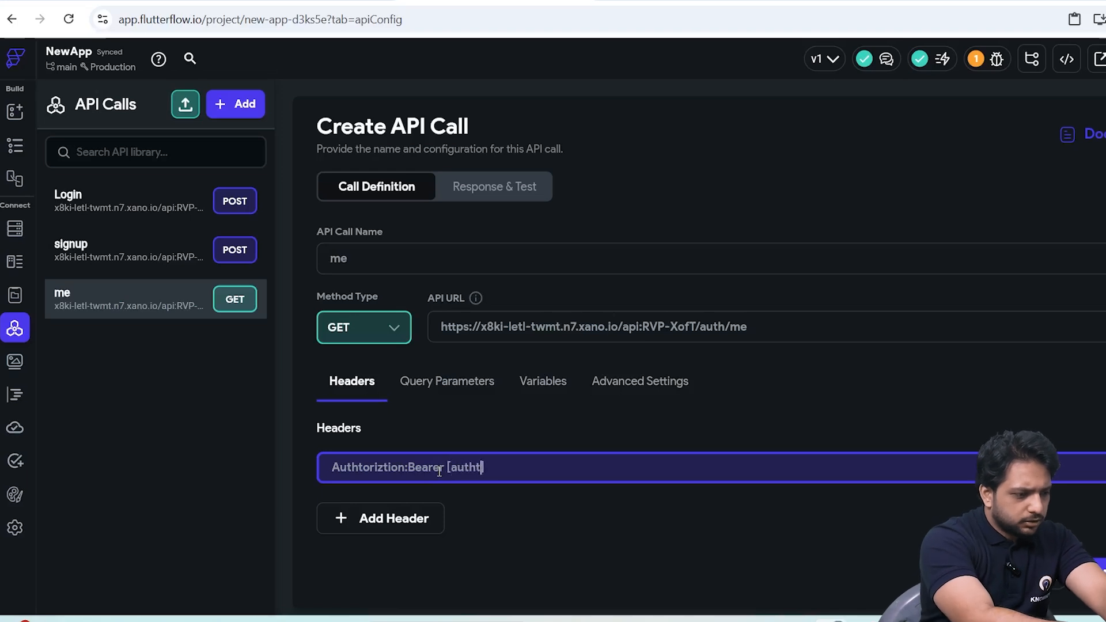
click(447, 385)
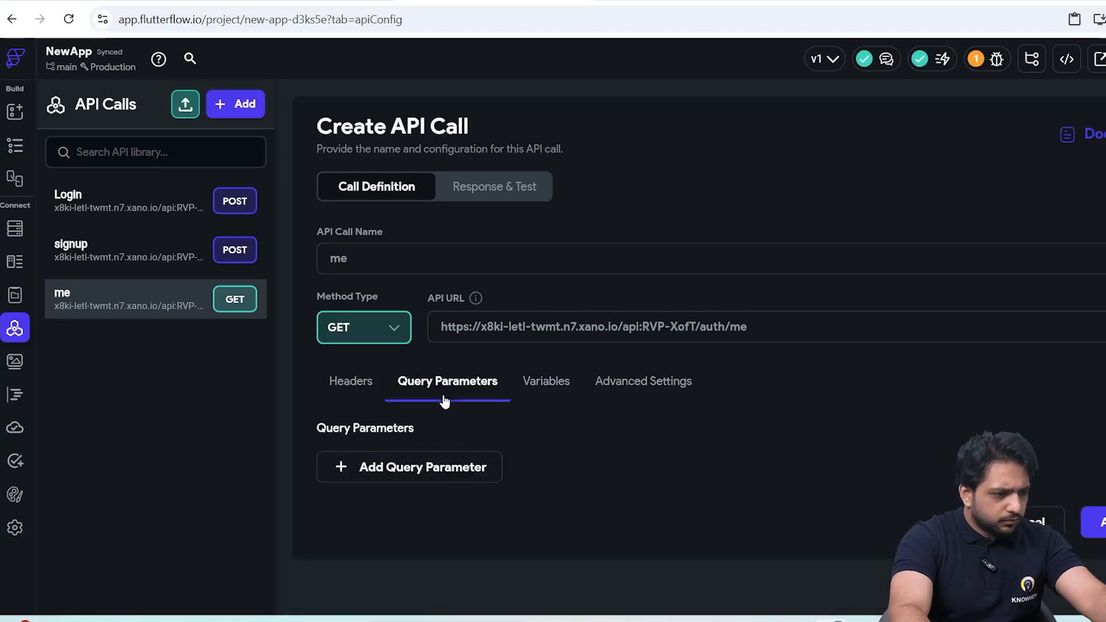
Add a query parameter named authtoken to the me call, take its value from the authtoken variable, and finish defining the call.
click(400, 464)
text(authtoken)
click(605, 486)
click(608, 528)
click(790, 499)
click(546, 369)
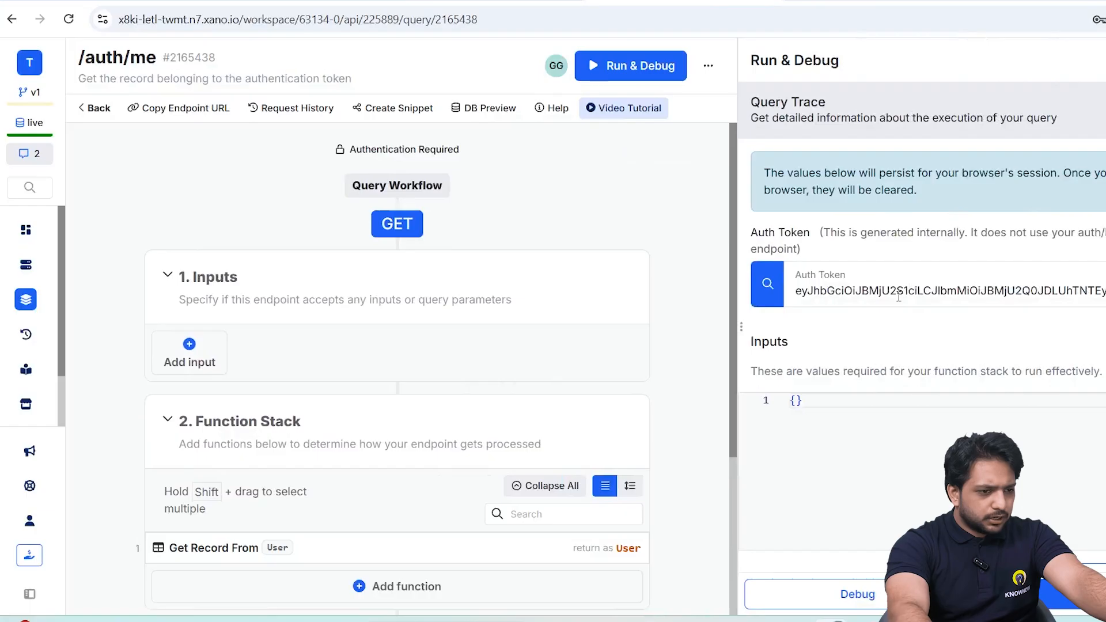
Copy the auth token from Xano's /auth/me run panel, enter it as authtoken's test value in FlutterFlow, and test the me call.
click(992, 281)
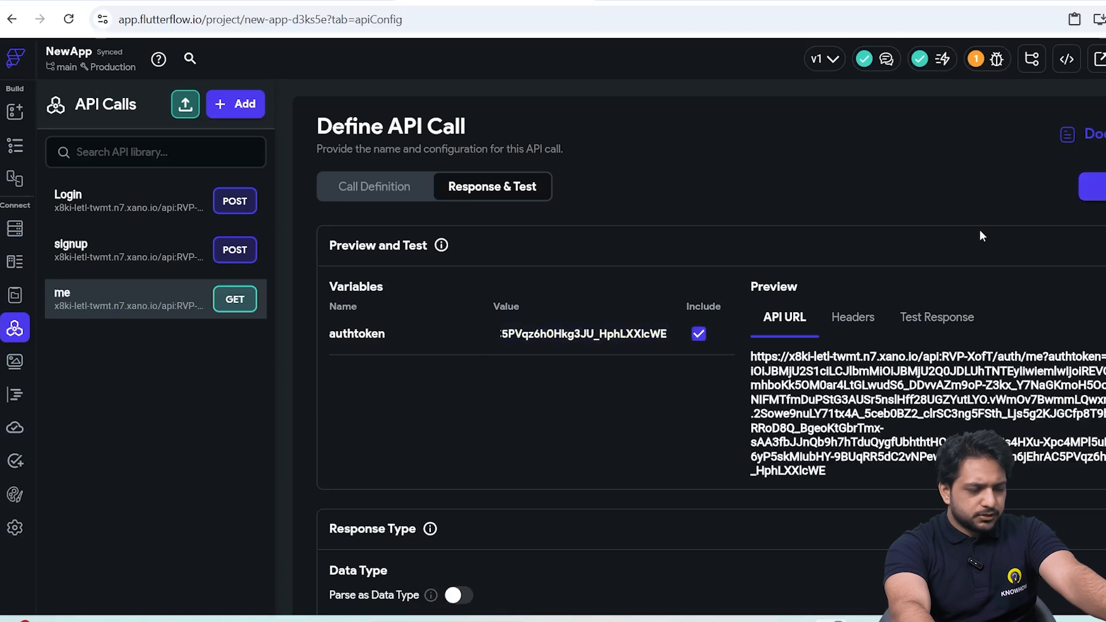
scroll(982, 235, down, 9)
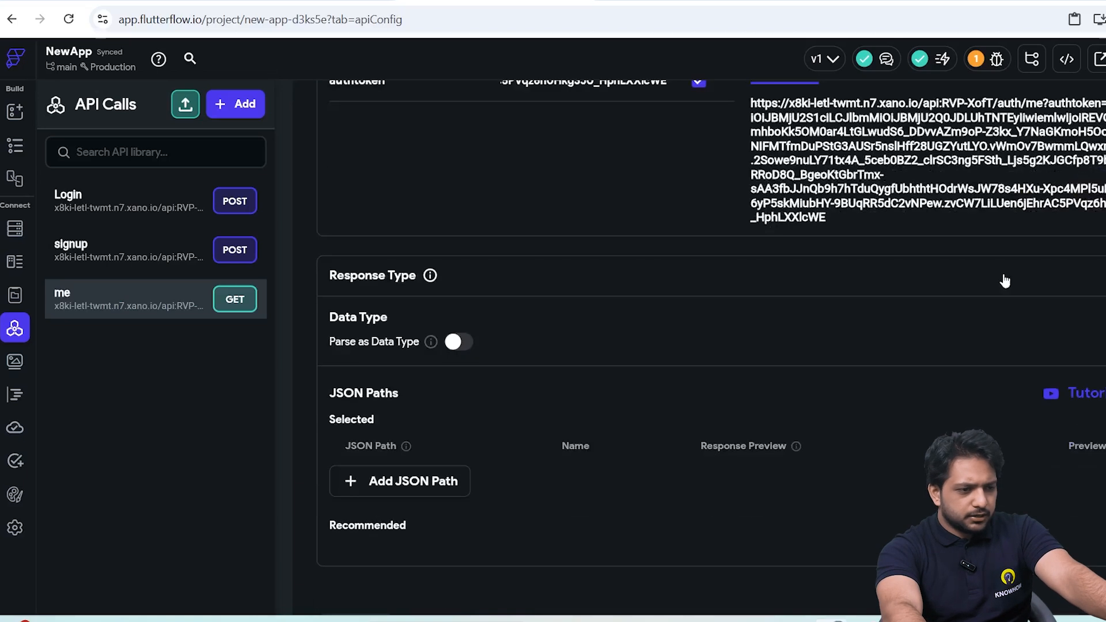
click(1016, 448)
click(1016, 449)
click(1016, 449)
click(1015, 449)
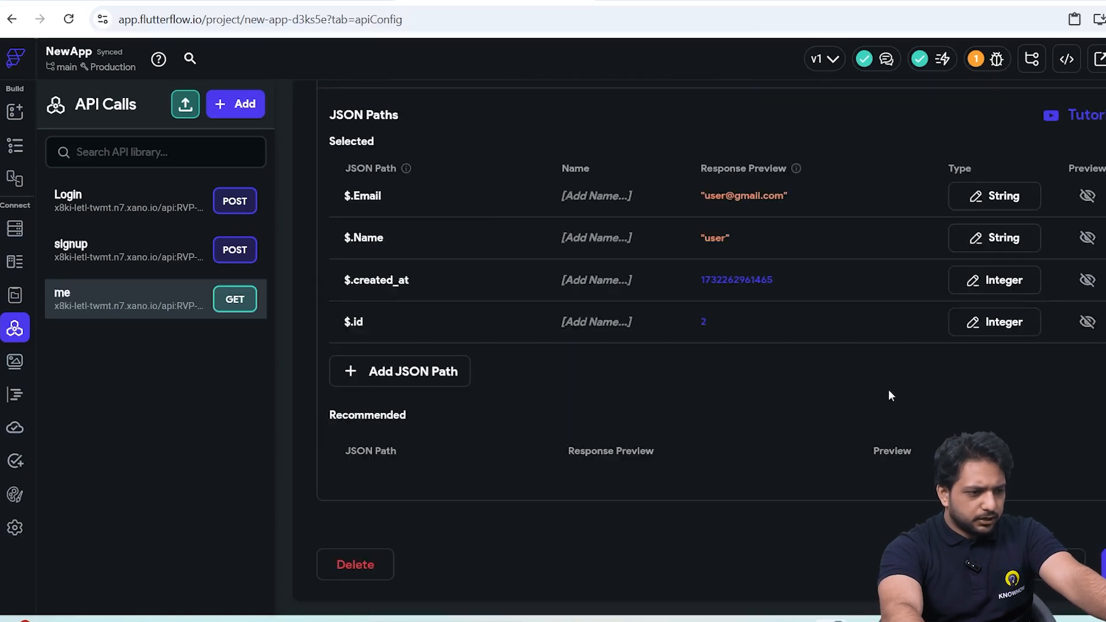
Add the JSON path $ to the me response and name the response paths Email, Name, createdat, id and Result.
click(403, 370)
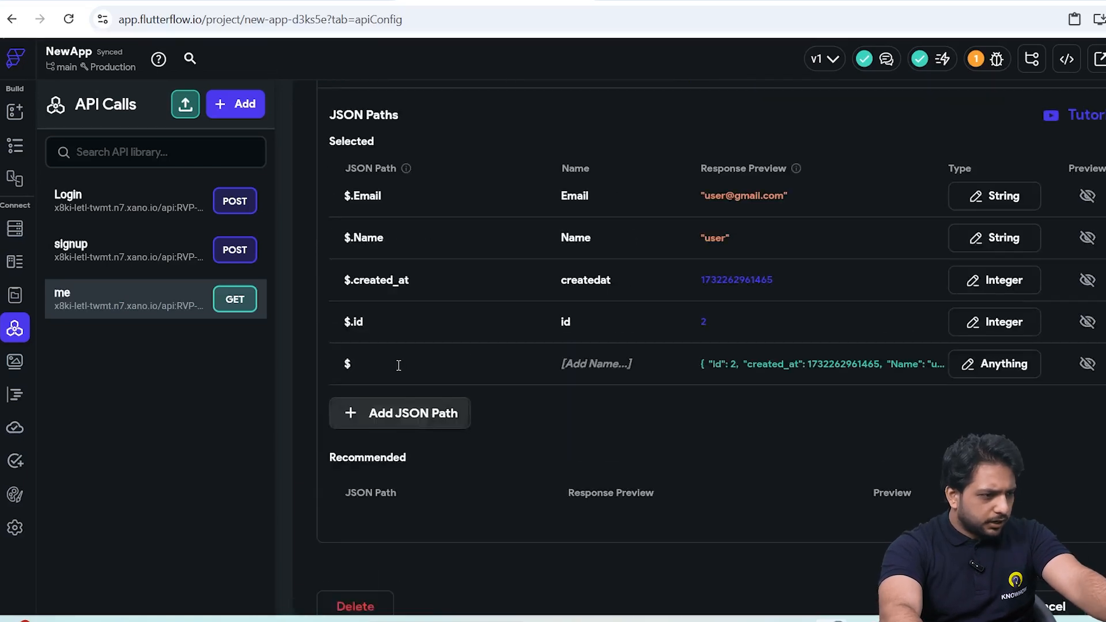
click(613, 362)
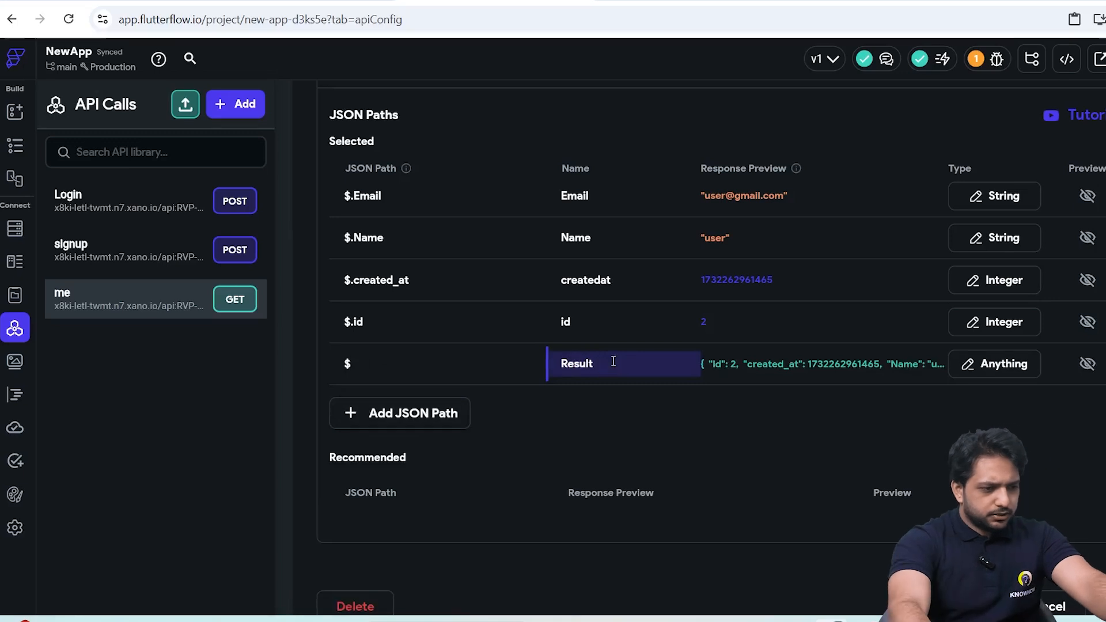
Give the loggedin page's Get Data button an On Tap API Call action that runs the me call.
click(15, 145)
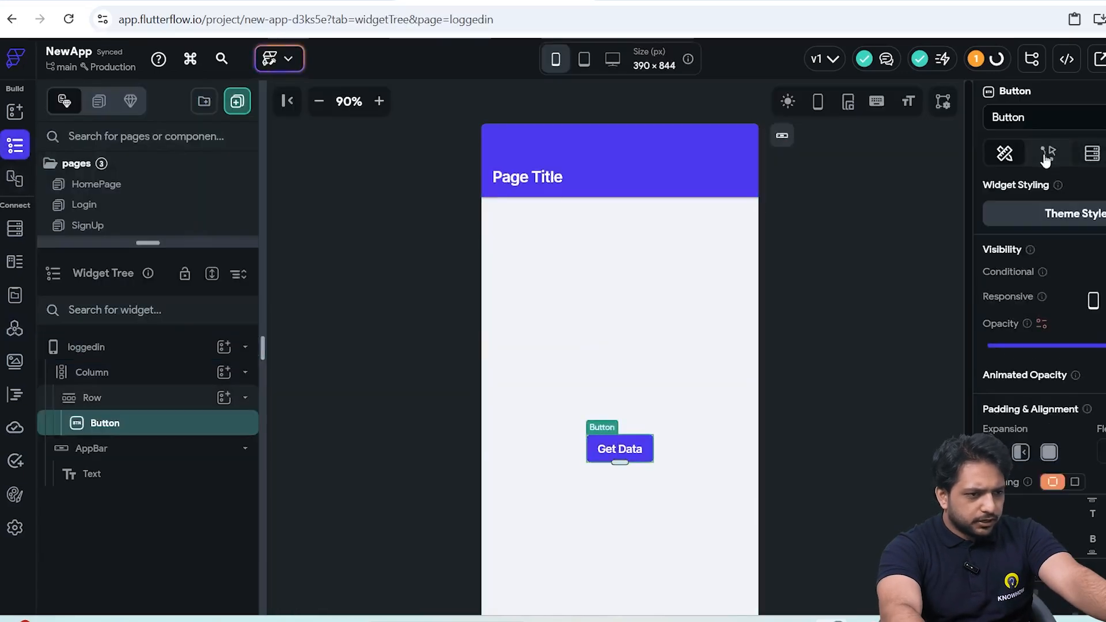
click(1047, 155)
click(1061, 278)
click(565, 323)
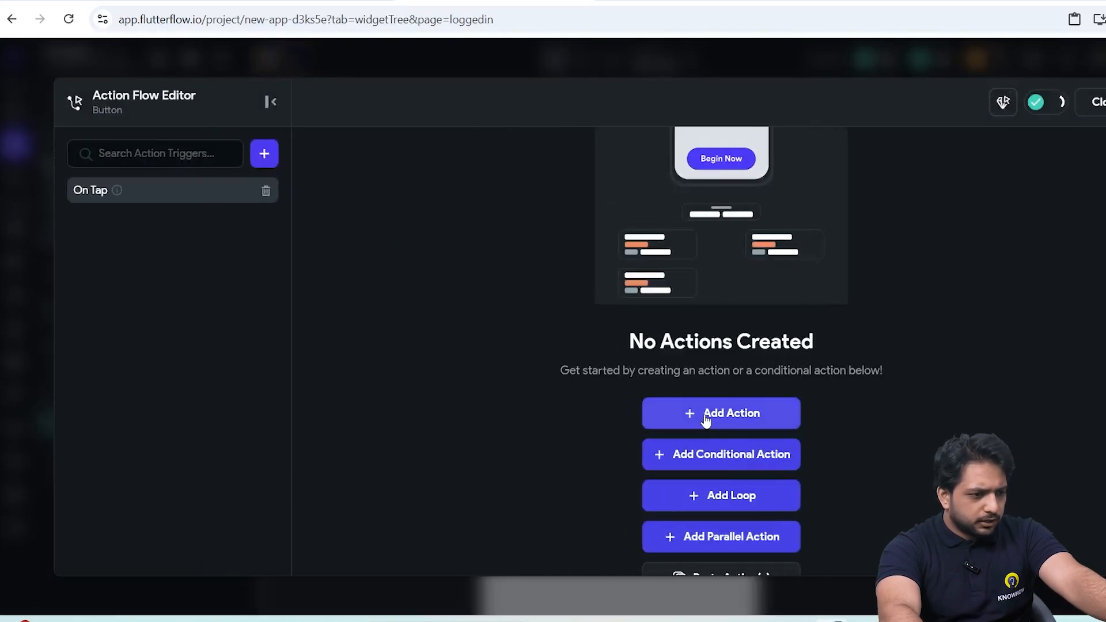
click(705, 421)
text(apic)
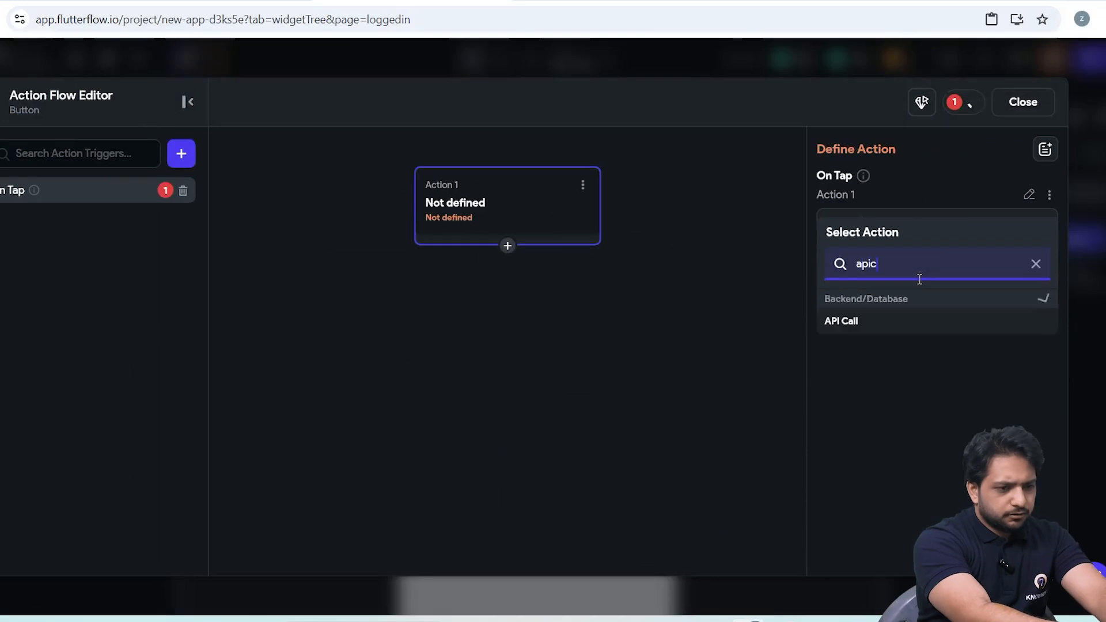
click(841, 320)
click(936, 253)
click(869, 345)
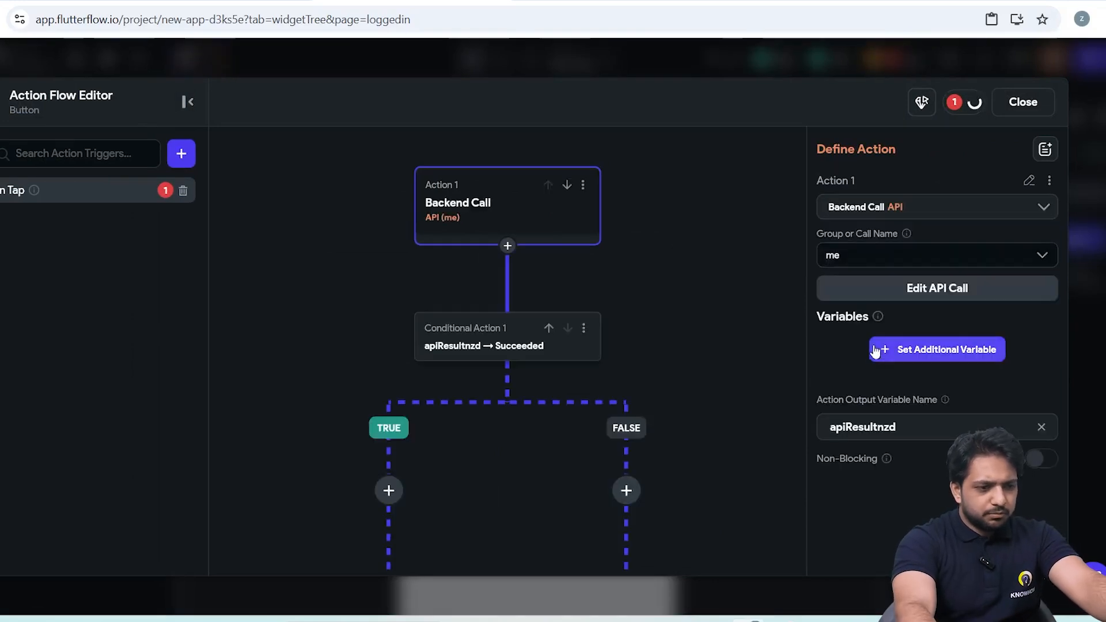
Set the me call's authtoken variable to the authenticated user's Authentication Token.
click(881, 348)
click(868, 417)
click(864, 452)
click(860, 449)
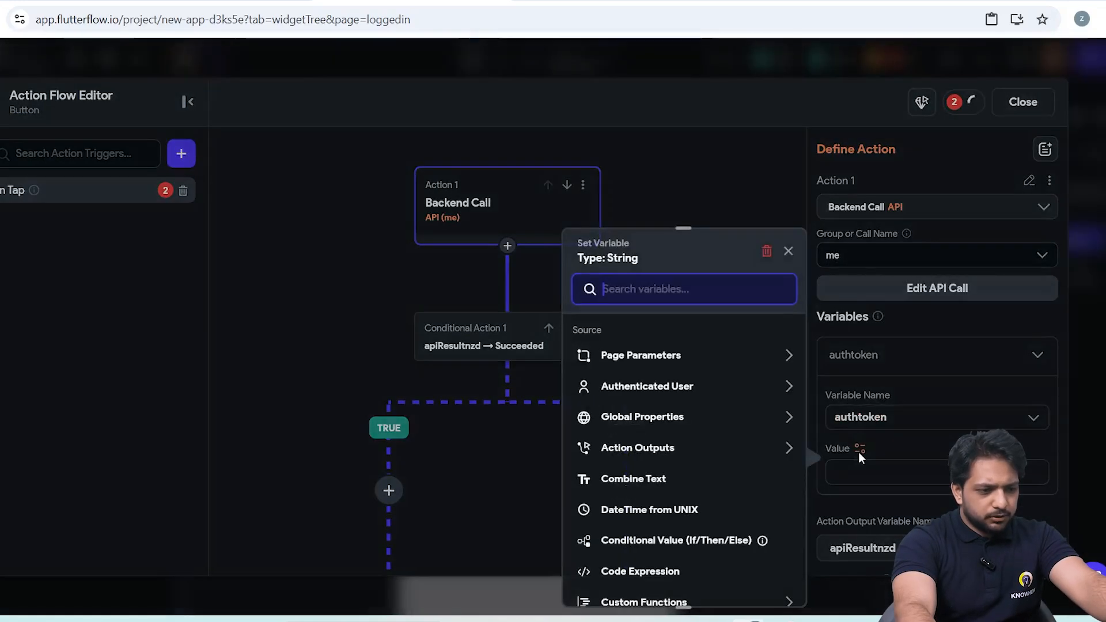
click(638, 391)
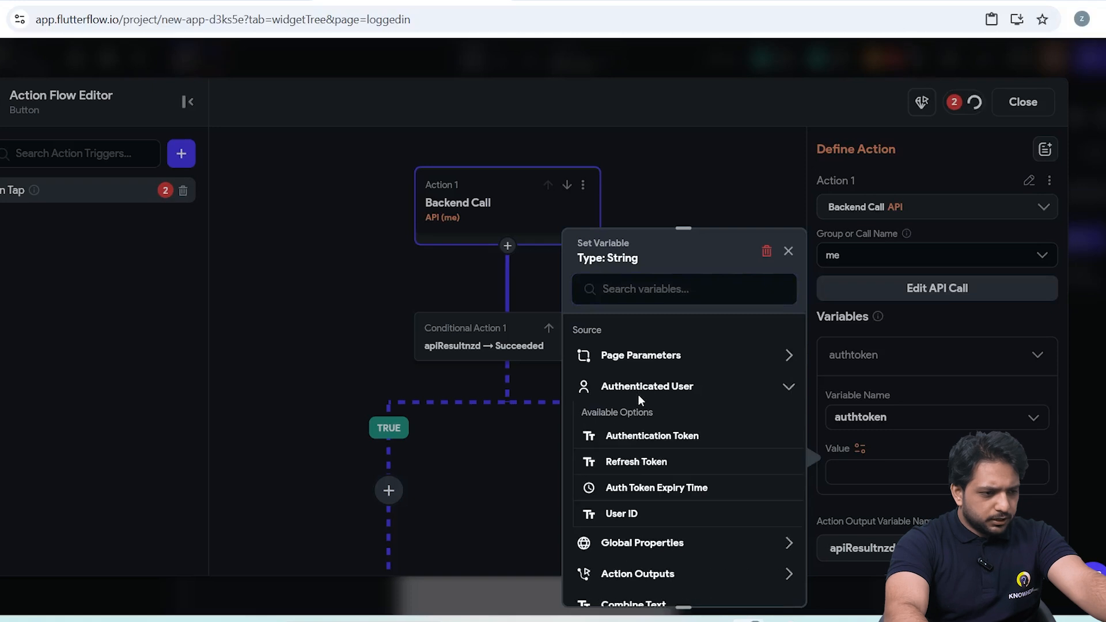
click(672, 435)
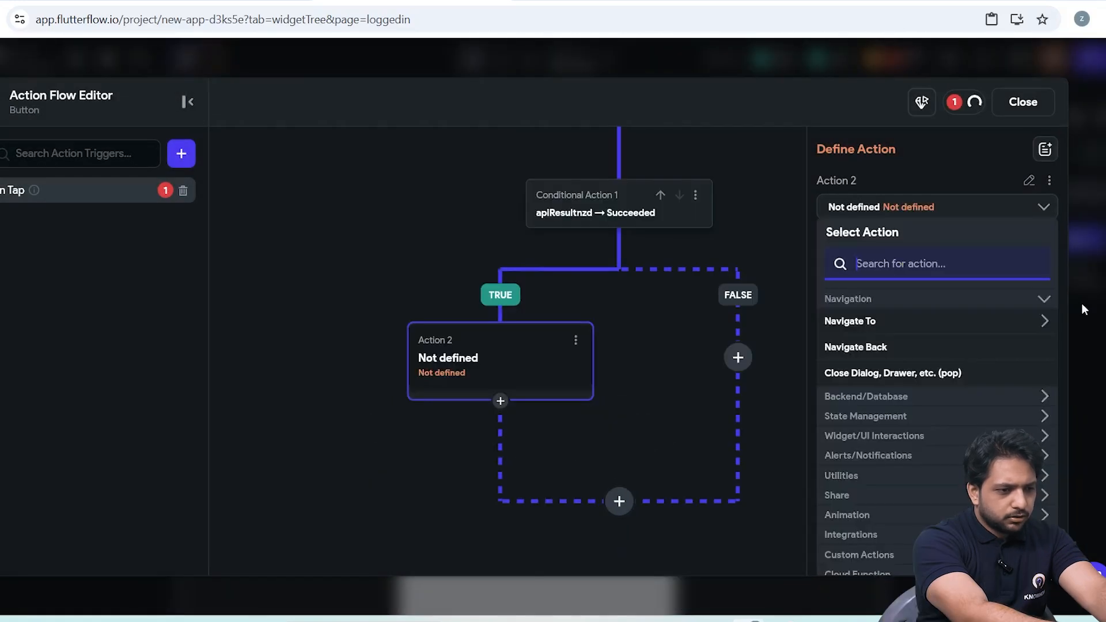
Make the action on the TRUE branch an informational Alert Dialog titled Data.
text(Alrt)
key(BackSpace)
key(BackSpace)
text(ert)
click(946, 347)
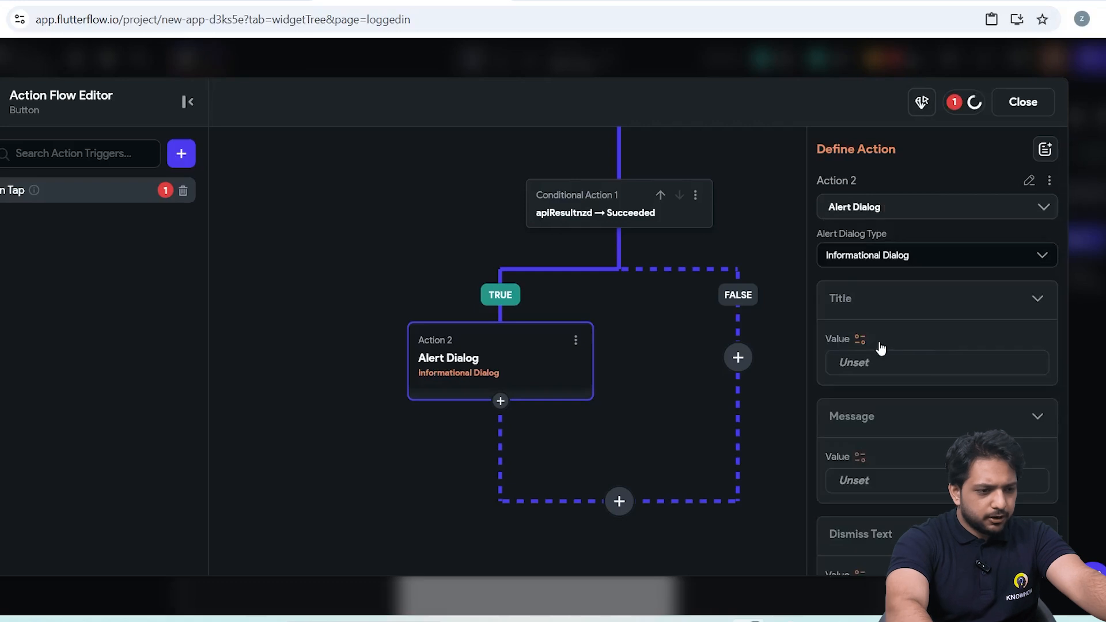
text(Data)
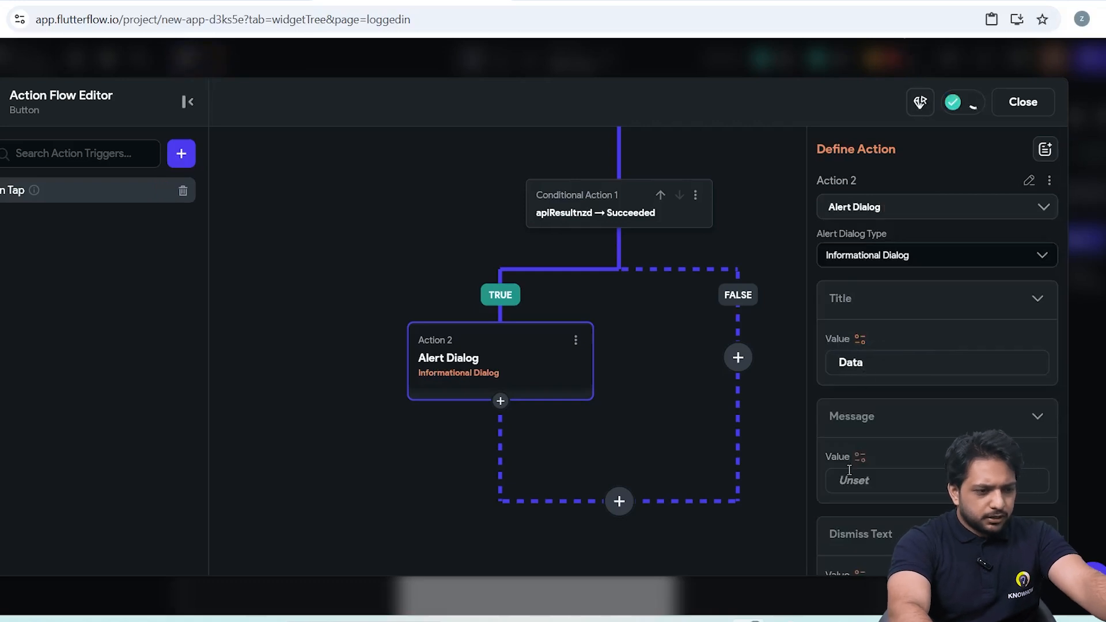
Set the alert's message to the me call output's JSON Body, using the predefined path Result.
click(847, 476)
click(628, 450)
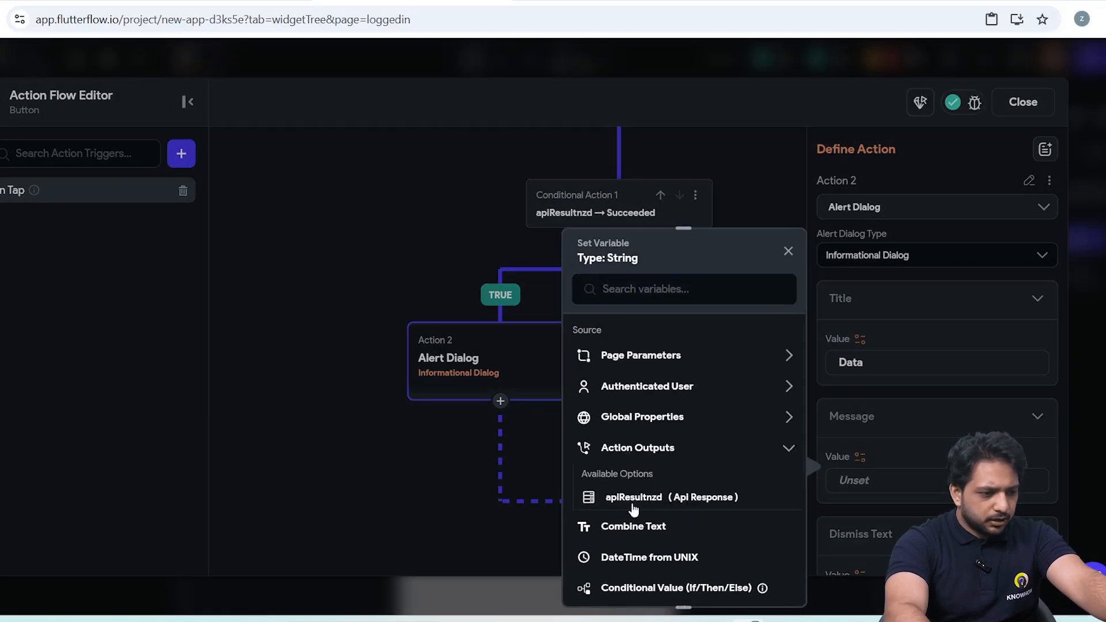
click(633, 505)
click(632, 383)
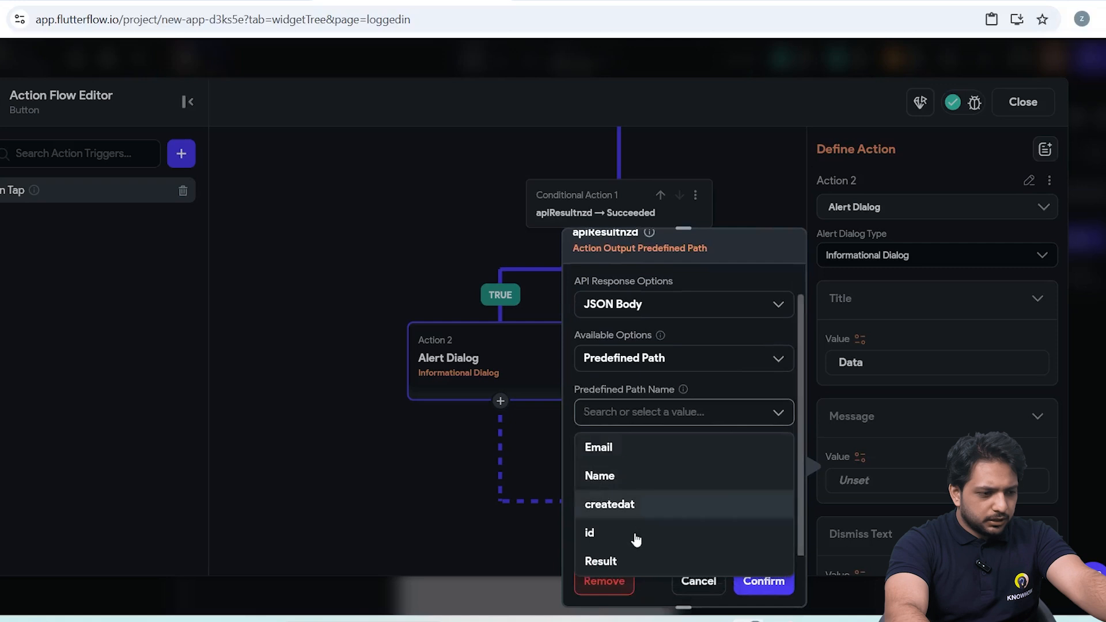
click(636, 560)
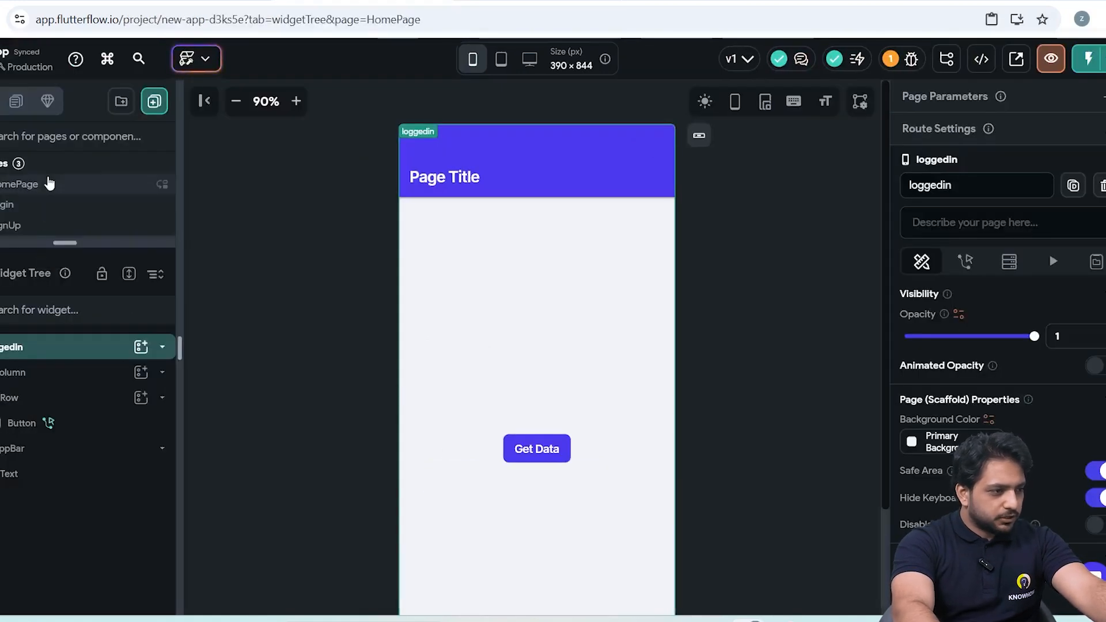
Make the HomePage's Login button navigate to the Login page on tap.
click(49, 183)
click(479, 461)
click(965, 152)
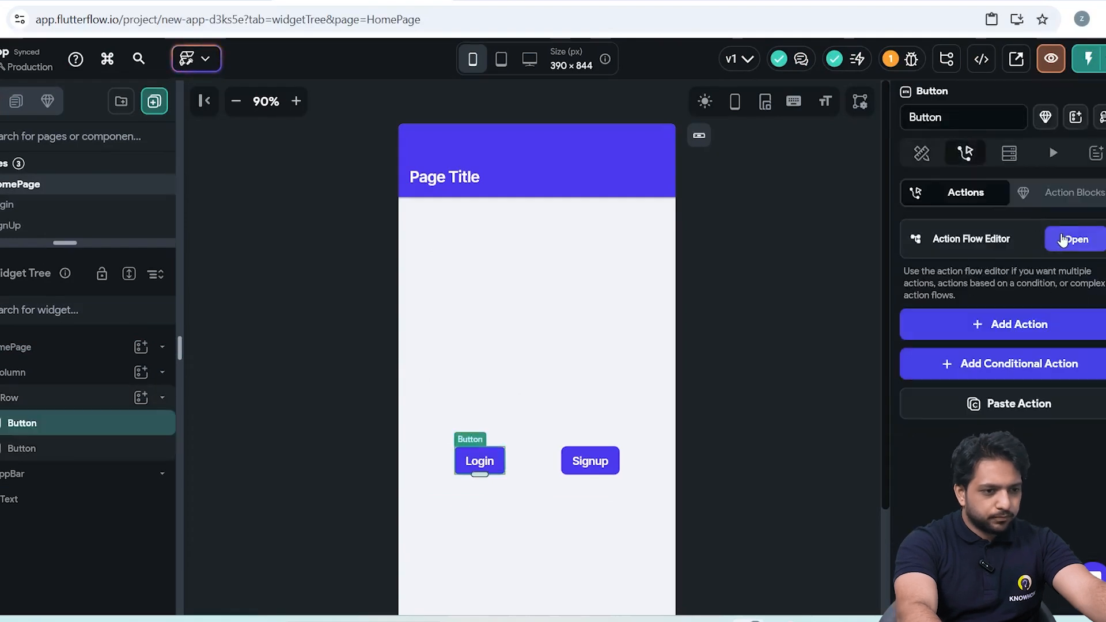
click(1063, 239)
click(467, 320)
click(622, 410)
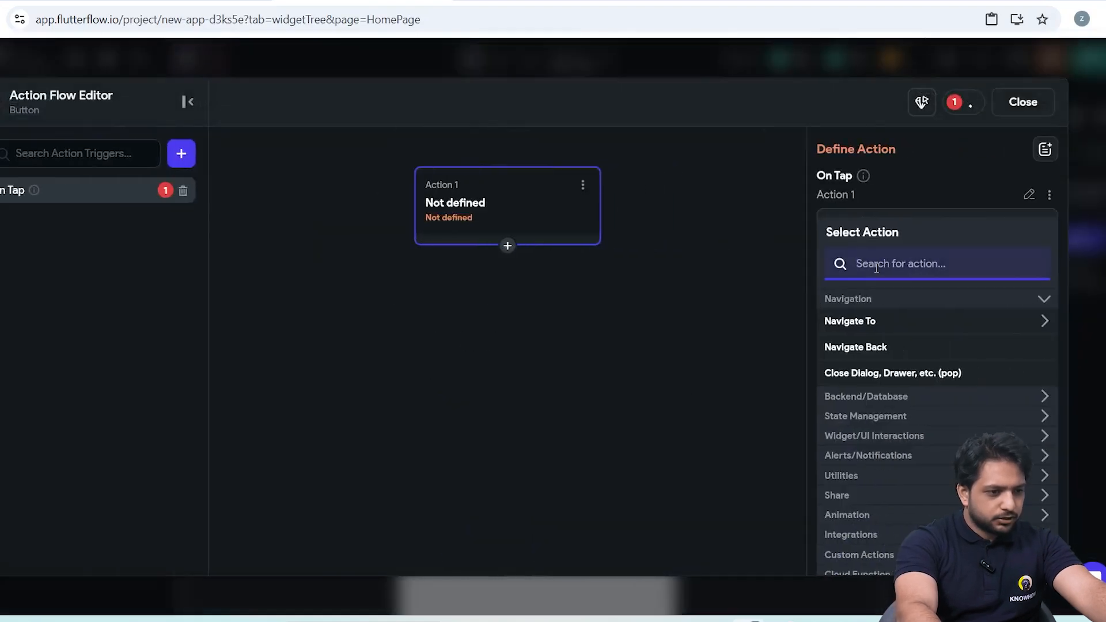
click(871, 326)
click(844, 398)
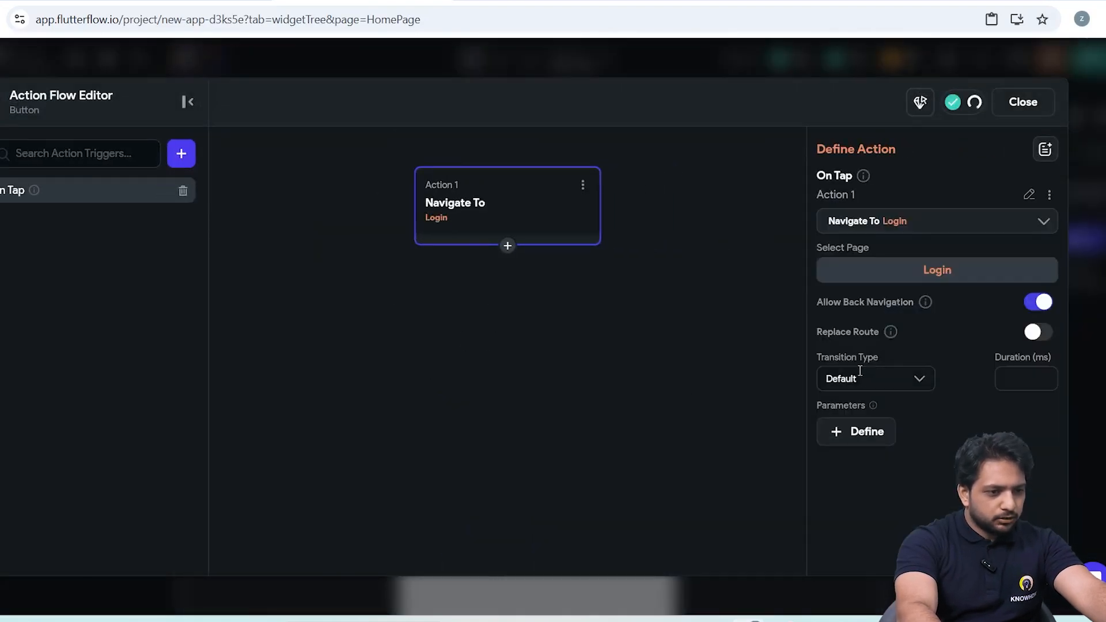
click(583, 184)
click(479, 216)
click(1023, 102)
Make the HomePage's Signup button navigate to the SignUp page on tap.
click(590, 460)
click(965, 153)
click(1076, 239)
click(449, 320)
click(596, 413)
click(852, 321)
click(847, 425)
click(1023, 102)
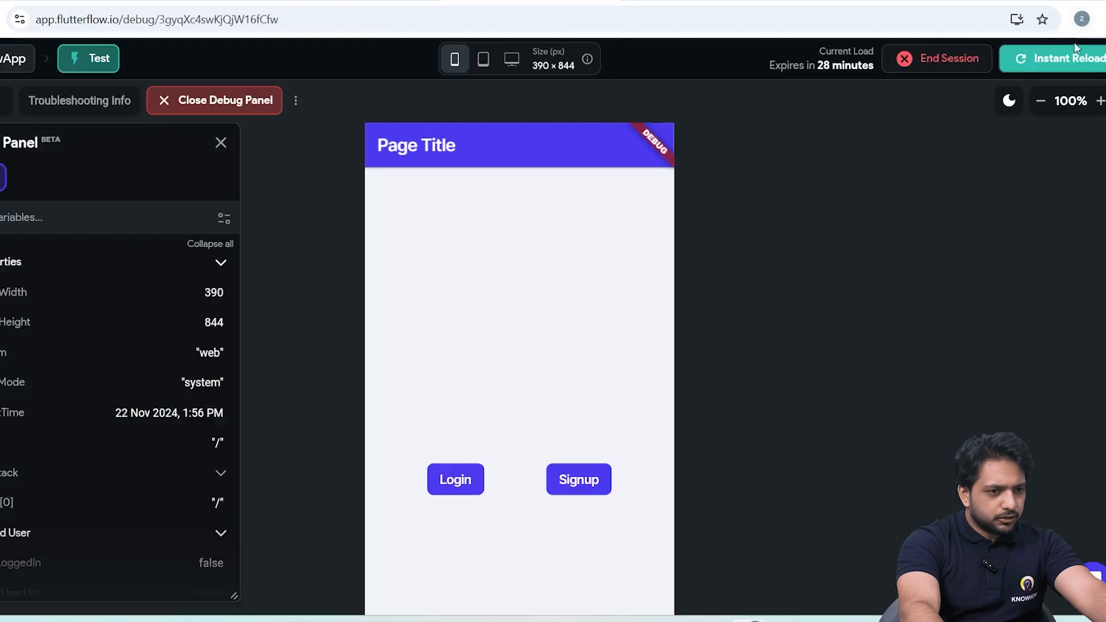
Run the app in test mode, open its Login page, and log in with the test user's email and password.
click(1075, 56)
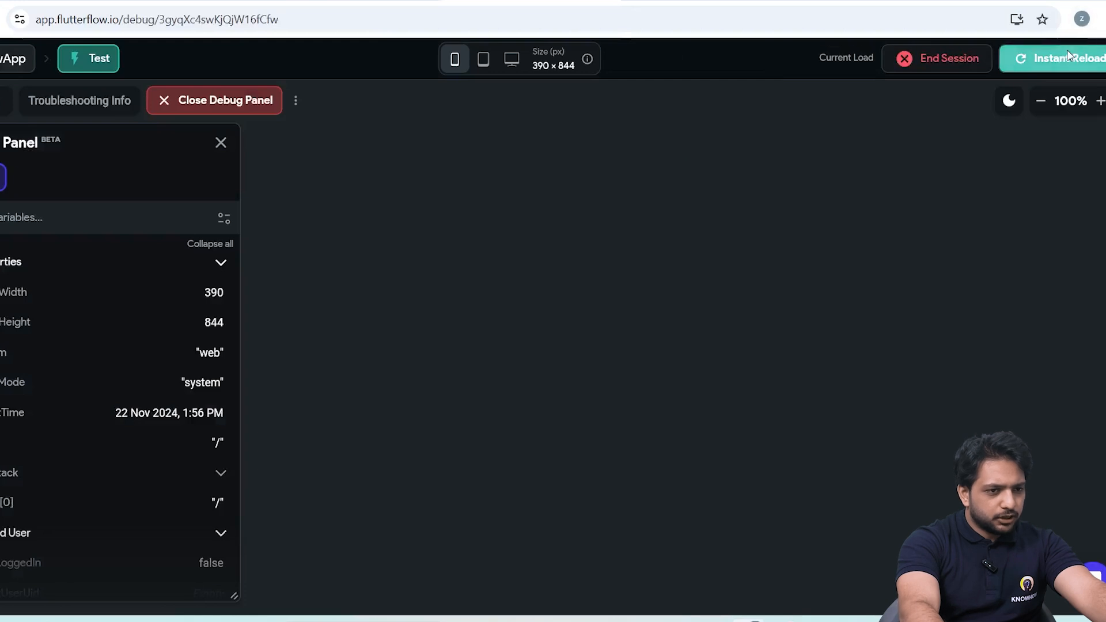
click(459, 489)
click(500, 406)
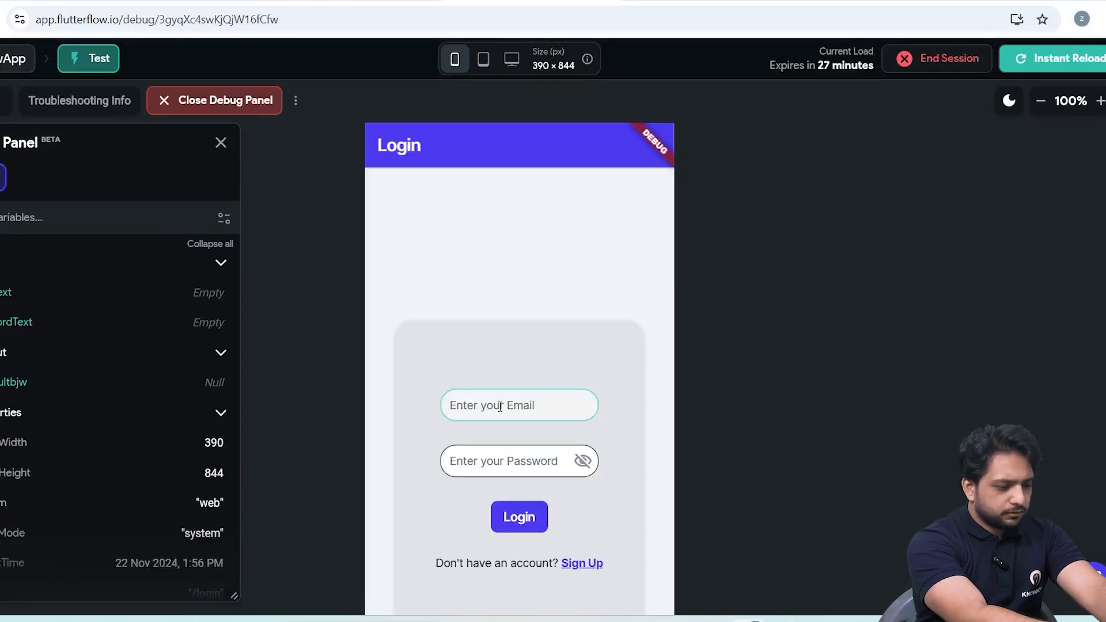
text(user@gmail.com)
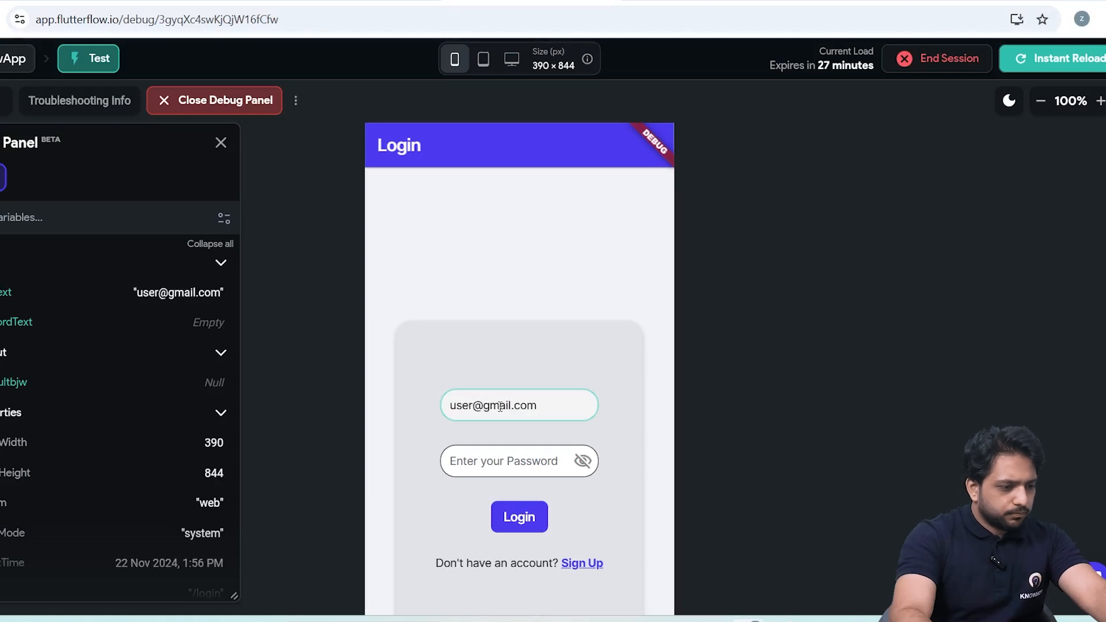
click(520, 465)
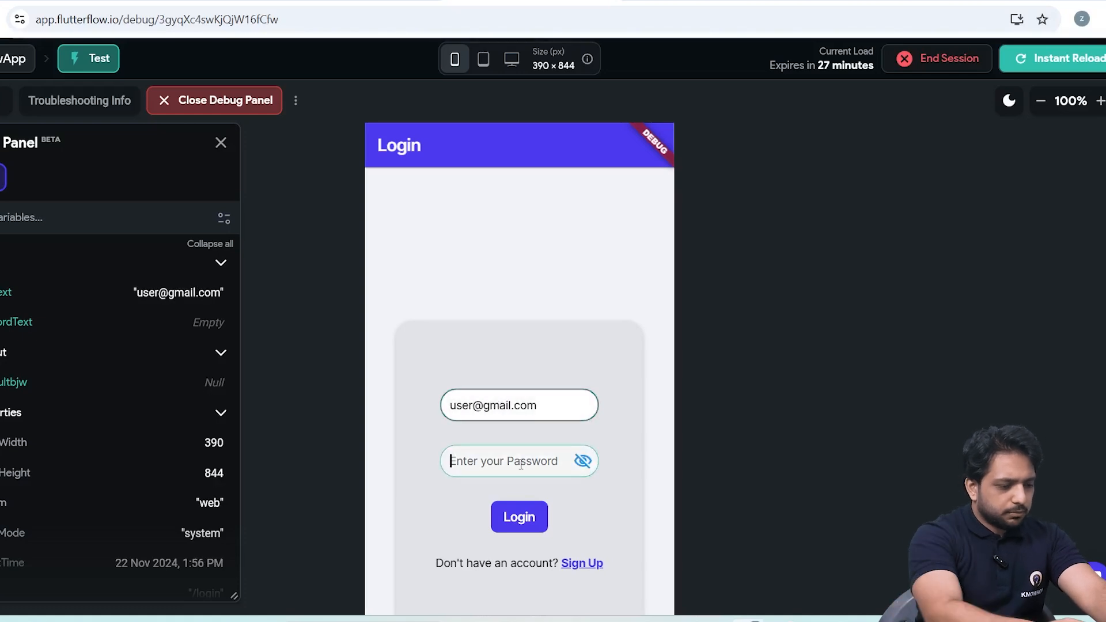
text(user123)
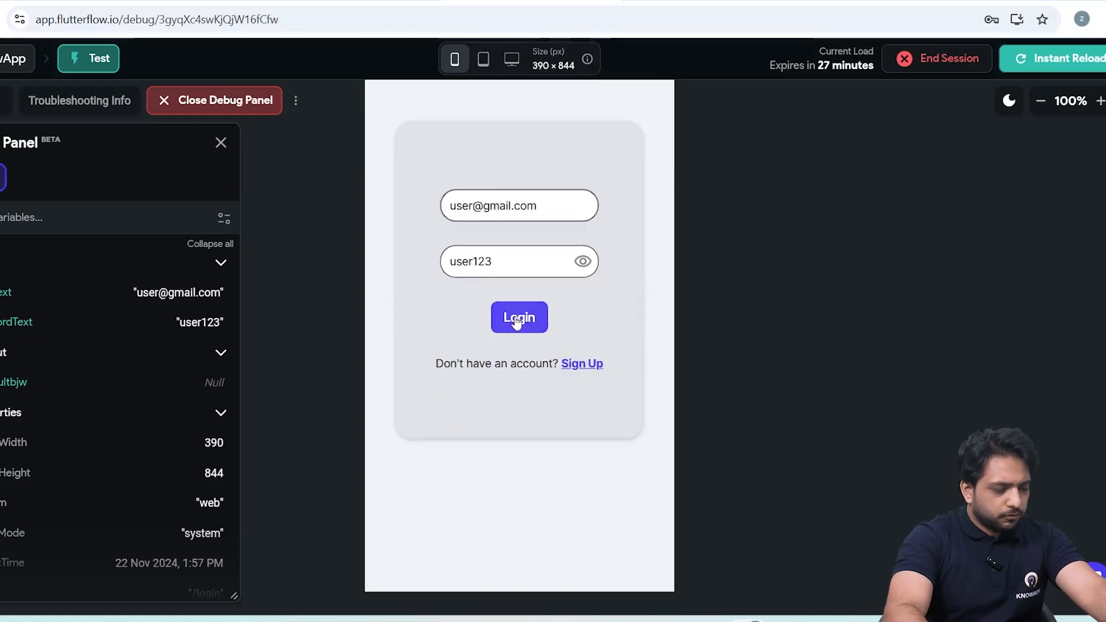
click(517, 325)
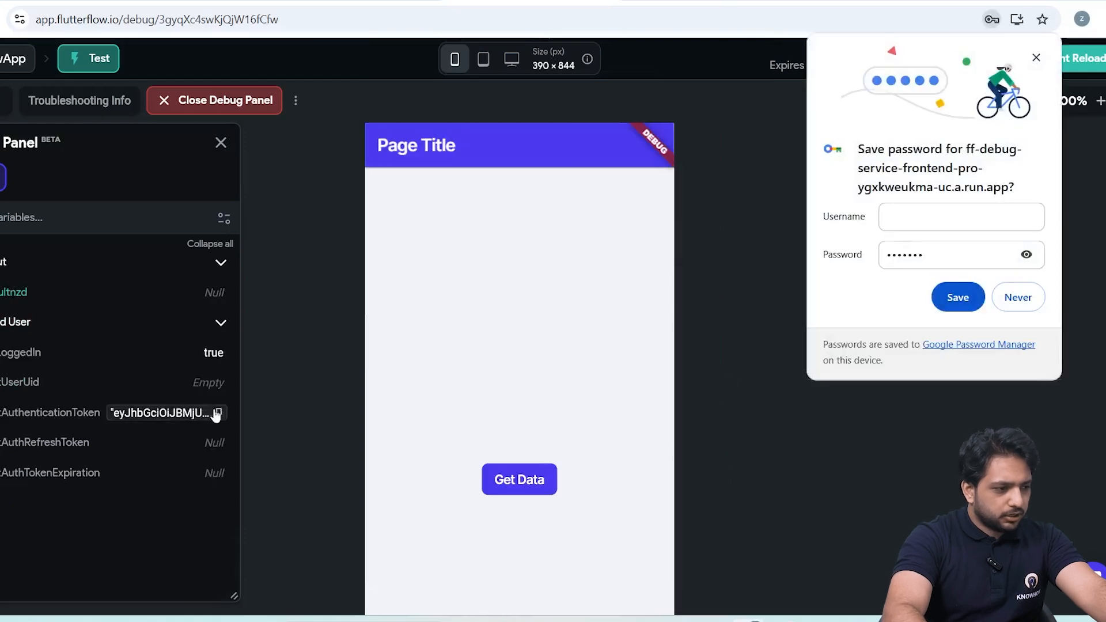
Check the current authentication token in the debug panel, dismiss the save-password offer, and run Get Data in the test app.
mouse_move(164, 411)
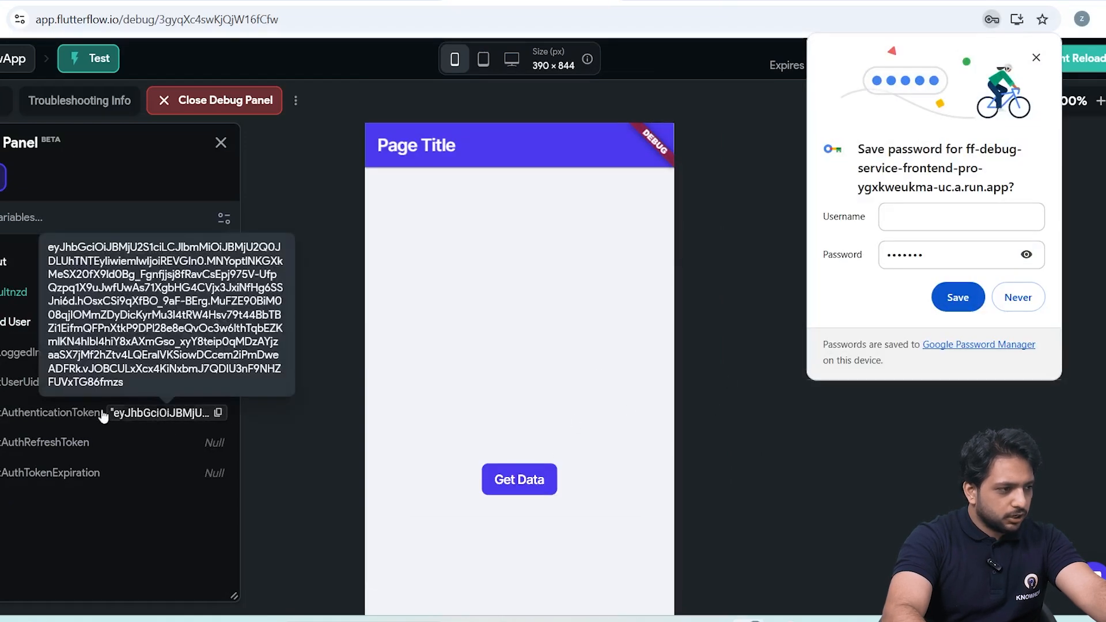
click(1036, 58)
click(527, 483)
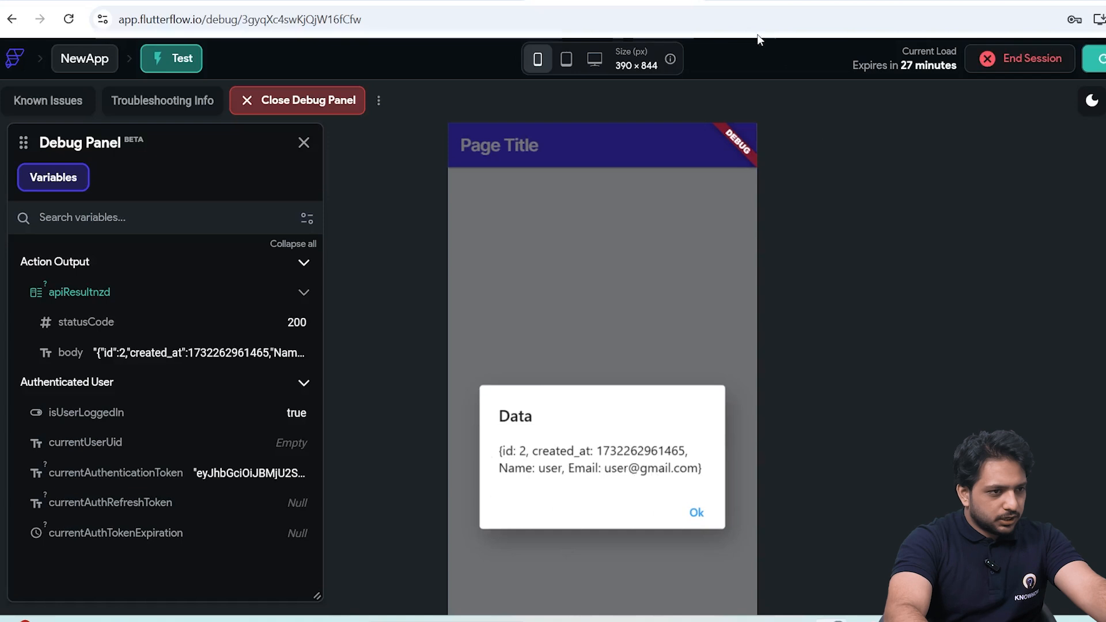
click(945, 1)
click(107, 103)
click(374, 187)
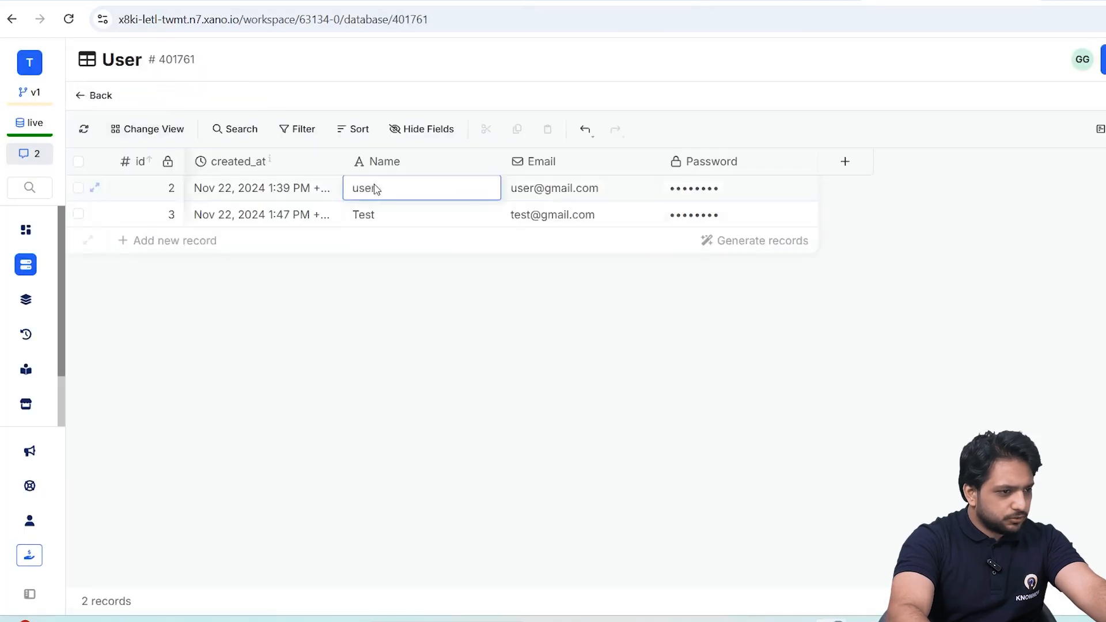
key(Tab)
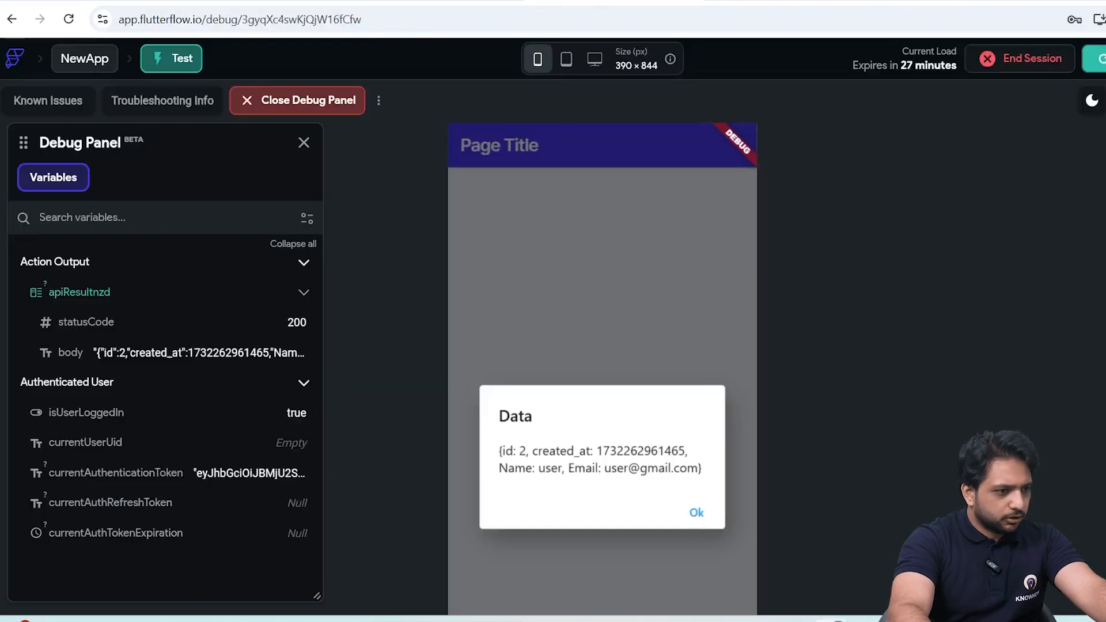